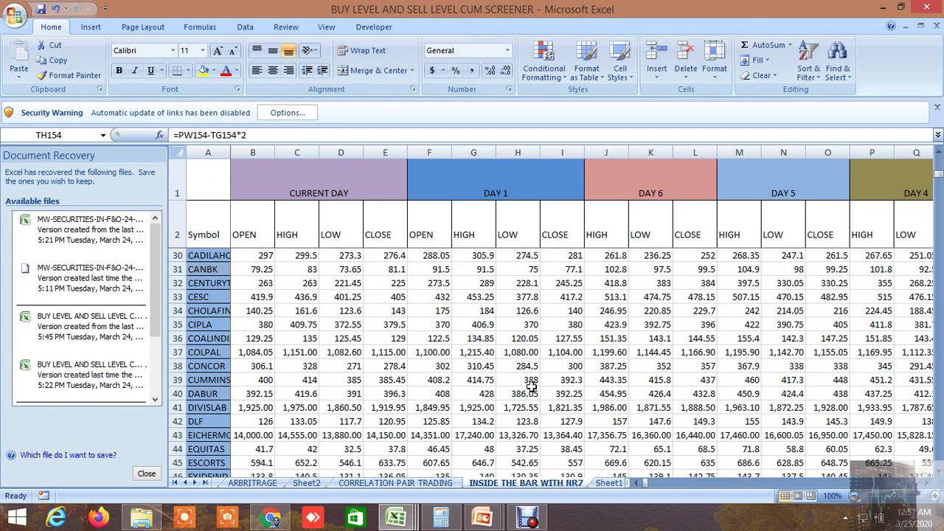
Step: Switch to the TradingView chart in Chrome and examine the Nifty 50 daily pivot, support and resistance levels around 24 March
scroll(531, 385, "up", 9)
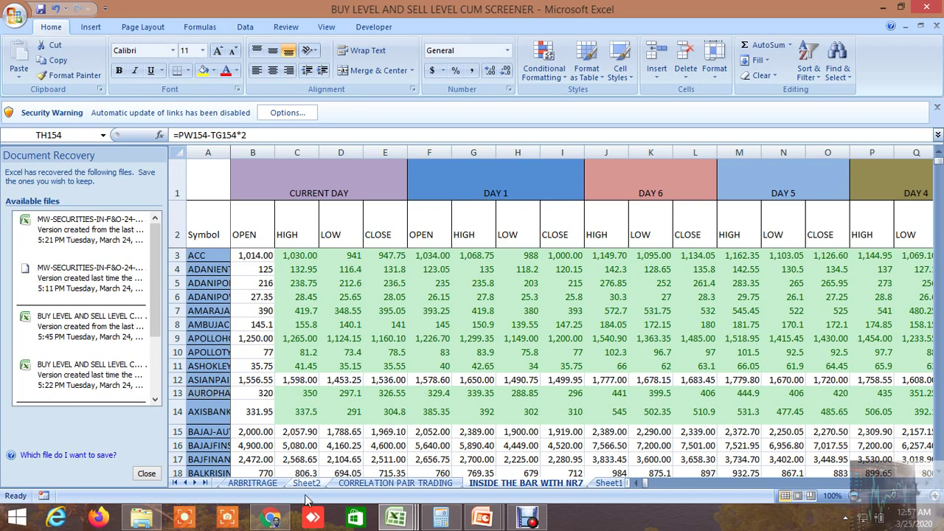
left_click(272, 517)
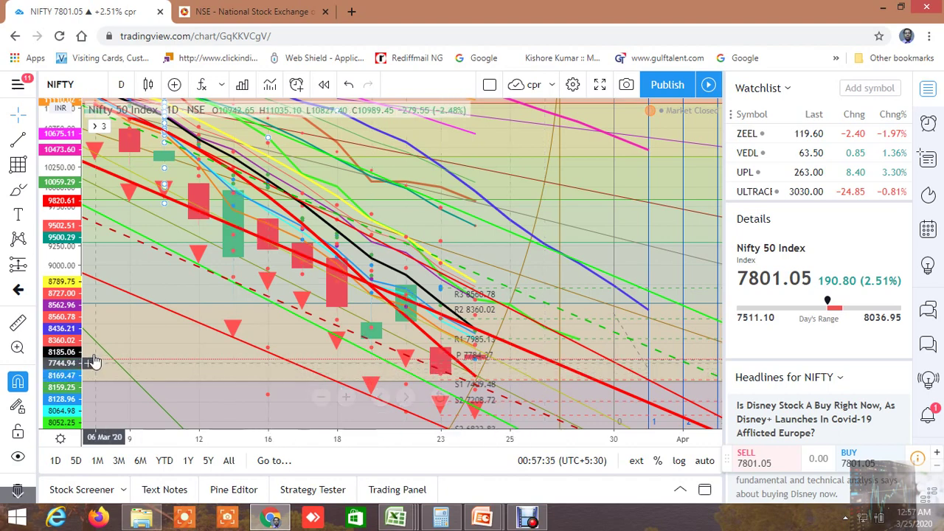
left_click_drag(71, 359, 81, 327)
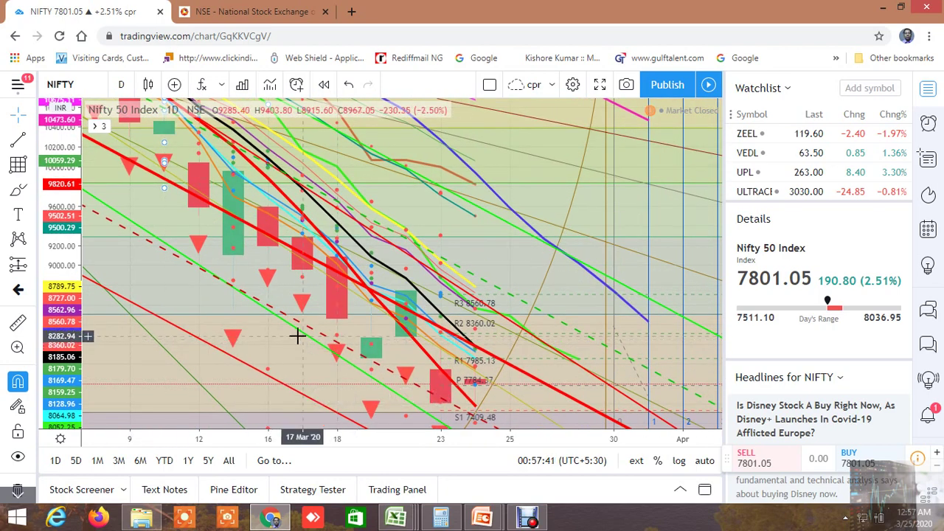
left_click_drag(297, 335, 291, 285)
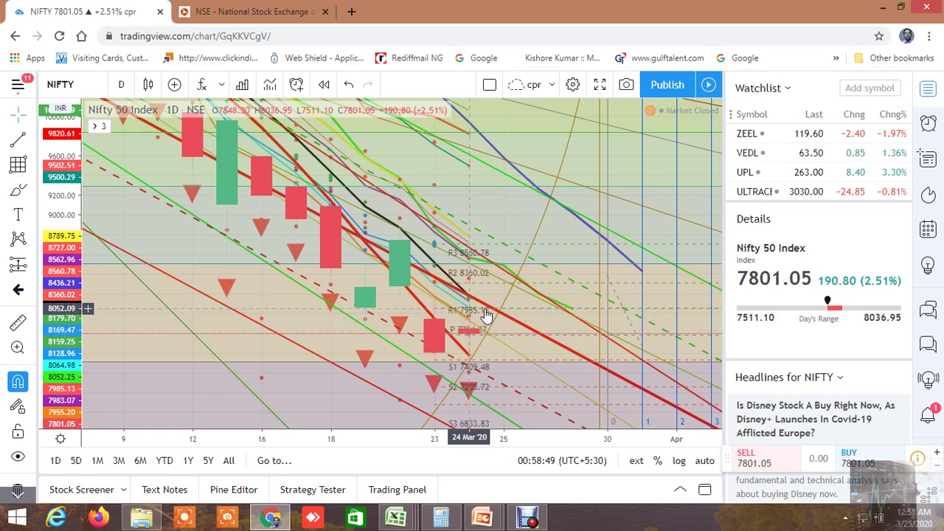
left_click_drag(484, 320, 485, 314)
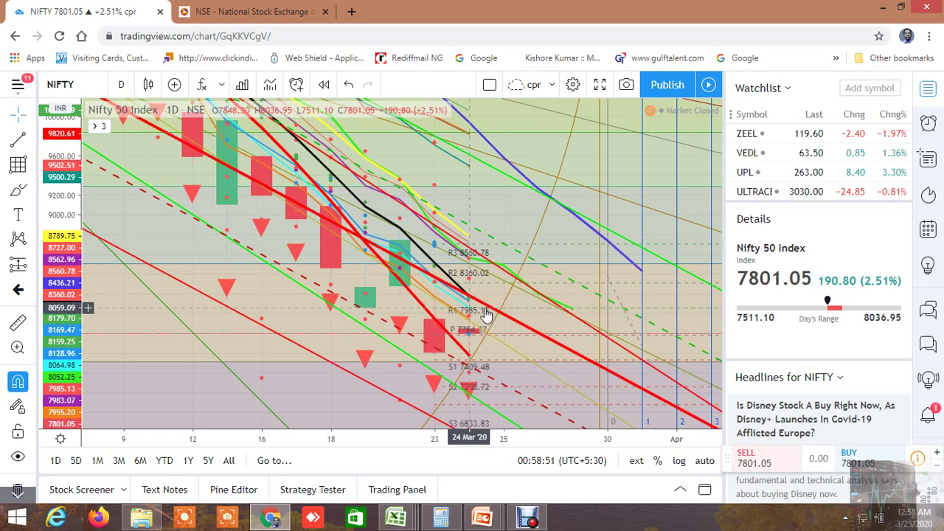
left_click_drag(485, 314, 486, 263)
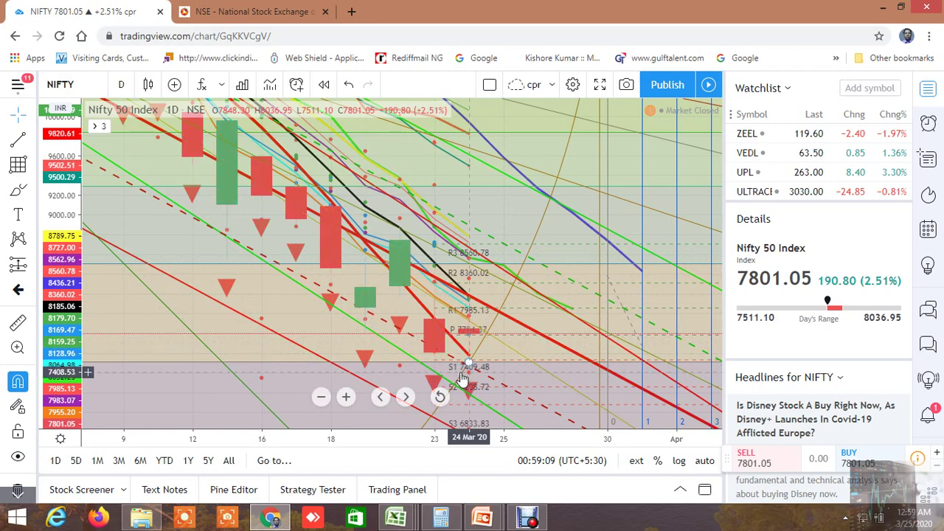
left_click_drag(291, 316, 288, 244)
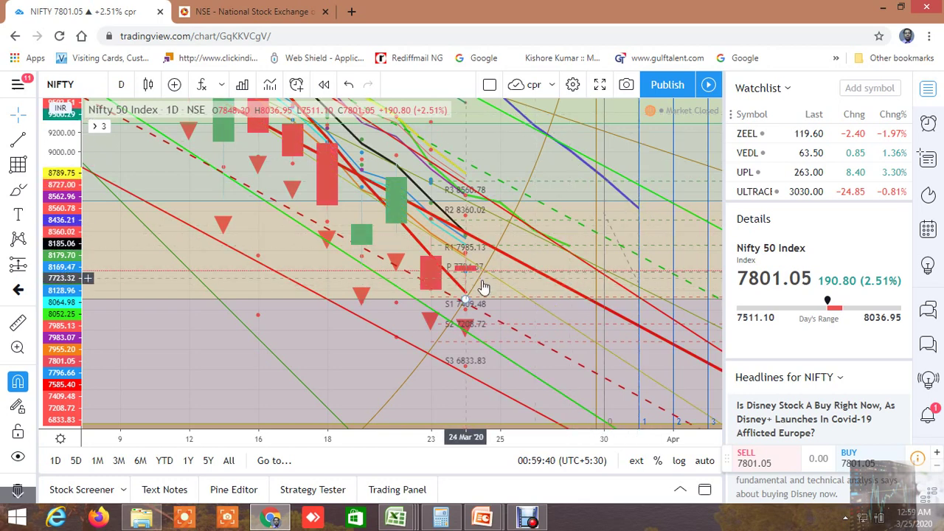
mouse_move(456, 372)
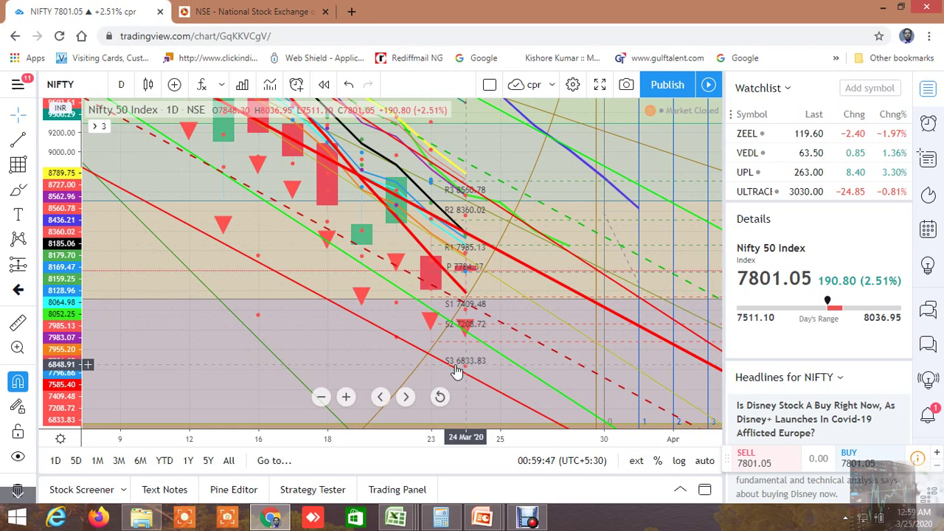
left_click_drag(368, 331, 455, 292)
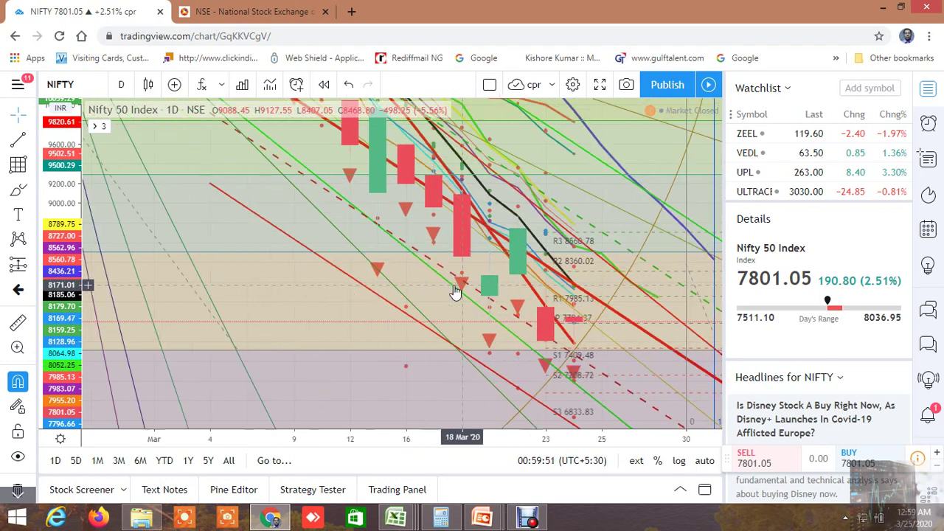
Step: Examine the Fibonacci levels on the Nifty daily chart from 0.5 through the extensions at 1.272, 1.414, 1.618 and 2
scroll(455, 292, "left", 10)
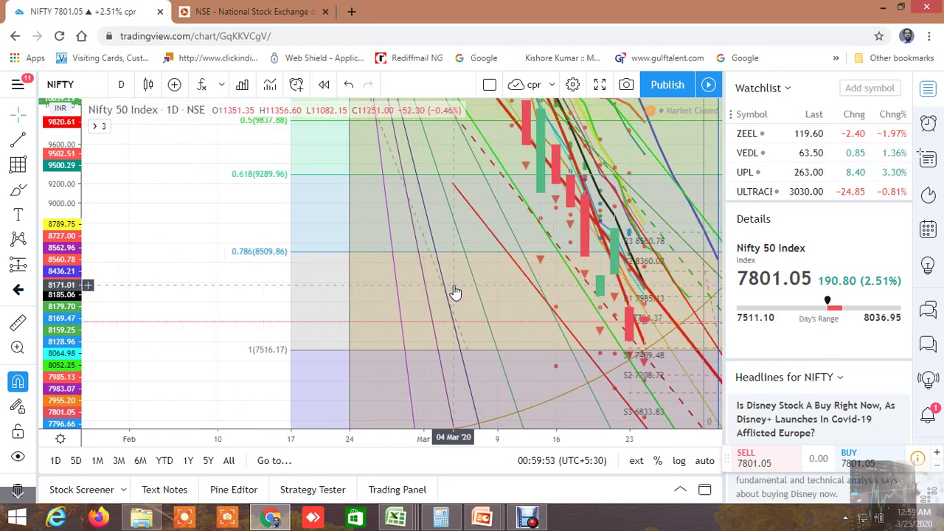
left_click_drag(183, 280, 210, 168)
left_click_drag(251, 299, 238, 261)
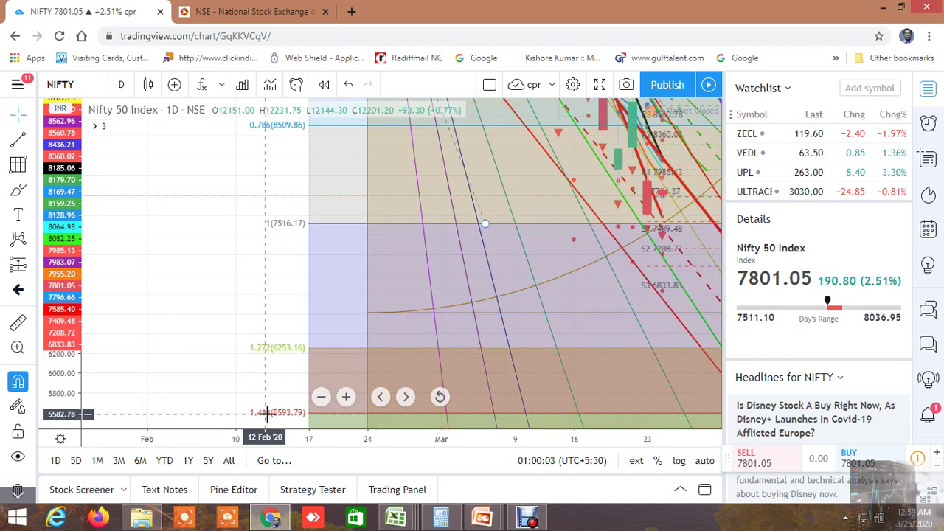
left_click_drag(228, 347, 233, 234)
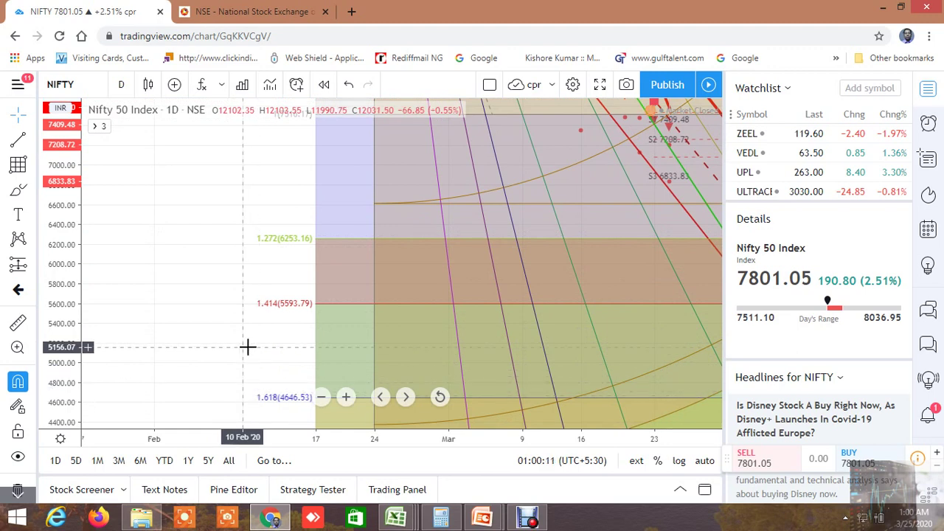
left_click_drag(250, 334, 248, 164)
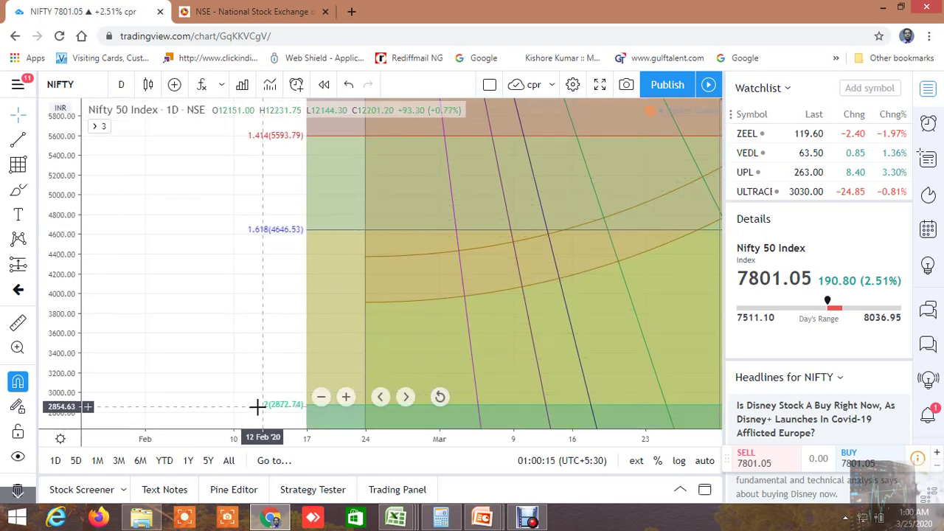
left_click_drag(202, 206, 306, 425)
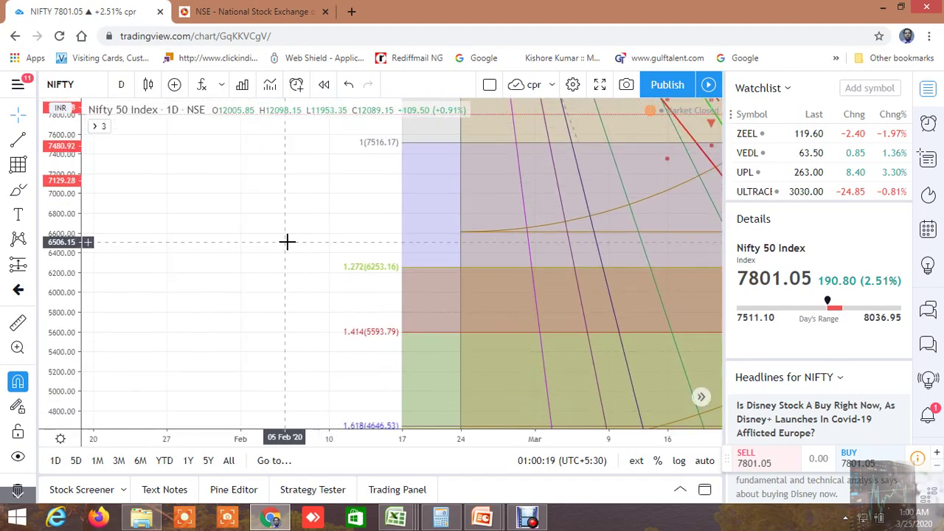
left_click_drag(291, 313, 308, 339)
left_click_drag(342, 270, 313, 428)
left_click_drag(287, 235, 139, 242)
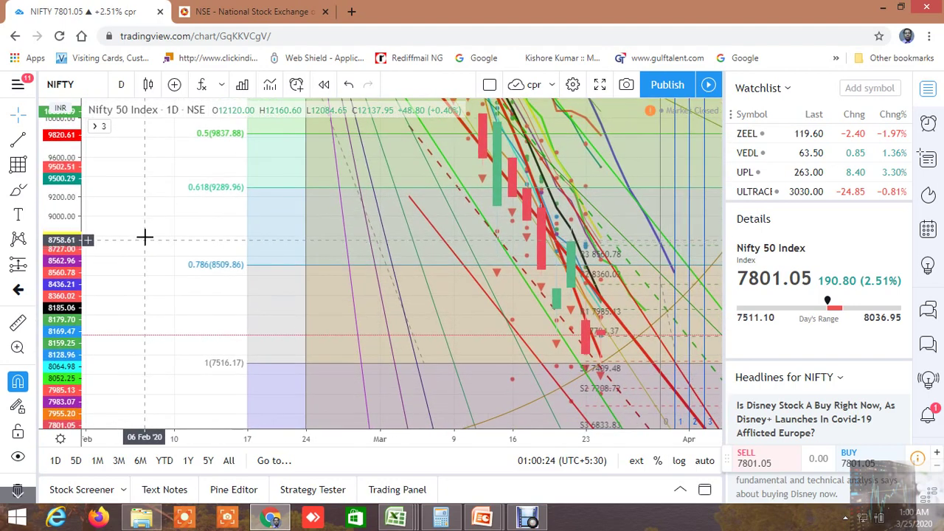
Step: Set the Nifty chart to the 30-minute interval and inspect the latest candles against their pivot levels
left_click(123, 86)
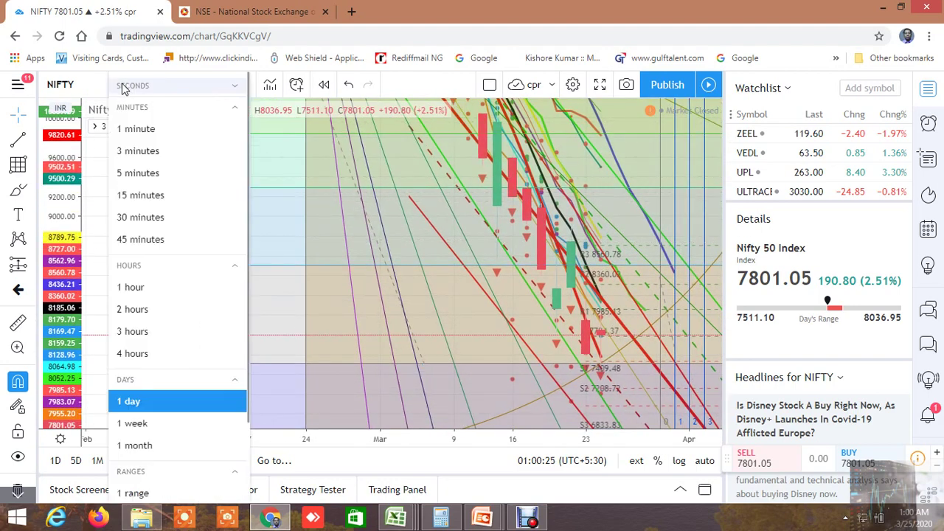
left_click(144, 217)
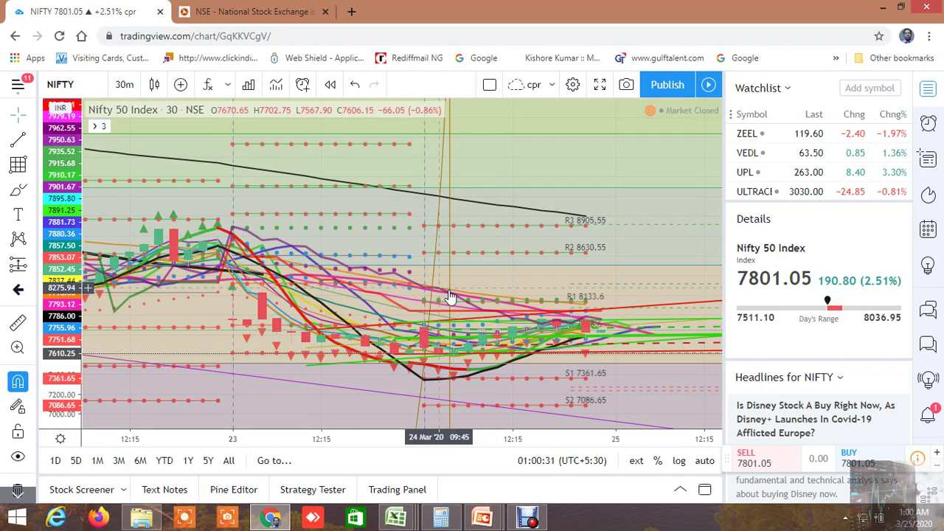
left_click_drag(506, 308, 565, 274)
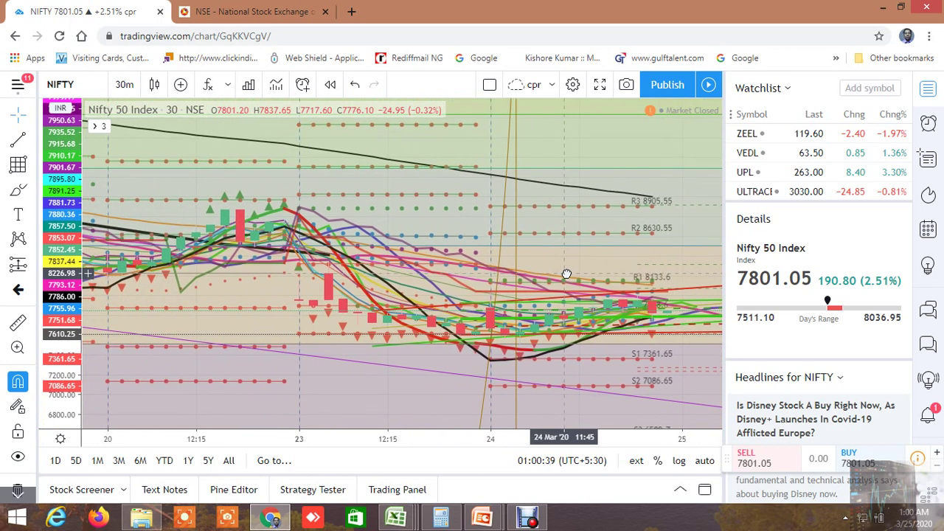
Step: Set the Nifty chart to the 1-week interval and inspect the March 2020 candles against the pivot and Fibonacci levels
left_click(127, 86)
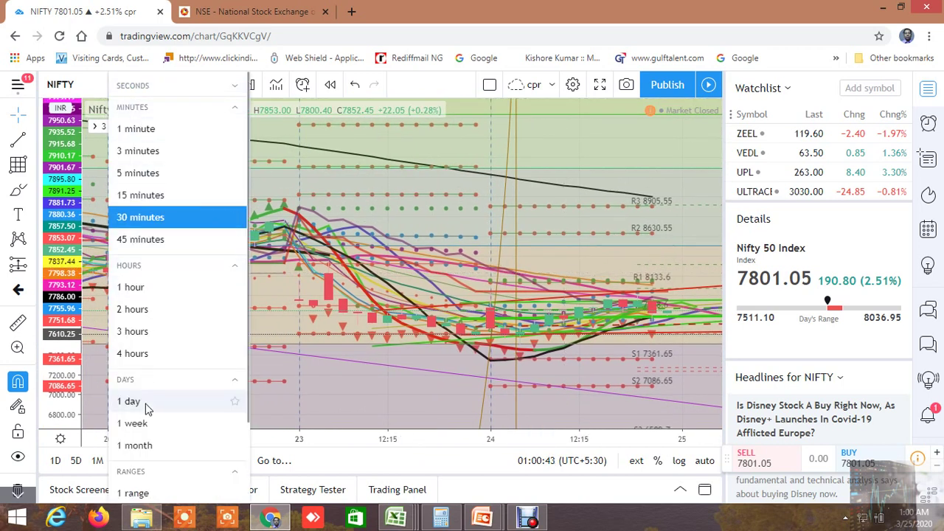
left_click(142, 432)
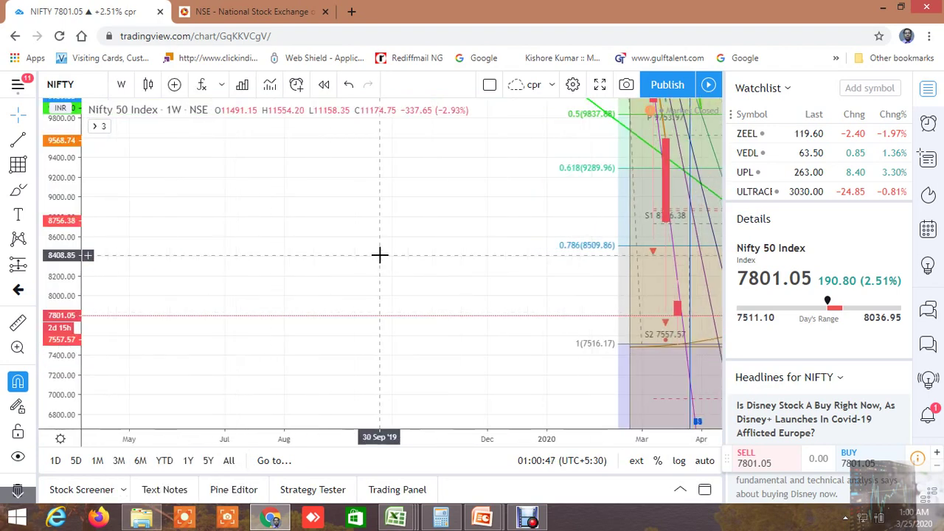
left_click_drag(392, 275, 350, 365)
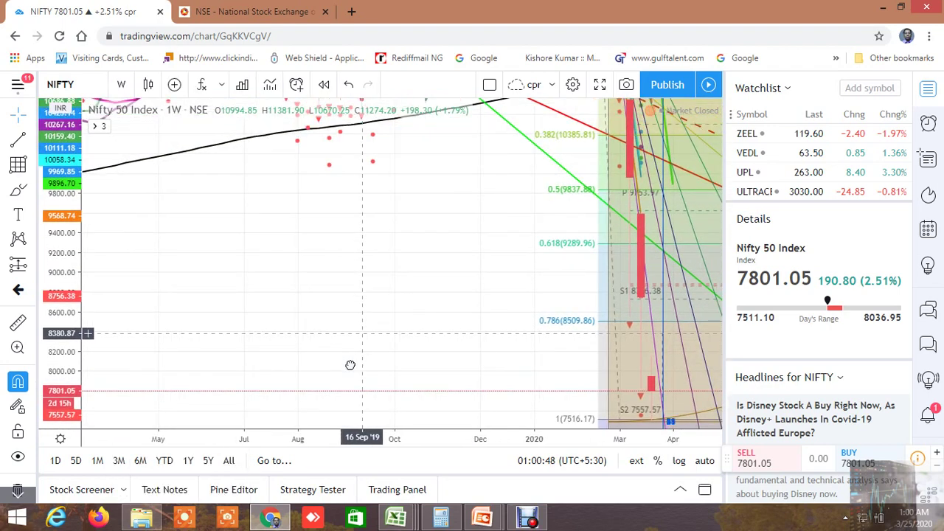
left_click_drag(369, 324, 250, 162)
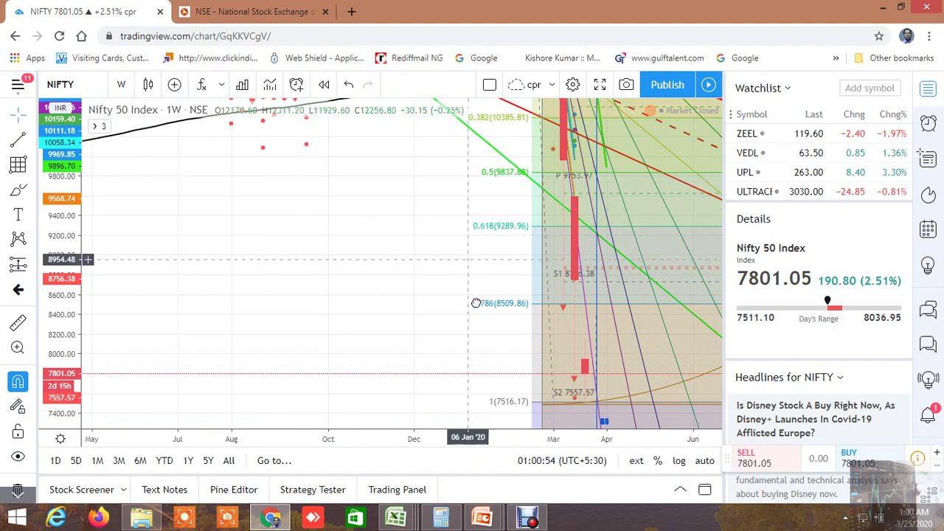
left_click_drag(476, 303, 472, 346)
left_click_drag(443, 281, 450, 341)
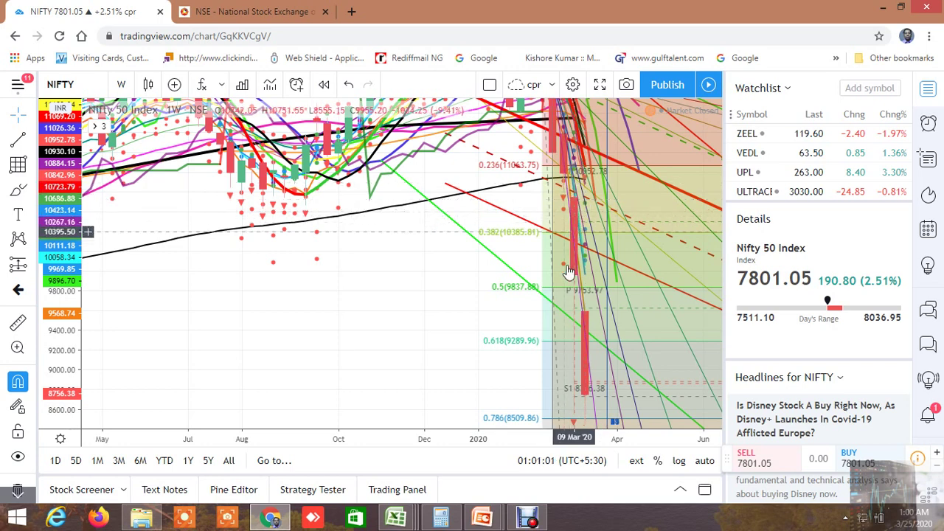
left_click_drag(381, 312, 339, 166)
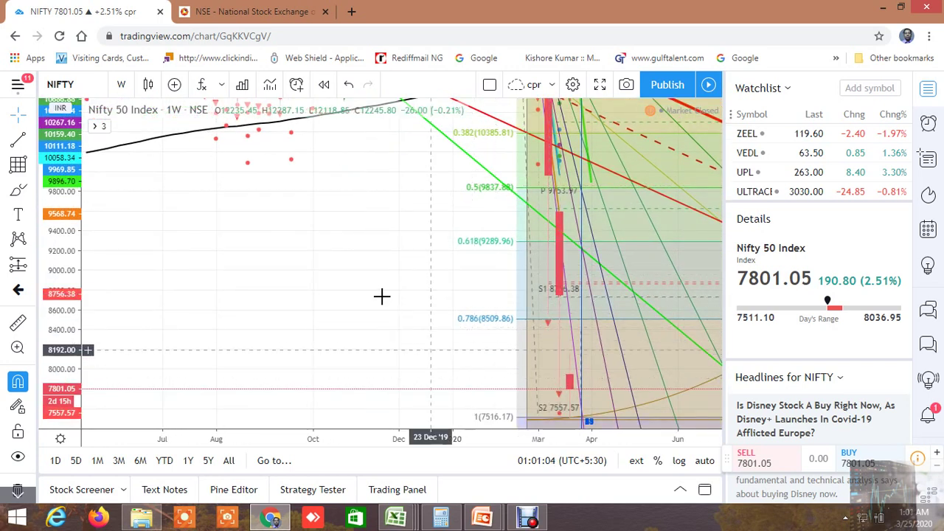
left_click_drag(371, 202, 507, 310)
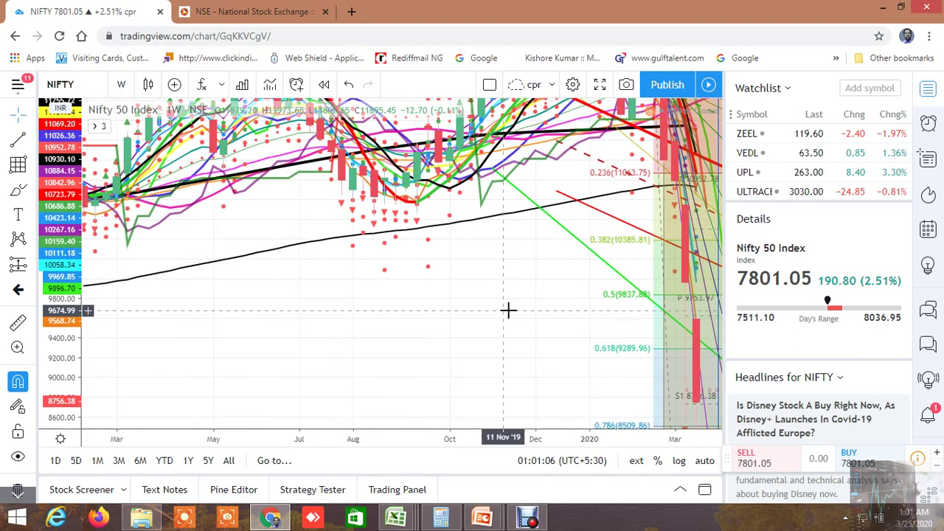
Step: Examine the weekly Nifty price history back to 2013, comparing past lows with the long-term black curve and the lower Fibonacci levels
scroll(508, 309, "down", 6)
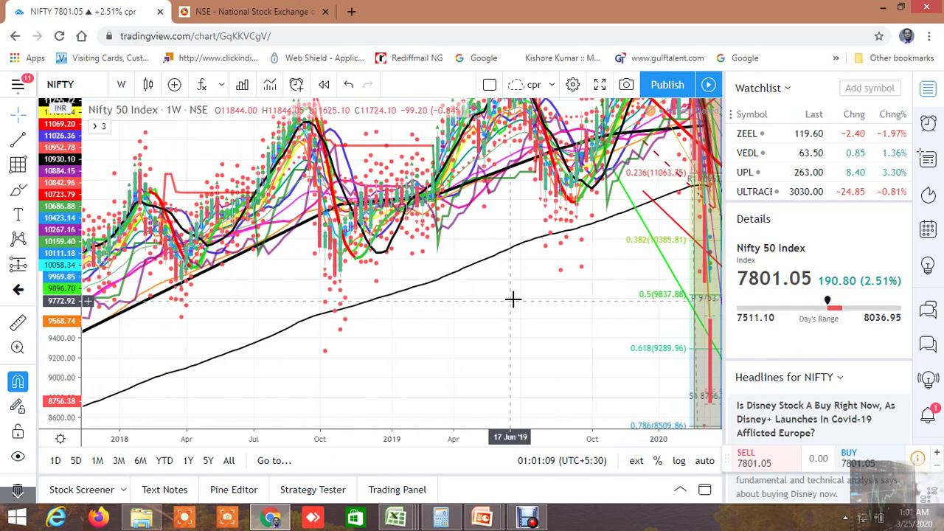
scroll(520, 298, "down", 3)
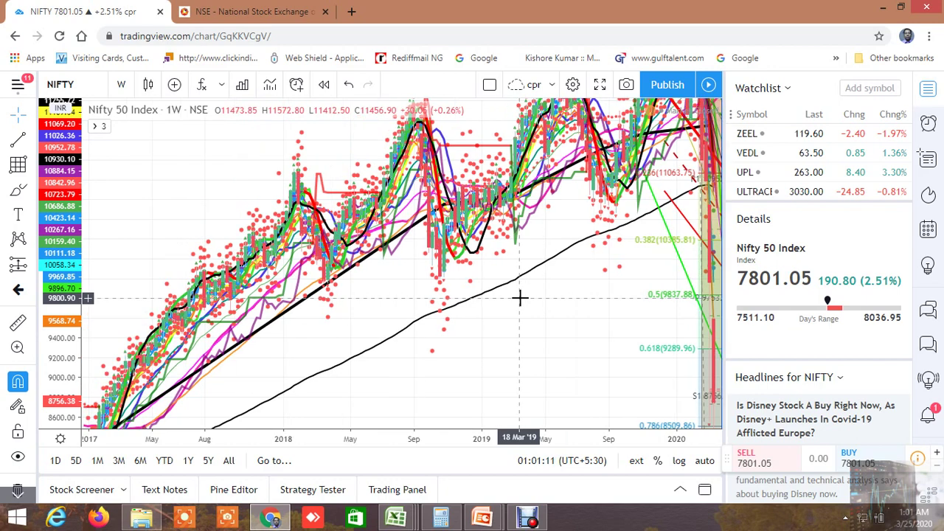
scroll(520, 298, "down", 2)
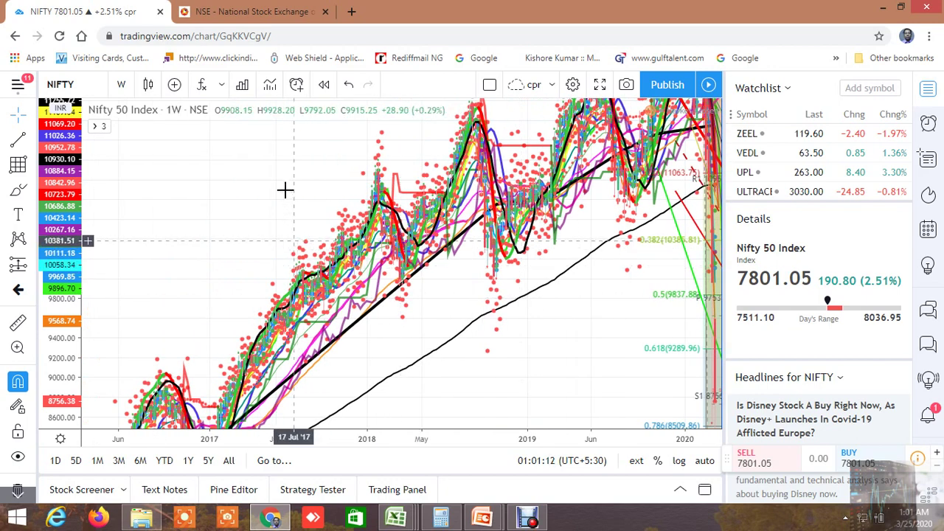
left_click_drag(279, 184, 251, 96)
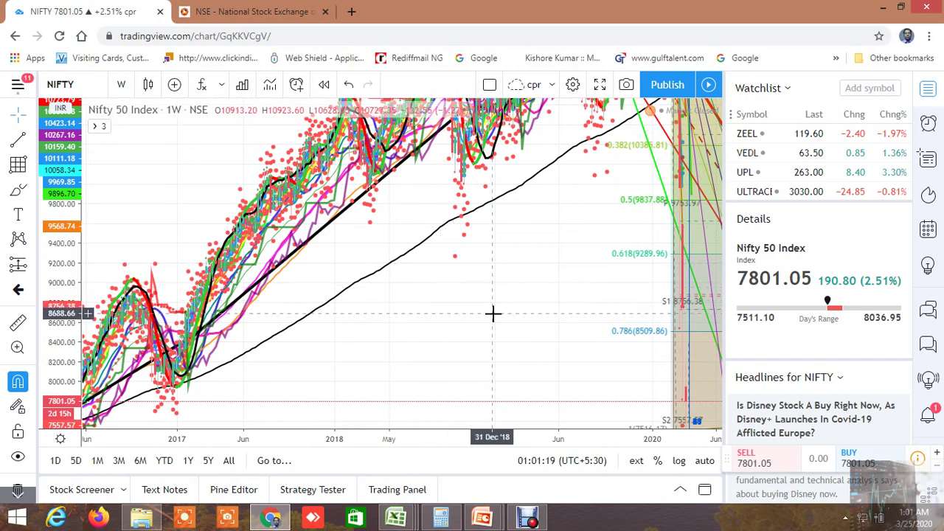
left_click_drag(487, 335, 465, 210)
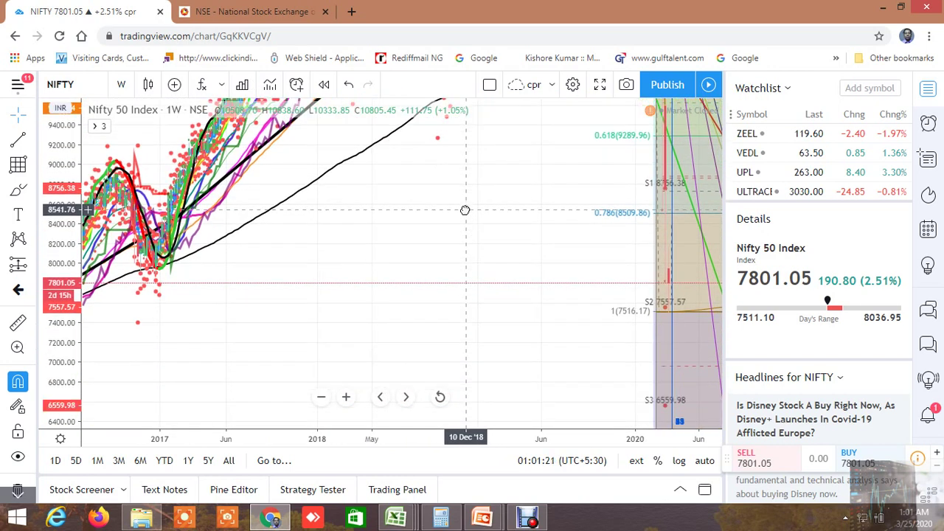
scroll(452, 256, "up", 2)
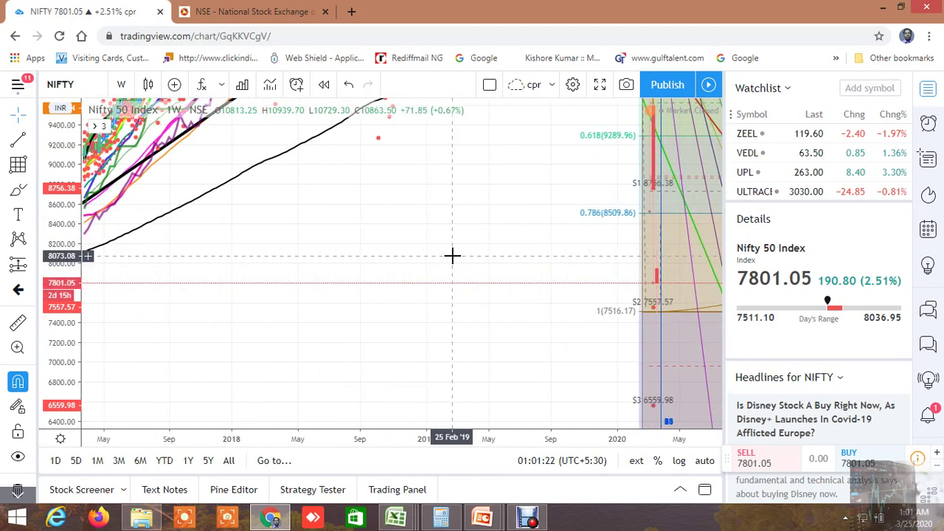
scroll(452, 256, "down", 5)
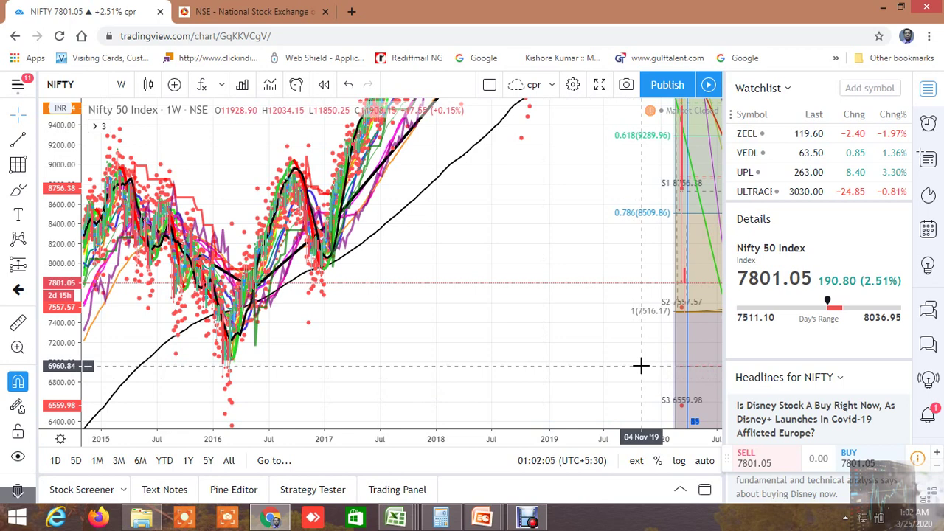
scroll(443, 317, "down", 3)
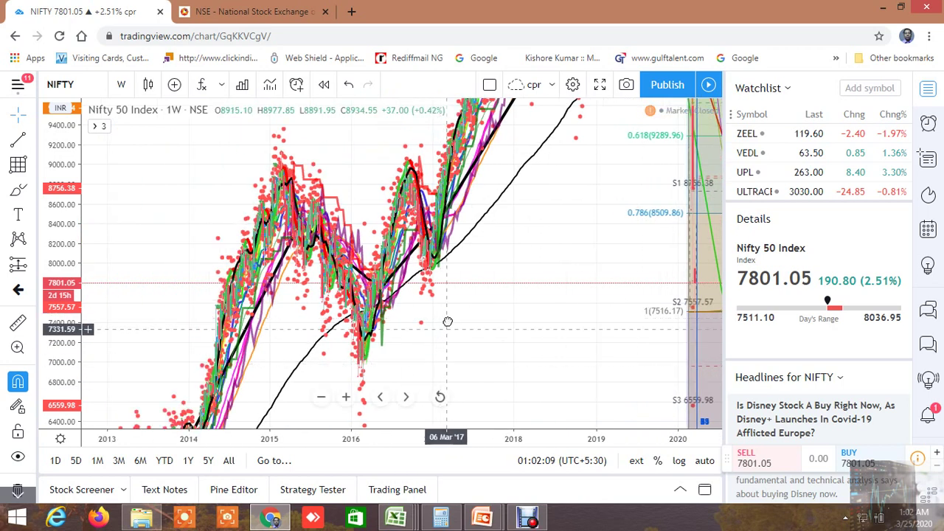
left_click_drag(446, 270, 440, 236)
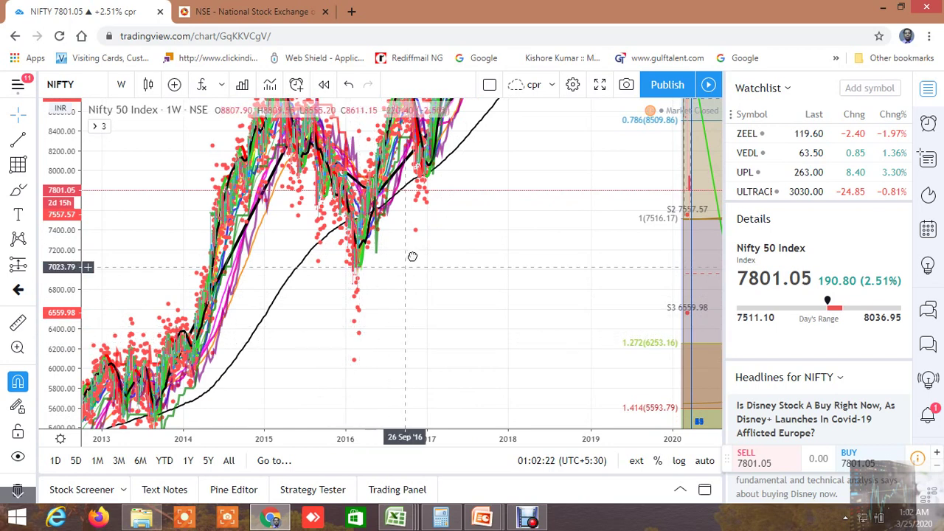
left_click_drag(411, 255, 452, 215)
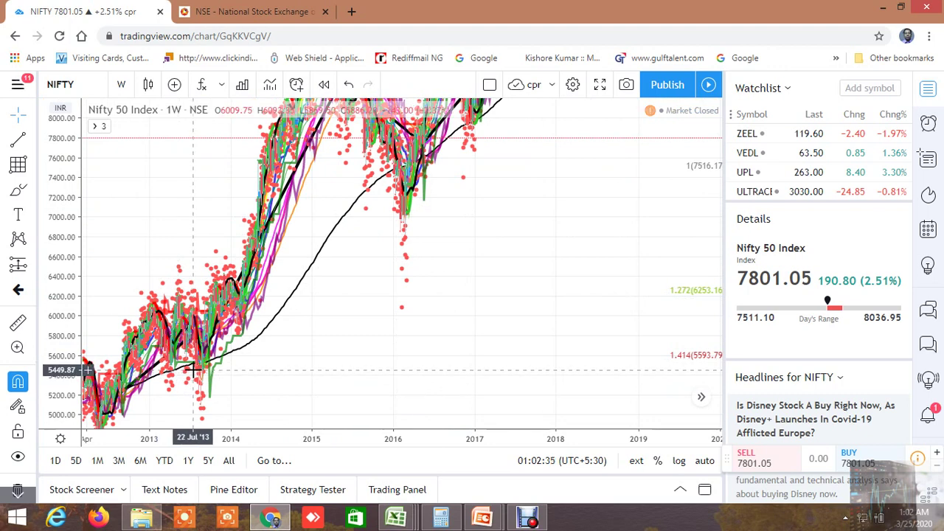
Step: Inspect the 2012 and 2013 lows on the weekly Nifty chart against the long-term black curve
left_click_drag(310, 317, 351, 256)
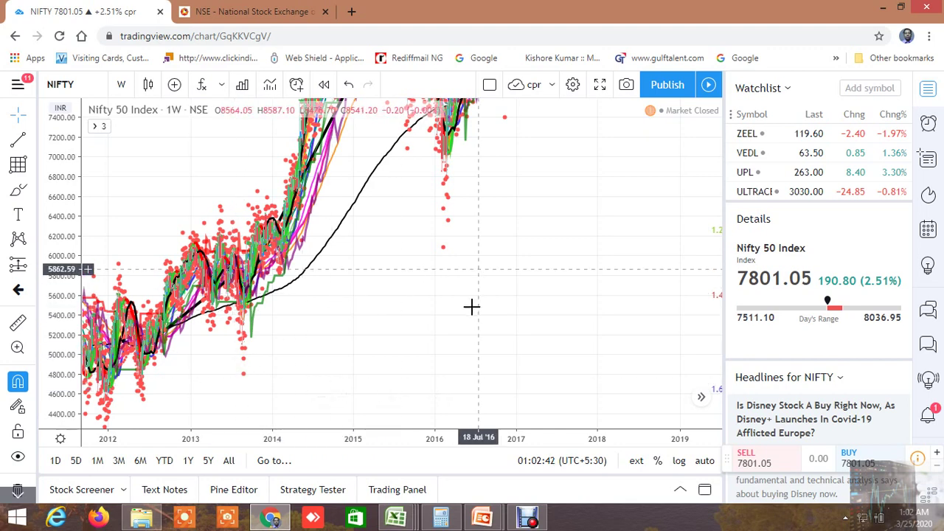
left_click_drag(472, 306, 520, 264)
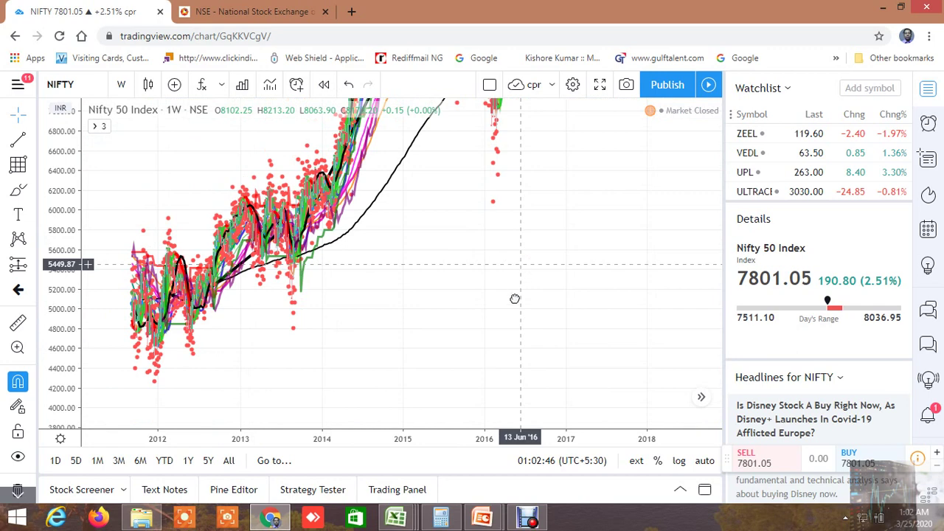
left_click_drag(515, 299, 501, 331)
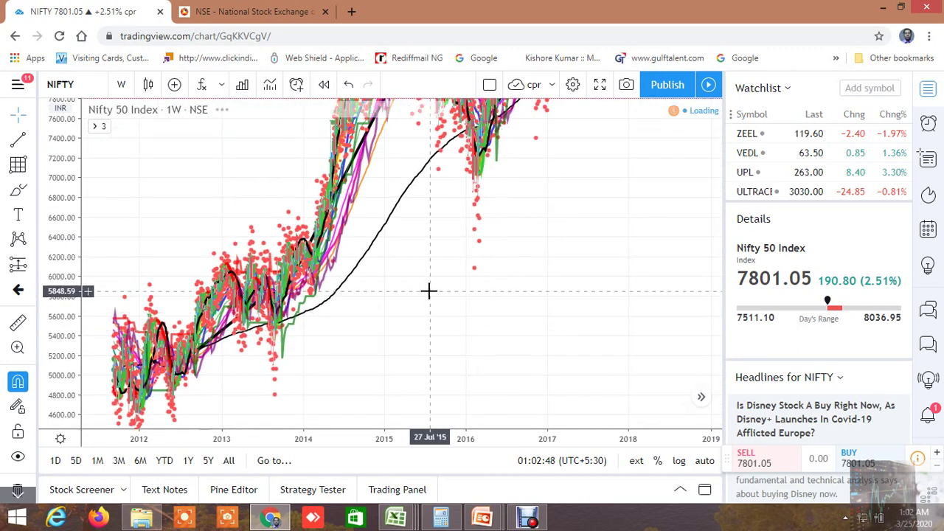
Step: Set the Nifty chart to the 1-month interval and compress the price scale to show the history back to 1994
left_click(121, 87)
scroll(142, 402, "down", 2)
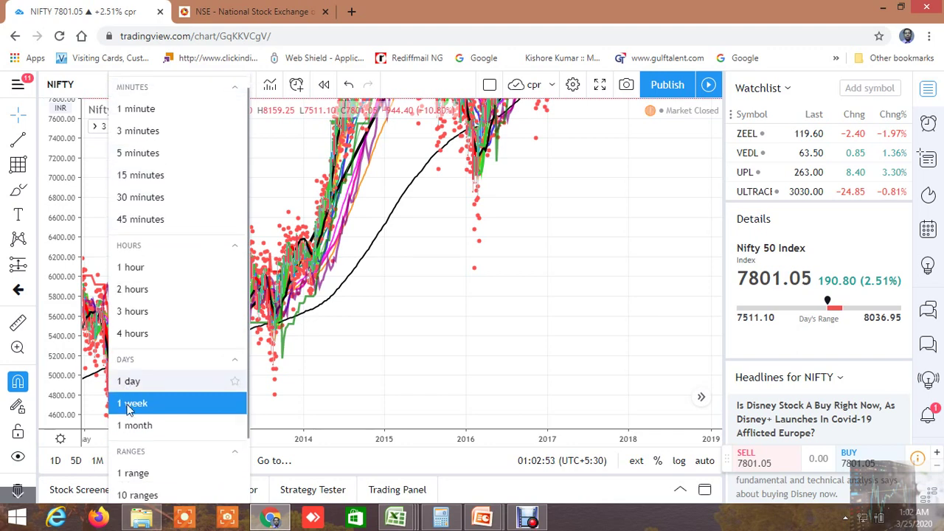
left_click(140, 354)
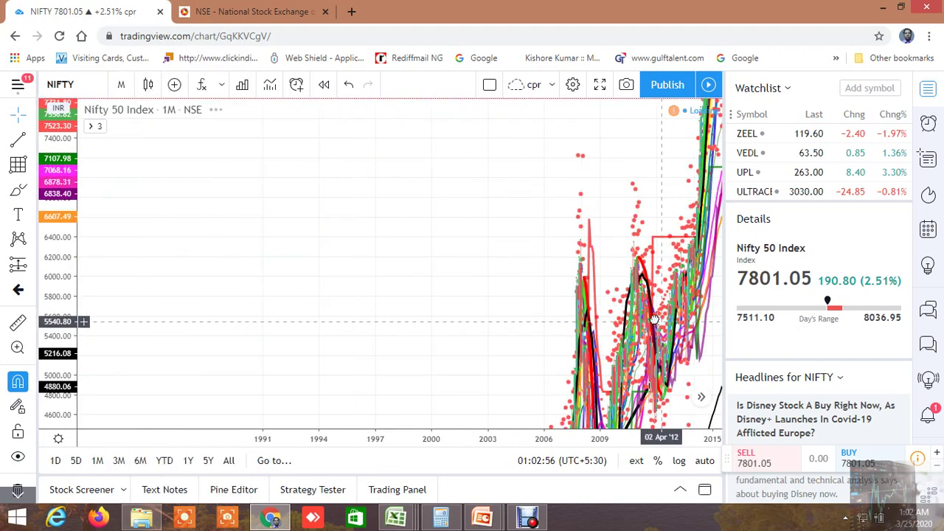
left_click_drag(516, 261, 344, 213)
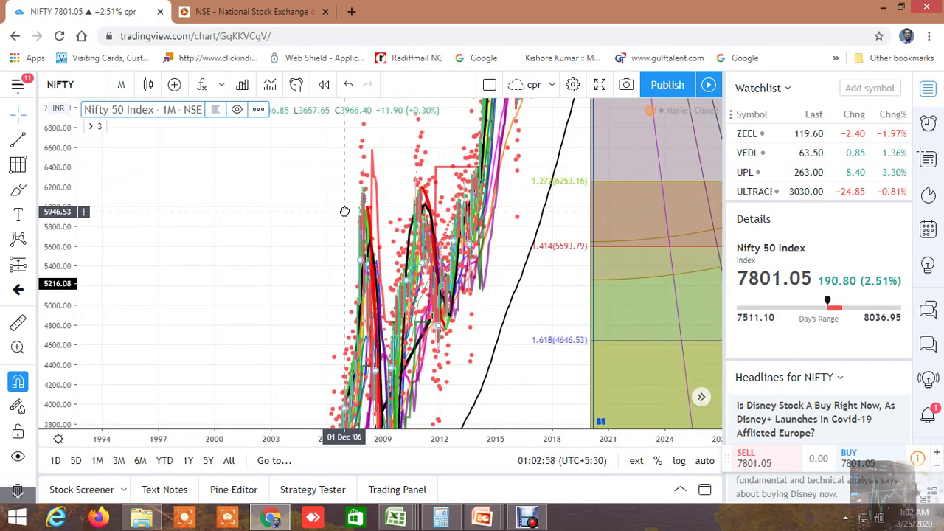
left_click_drag(77, 262, 51, 431)
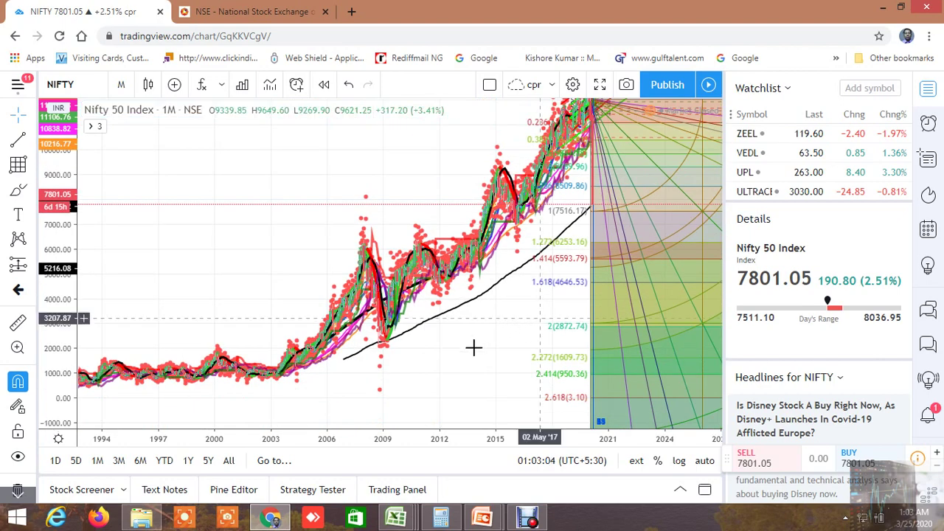
Step: Examine the latest monthly Nifty candle against the long-term black curve and the Fibonacci levels from 0.786 to 2.618
left_click_drag(474, 347, 438, 366)
scroll(480, 310, "up", 5)
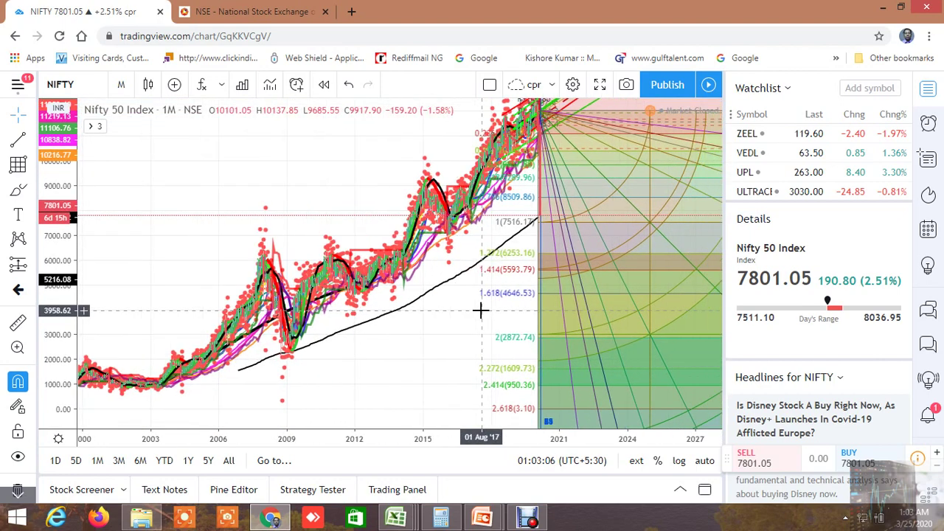
scroll(480, 311, "up", 1)
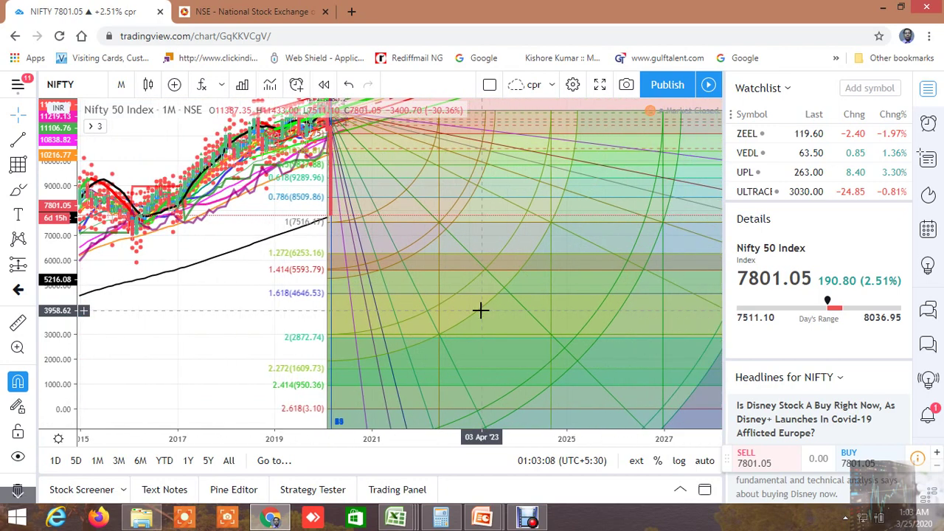
scroll(480, 311, "up", 2)
left_click_drag(148, 212, 579, 215)
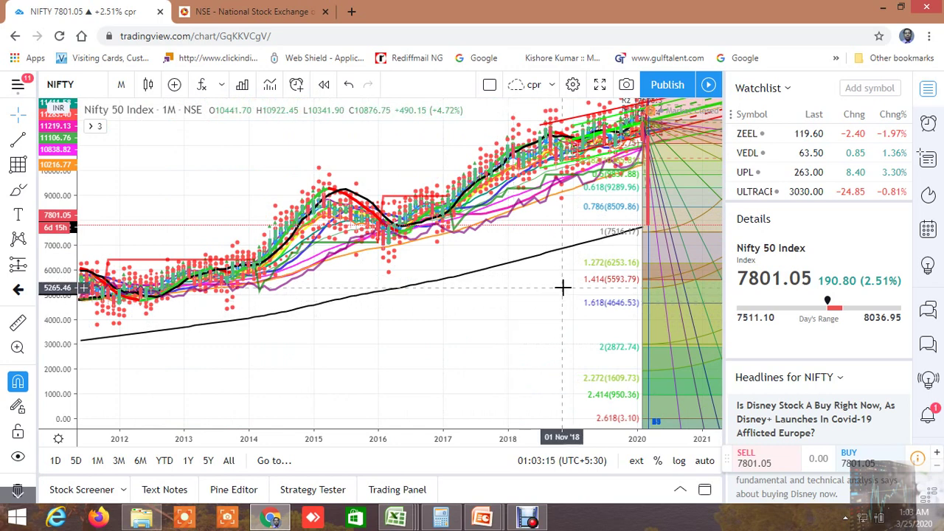
left_click_drag(560, 289, 459, 306)
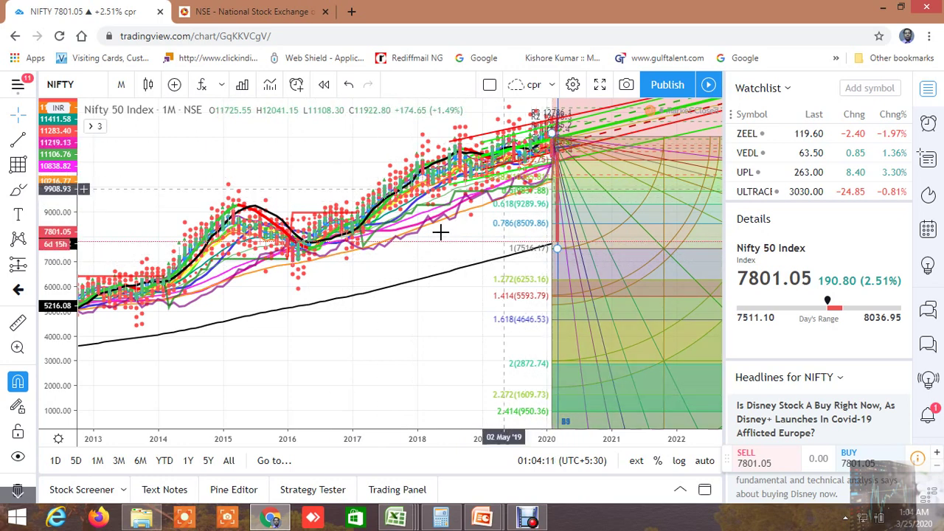
Step: Compare the 2008–2009 monthly lows and the 2020 fall with the long-term black curve and the Fibonacci extensions
scroll(454, 279, "down", 3)
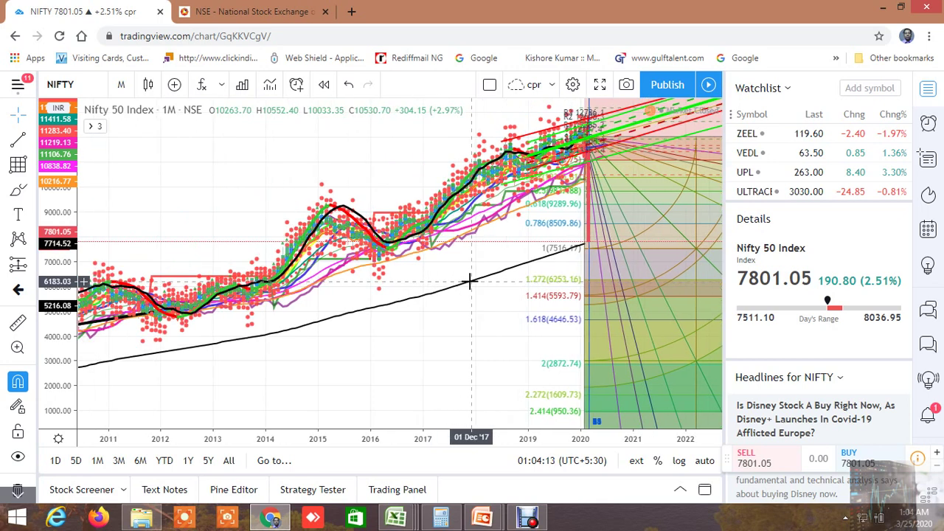
scroll(465, 277, "down", 2)
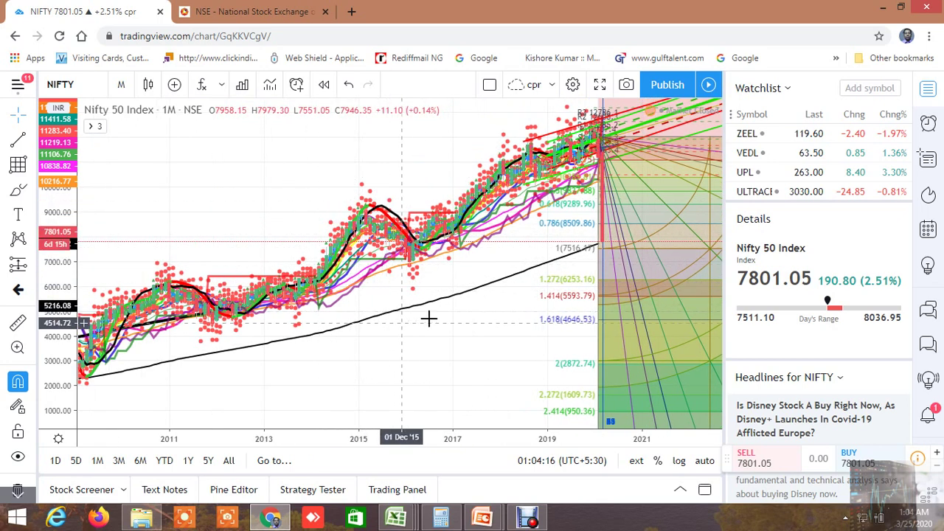
left_click_drag(427, 318, 490, 303)
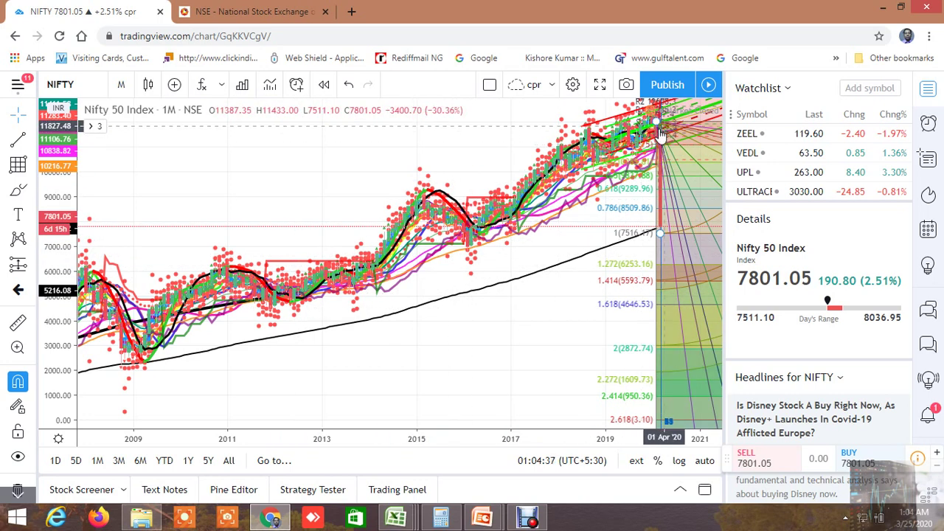
scroll(413, 203, "down", 3)
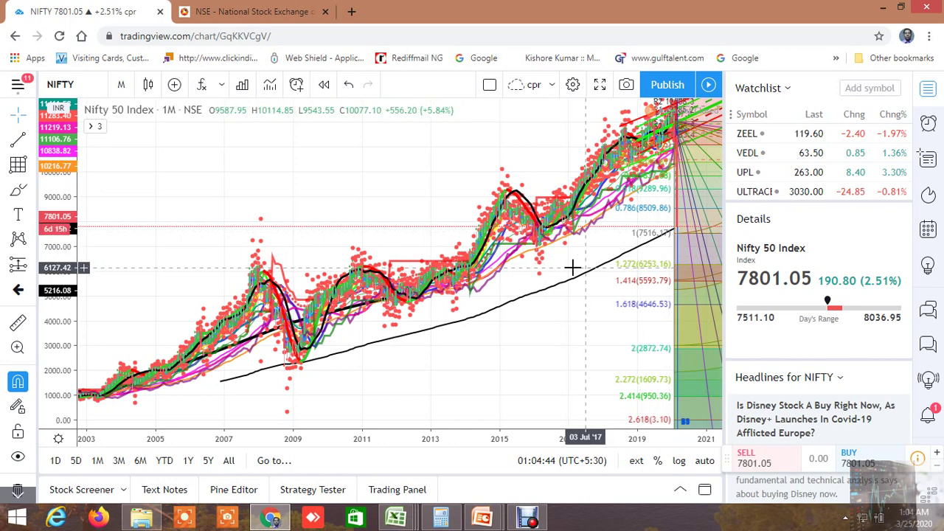
left_click_drag(570, 267, 520, 272)
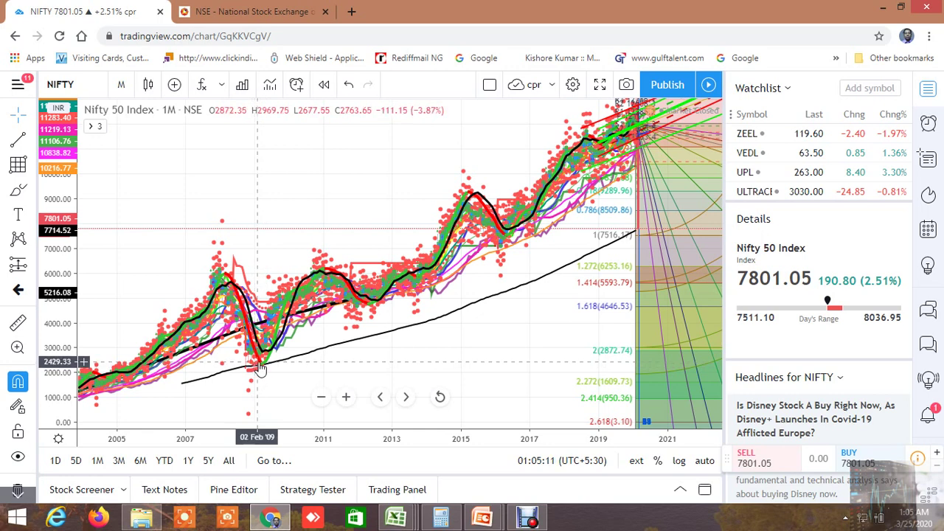
left_click_drag(468, 331, 409, 343)
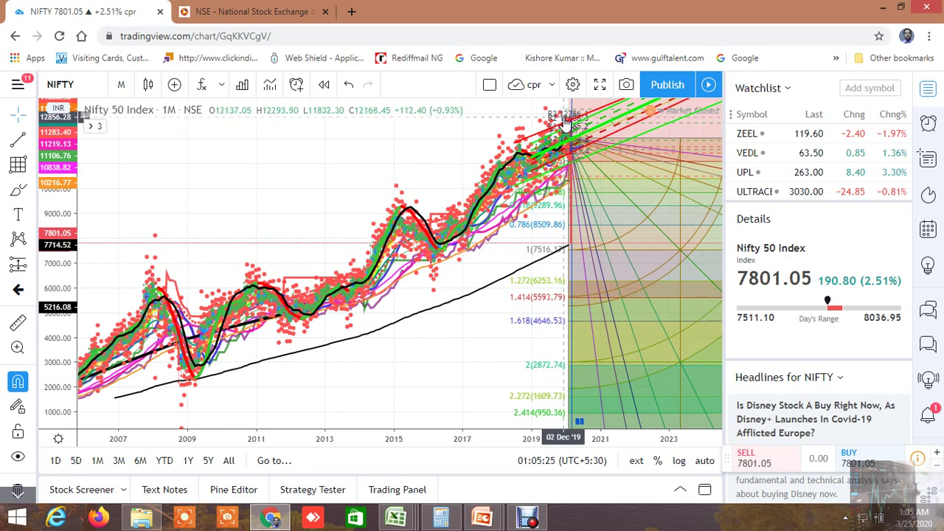
scroll(380, 149, "up", 1)
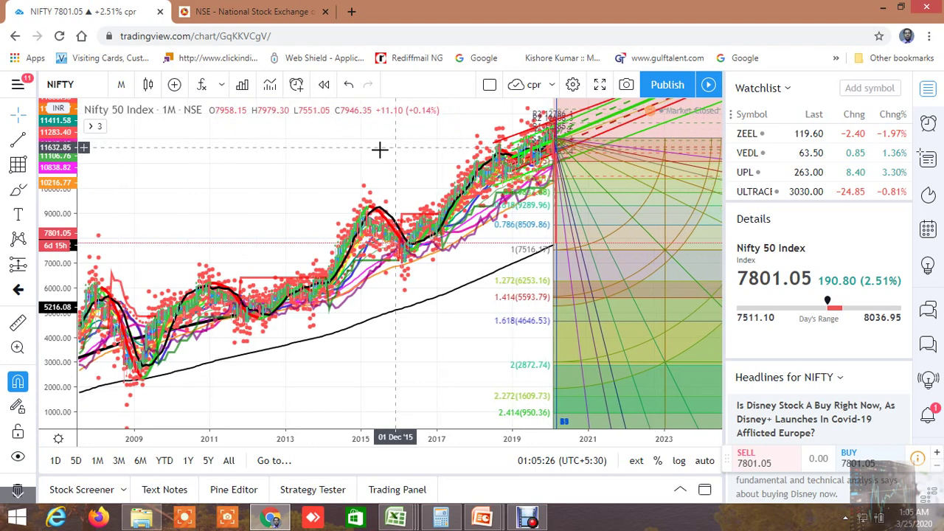
scroll(380, 149, "up", 5)
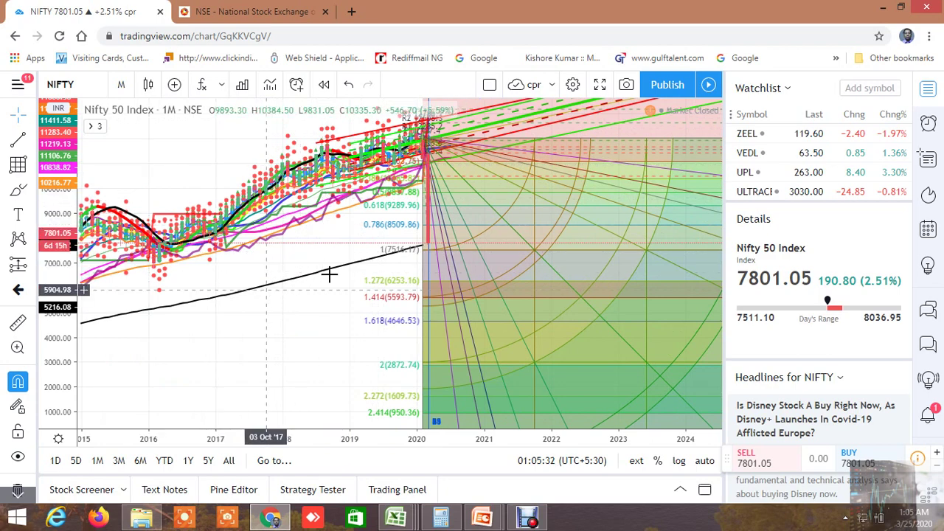
left_click_drag(381, 265, 479, 245)
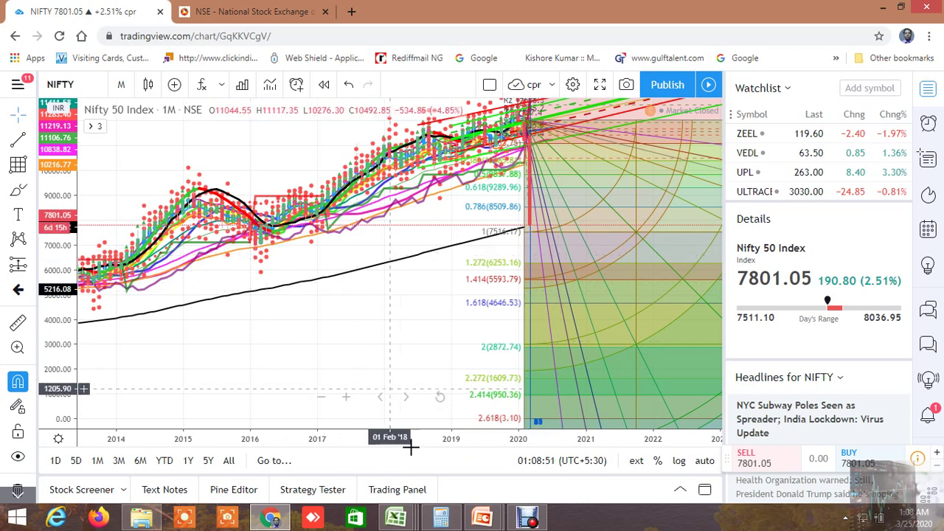
Step: Switch to the GANN 360 ANALYSIS workbook in Excel and examine the down-from-high levels for 8036 across all three circles
mouse_move(402, 520)
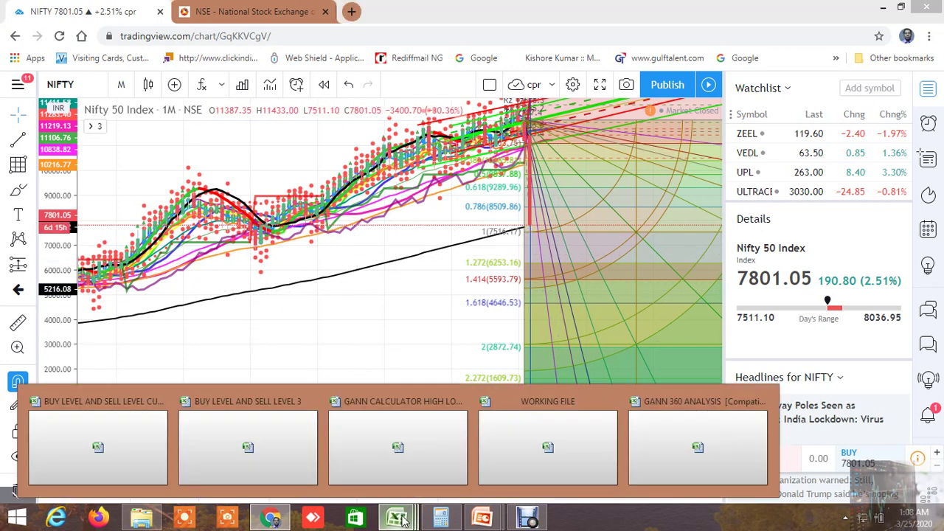
left_click(698, 447)
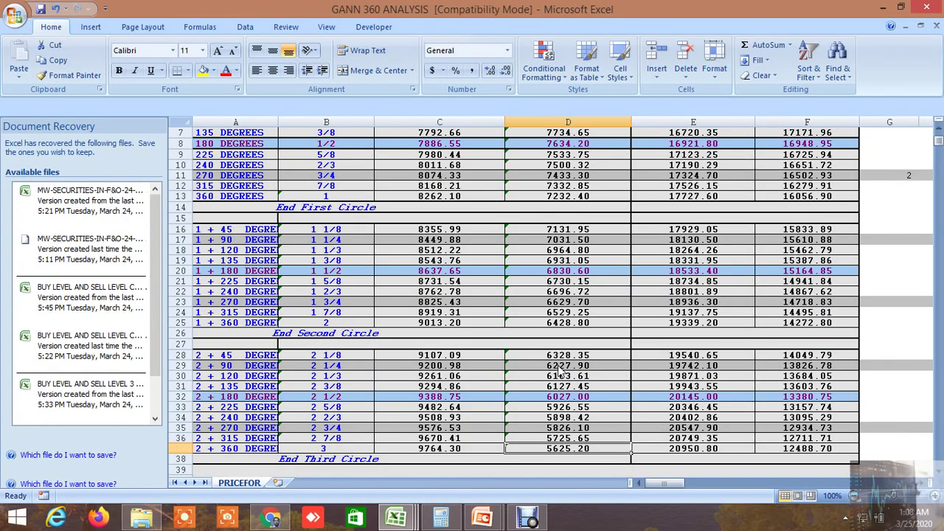
scroll(553, 347, "up", 2)
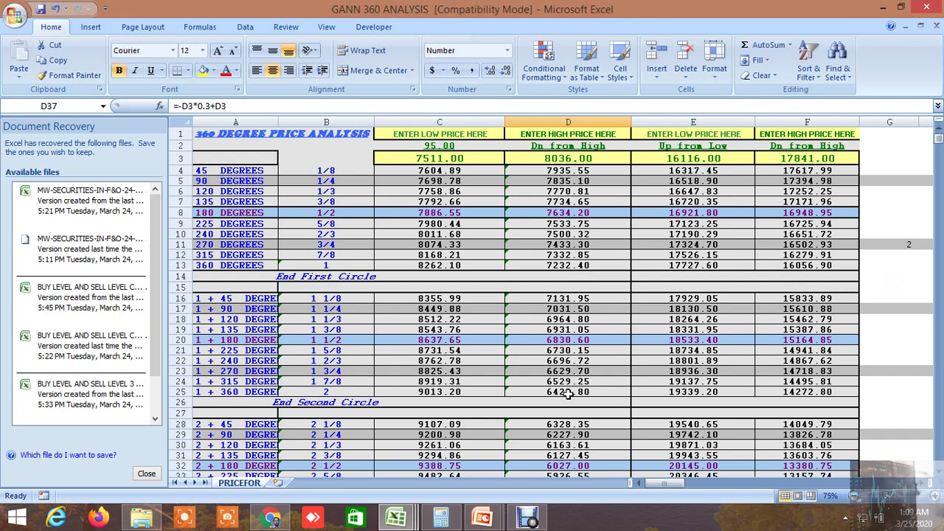
left_click(867, 362)
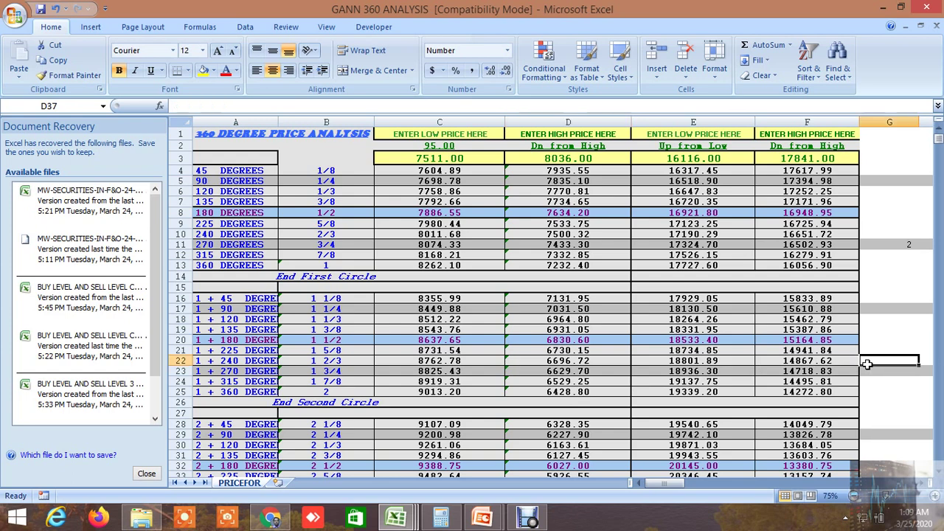
scroll(878, 401, "down", 1)
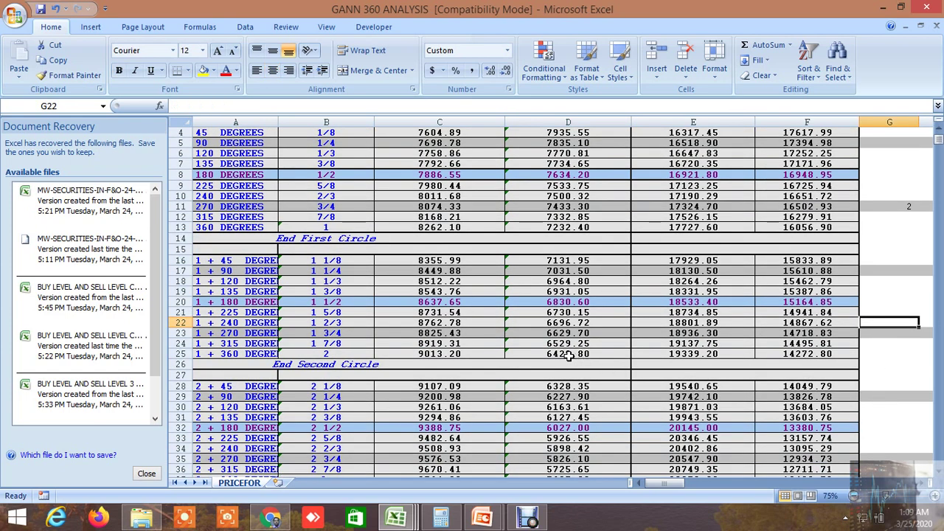
scroll(575, 358, "down", 1)
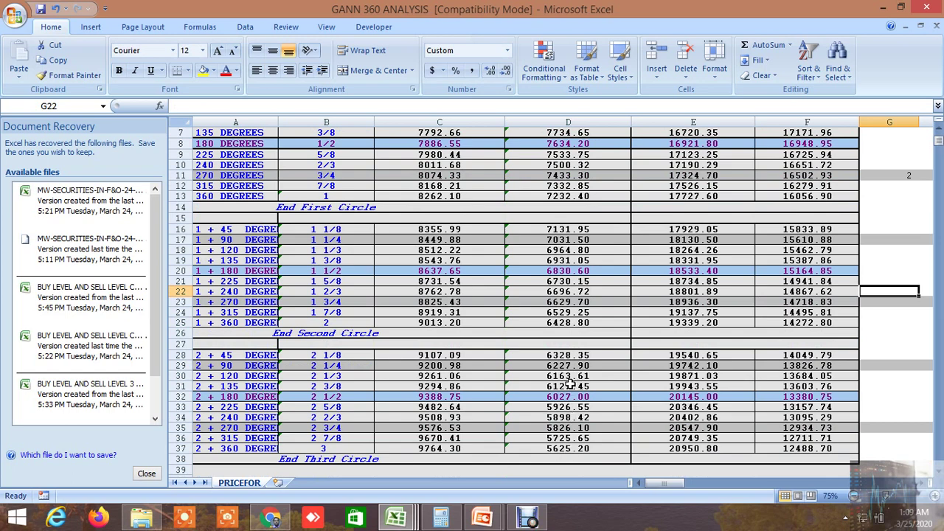
scroll(569, 384, "up", 1)
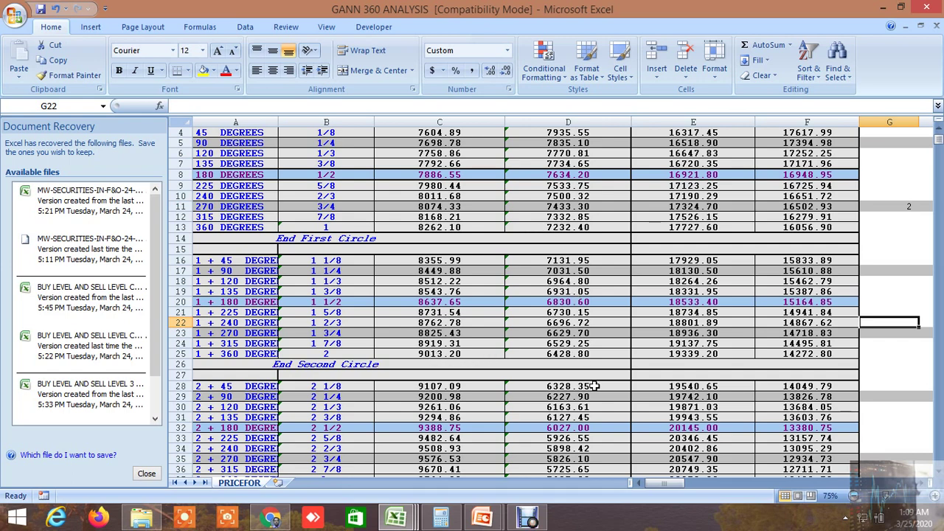
scroll(594, 385, "down", 1)
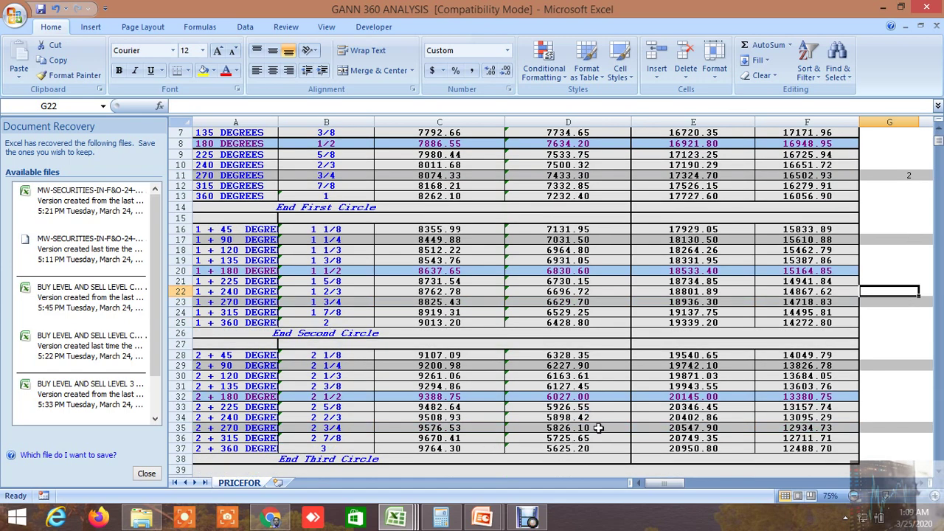
scroll(564, 406, "up", 1)
scroll(557, 396, "up", 1)
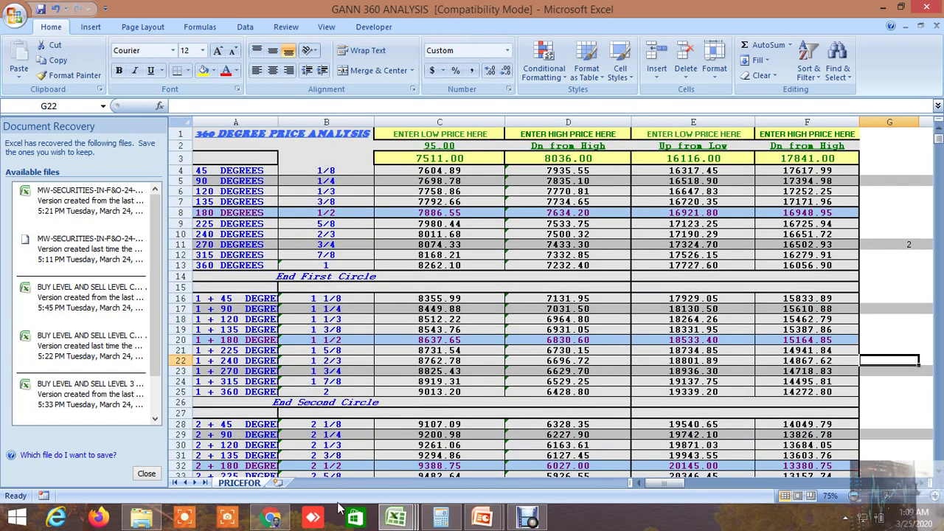
Step: Switch to the BUY LEVEL AND SELL LEVEL CUM SCREENER workbook and locate the NIFTY row among the S2–S9 support columns
mouse_move(410, 524)
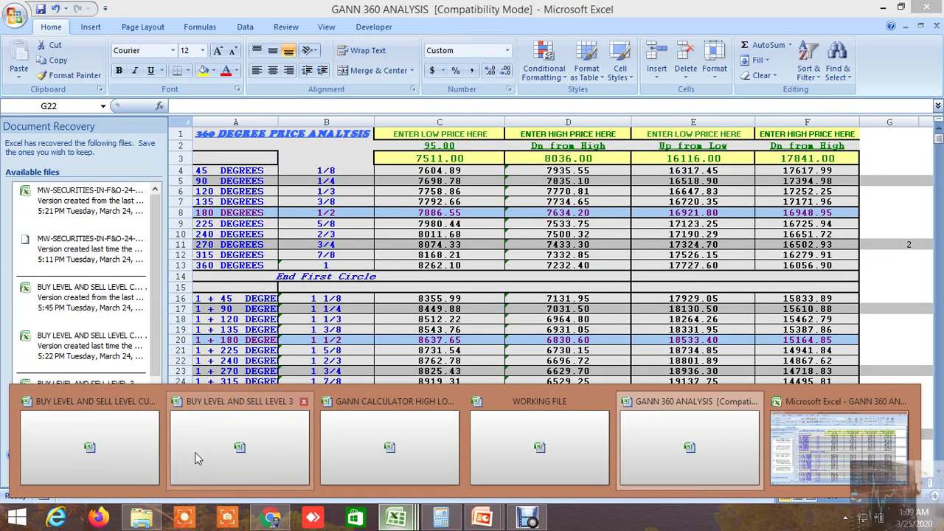
left_click(105, 449)
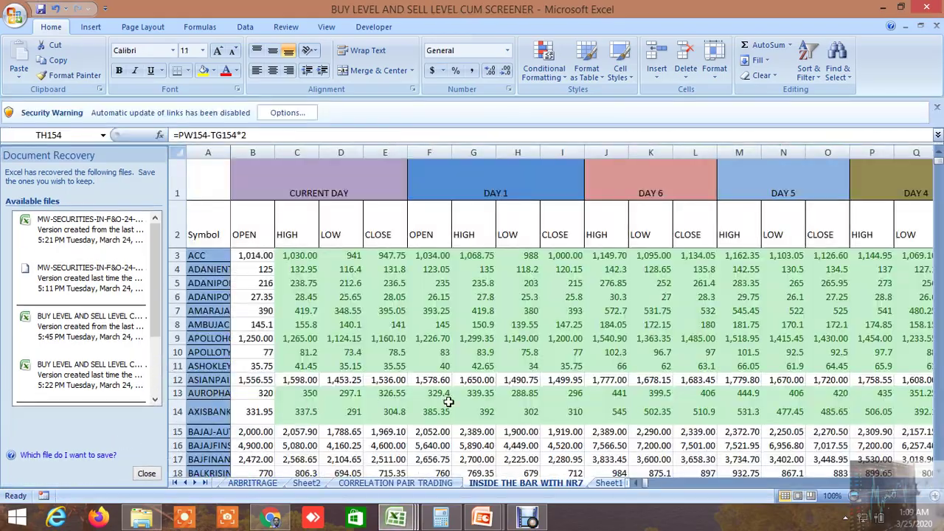
left_click_drag(645, 481, 854, 491)
scroll(667, 377, "down", 14)
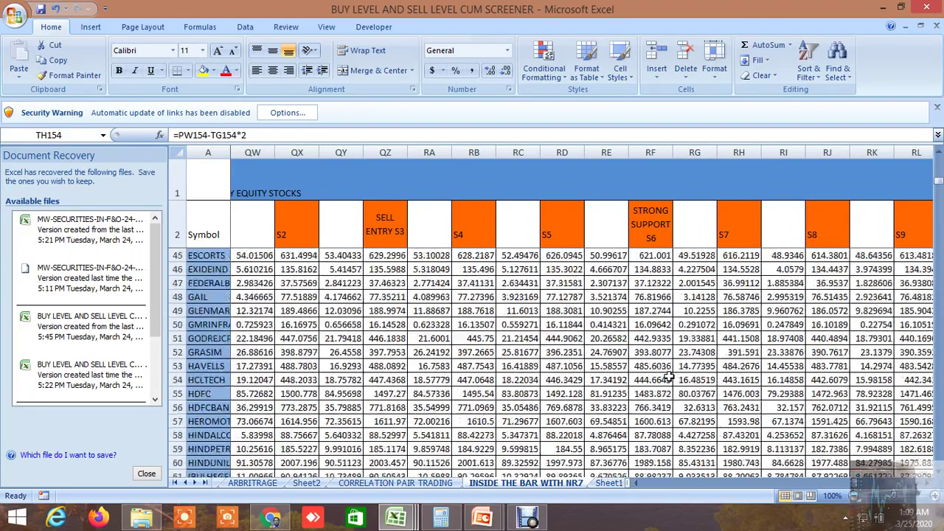
scroll(667, 377, "down", 20)
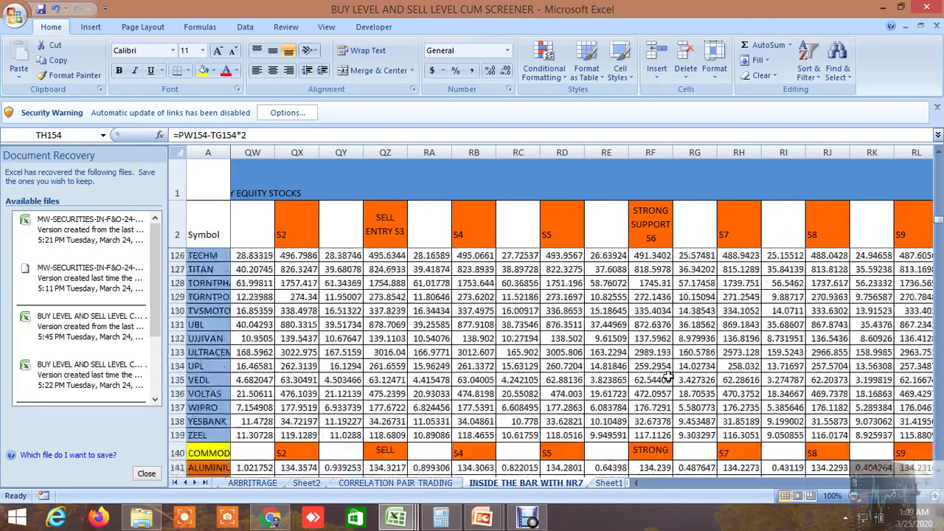
scroll(668, 376, "down", 6)
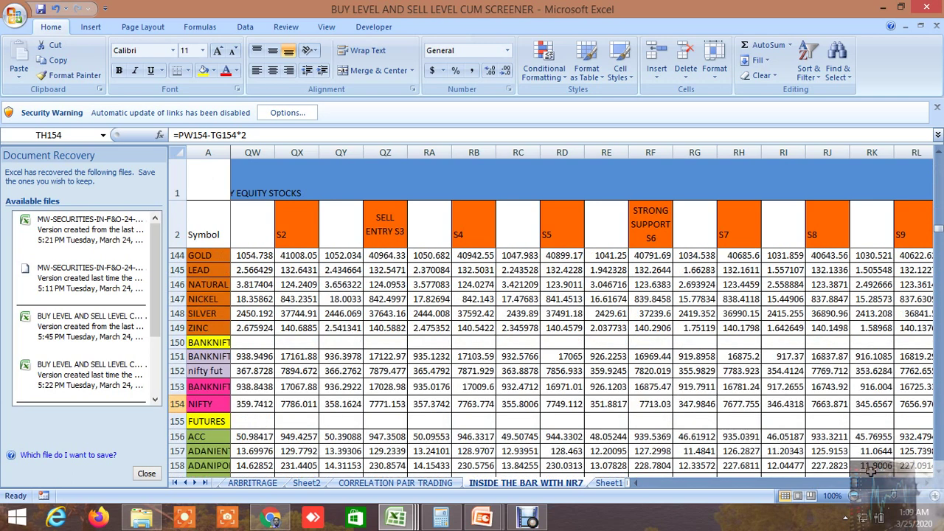
Step: Examine the NIFTY row's support levels from S3 to S11, ending on the S11 cell RP154
left_click(927, 483)
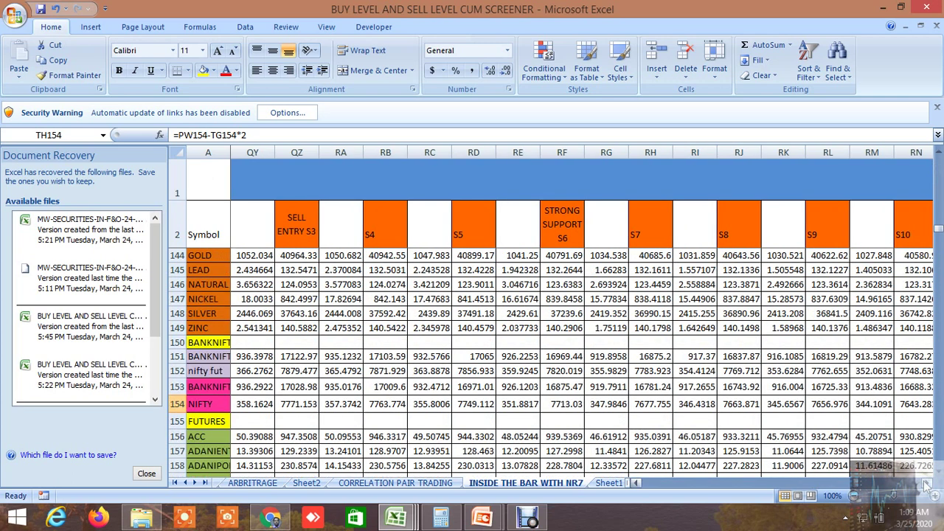
left_click(927, 483)
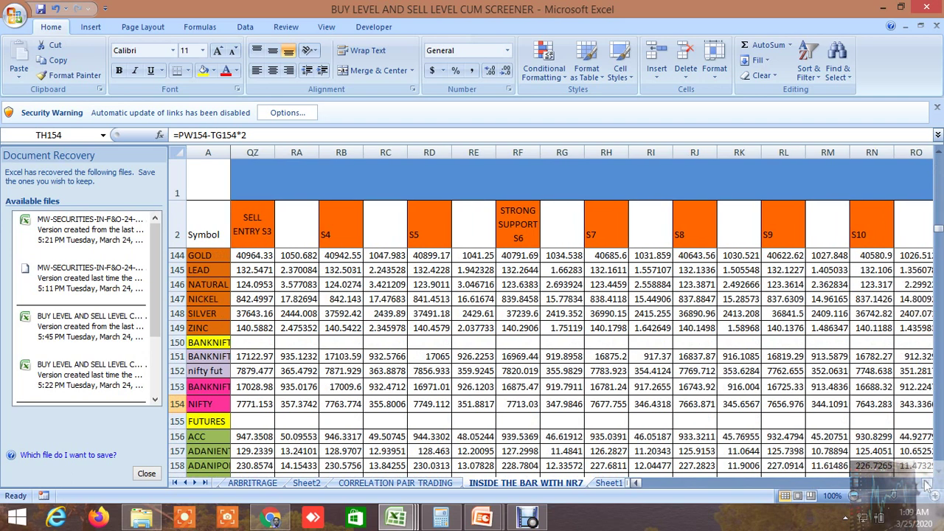
left_click(927, 483)
left_click(926, 483)
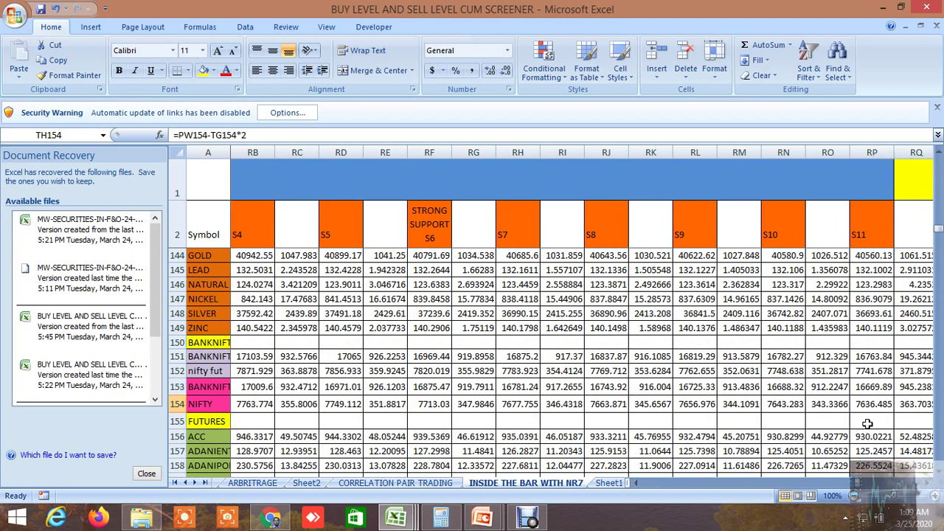
scroll(867, 416, "up", 4)
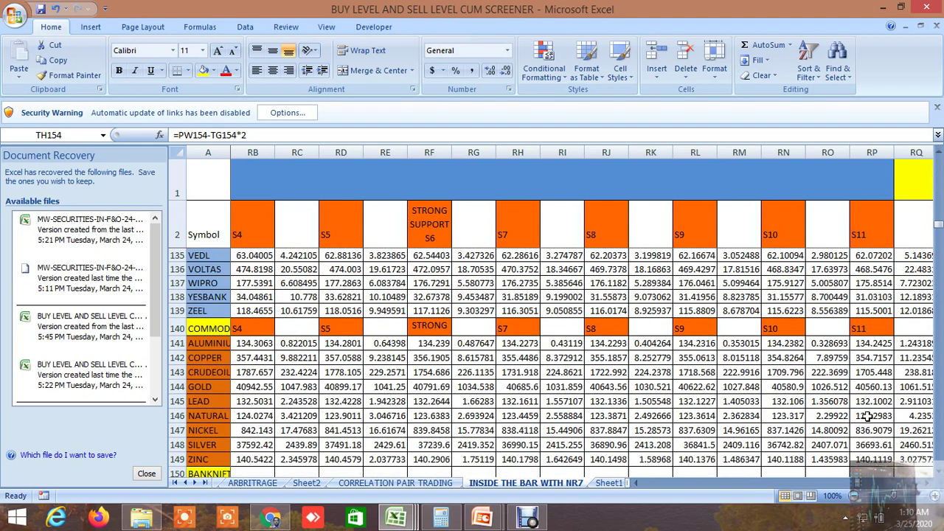
scroll(867, 417, "down", 3)
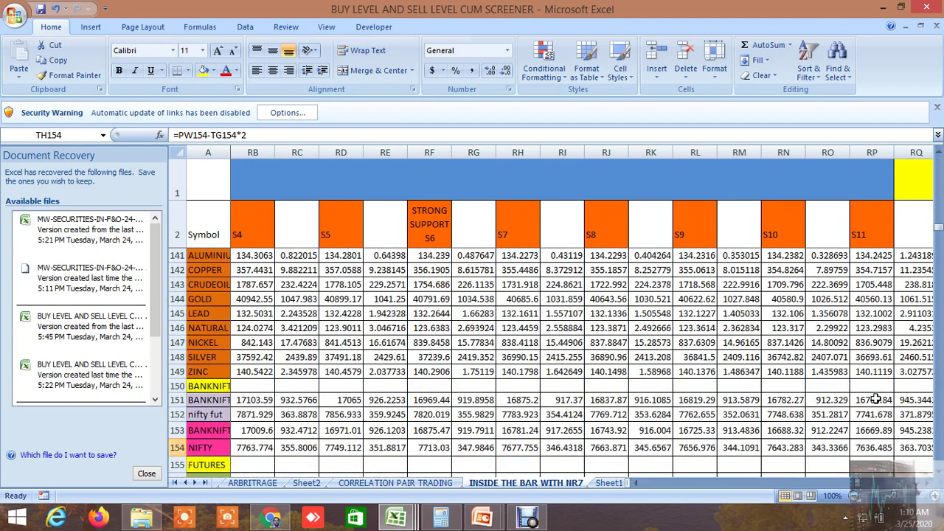
left_click(873, 446)
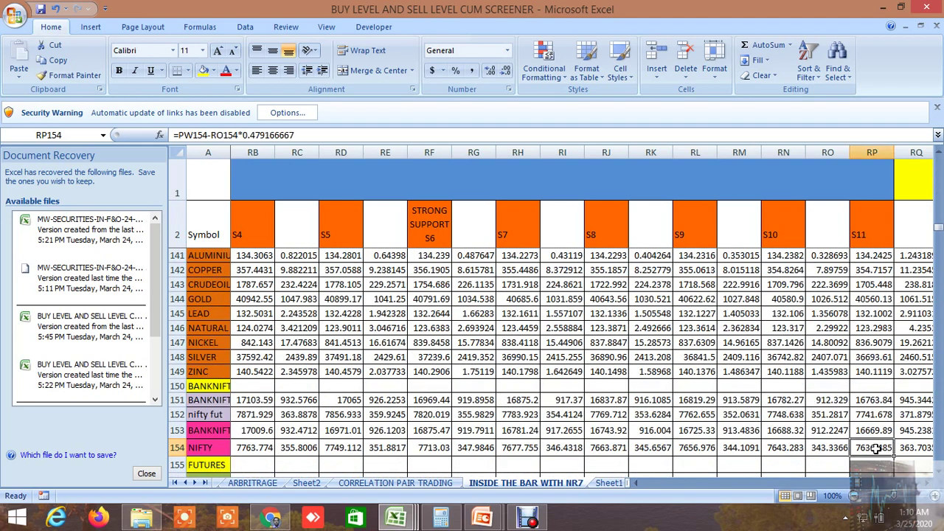
Step: Check the headings of the two volatility-based Gann sections and view the green degree columns from 12.5 to 315 for NIFTY
left_click(927, 482)
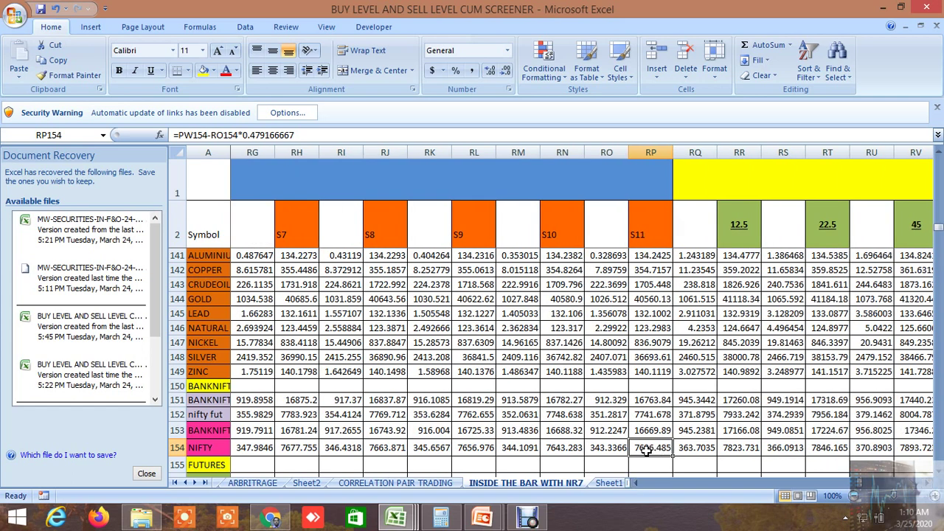
left_click(483, 191)
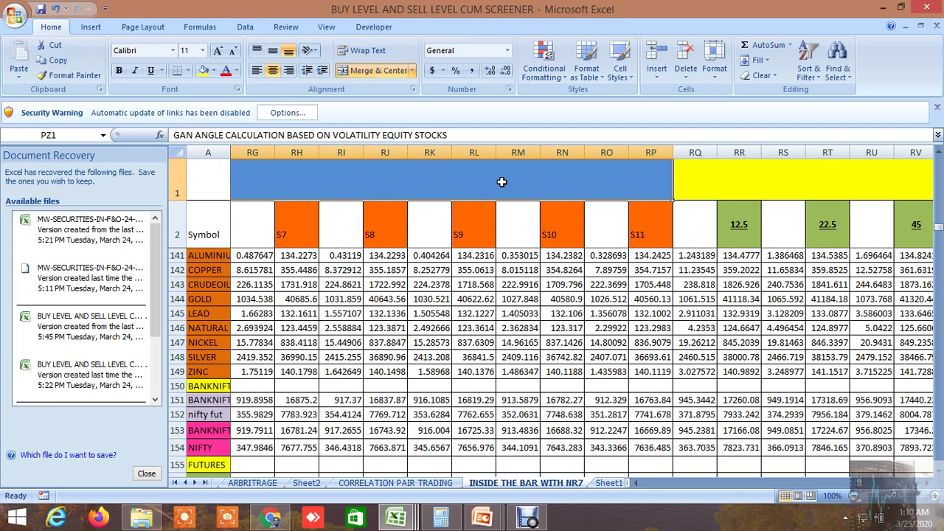
left_click(783, 182)
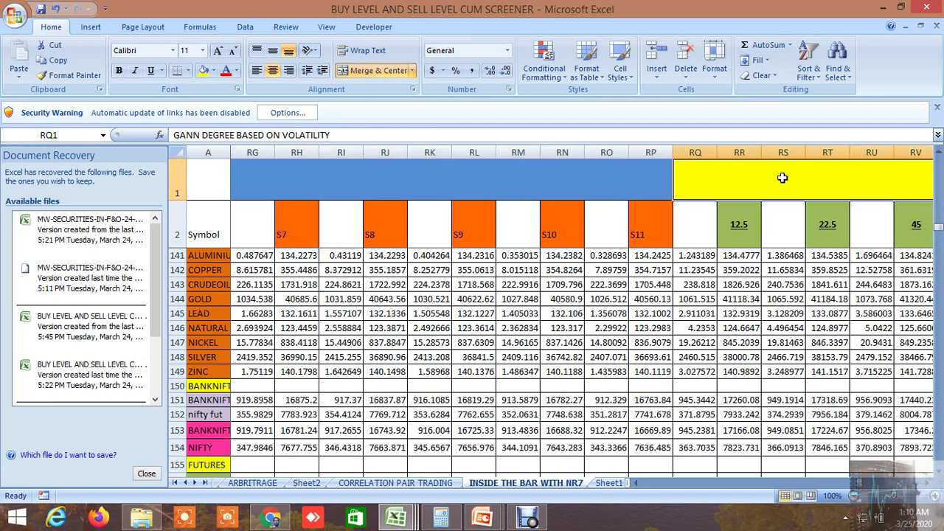
scroll(926, 482, "right", 8)
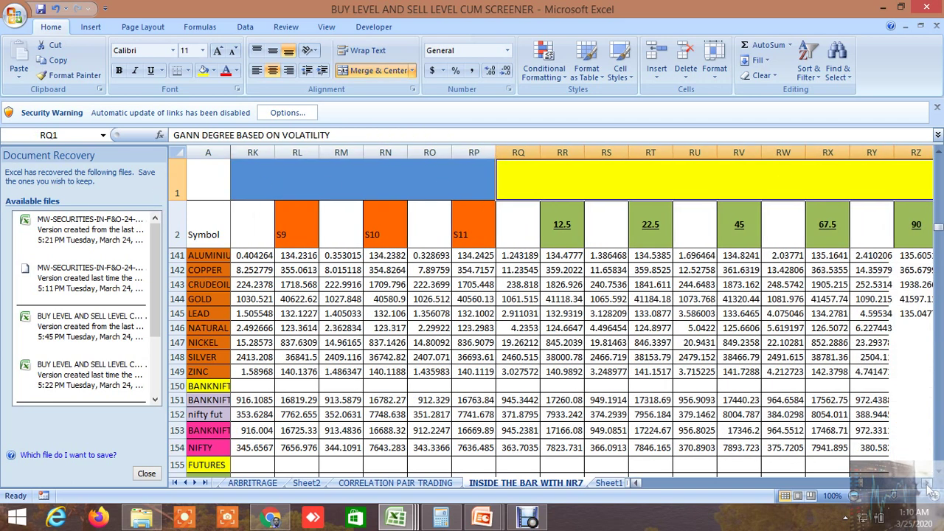
scroll(928, 487, "right", 7)
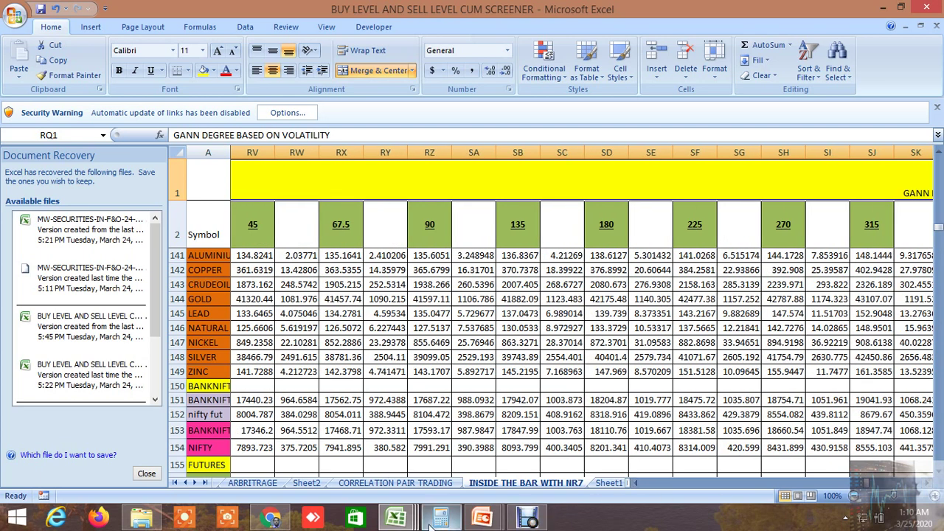
Step: Open the ALLBUY SELL LEVELSCUM SCREENER1 sheet and look over the Gann Square of 9 resistance and support levels
left_click(396, 517)
left_click(105, 443)
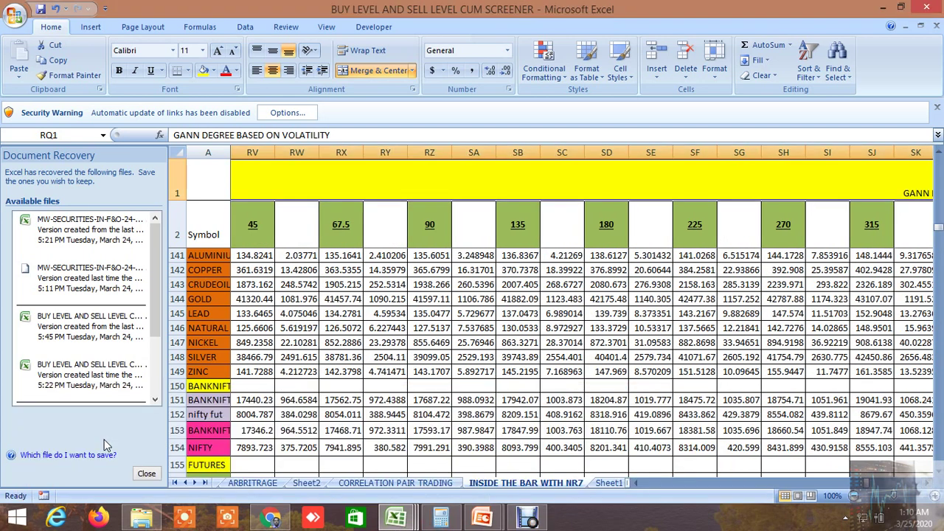
left_click(183, 484)
left_click(183, 484)
left_click(183, 483)
left_click(249, 485)
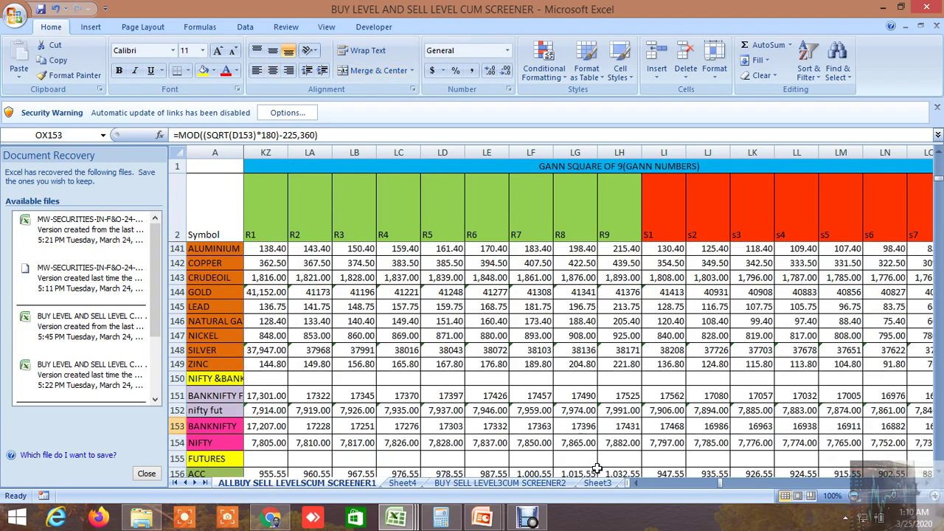
scroll(728, 431, "up", 4)
scroll(727, 432, "up", 3)
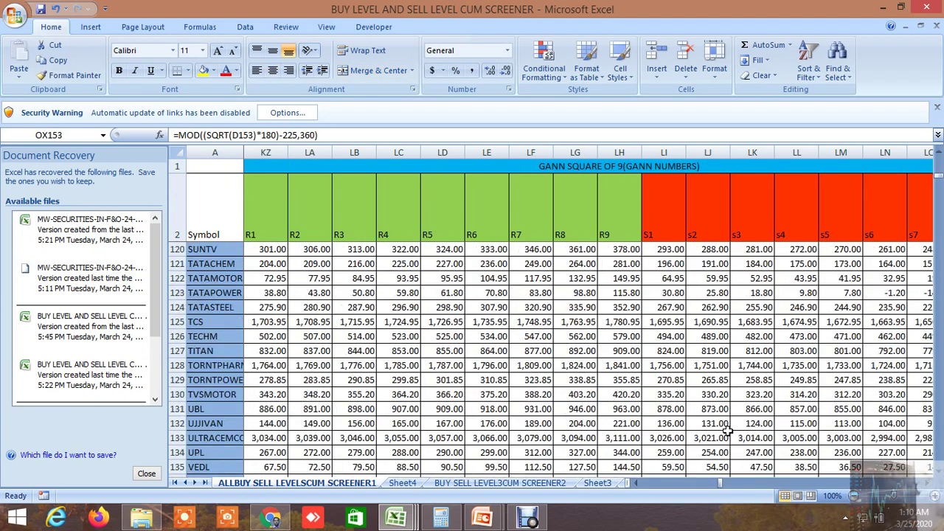
scroll(728, 431, "down", 7)
Step: Check the Gann degree at which LTP lies and the time to reverse for NIFTY and BANKNIFTY
left_click_drag(715, 487, 743, 493)
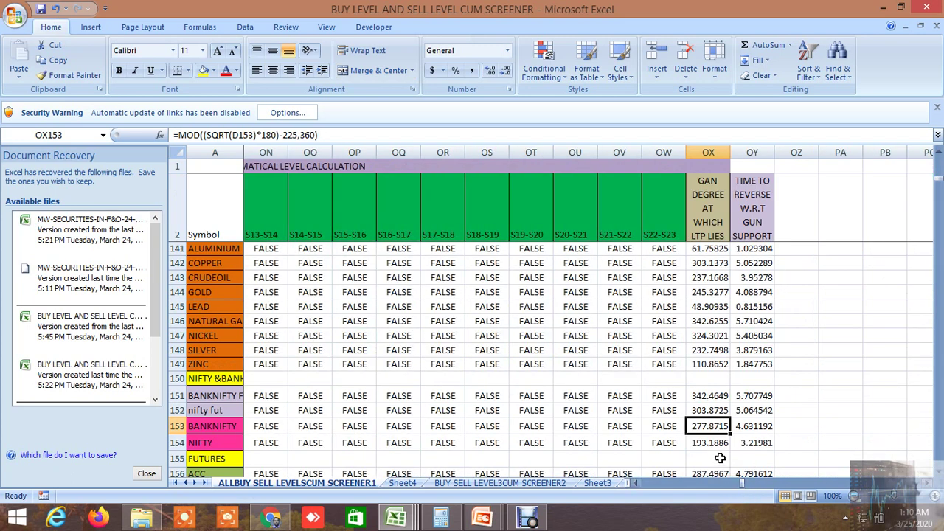
left_click(706, 442)
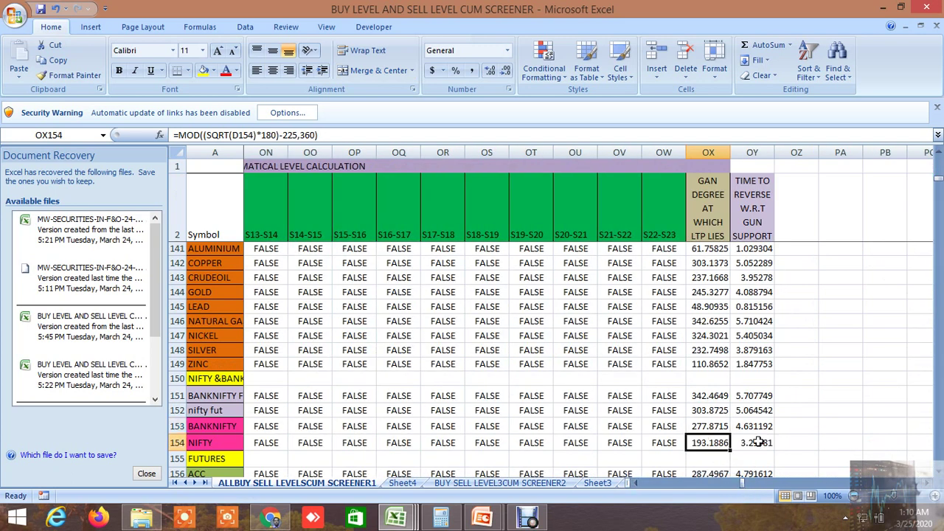
left_click(704, 426)
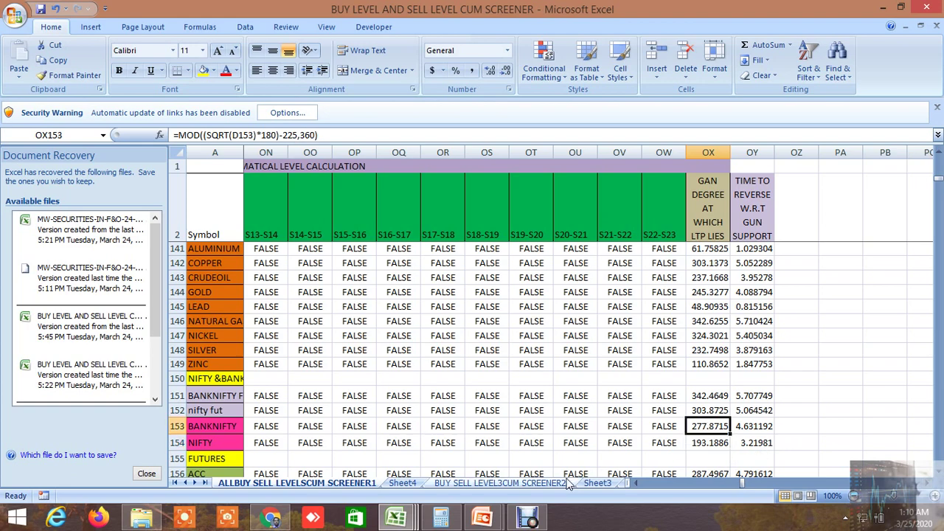
Step: Return to the INSIDE THE BAR WITH NR7 sheet and inspect the red 360-degree volatility levels for NIFTY and BANKNIFTY
left_click(606, 483)
left_click(608, 483)
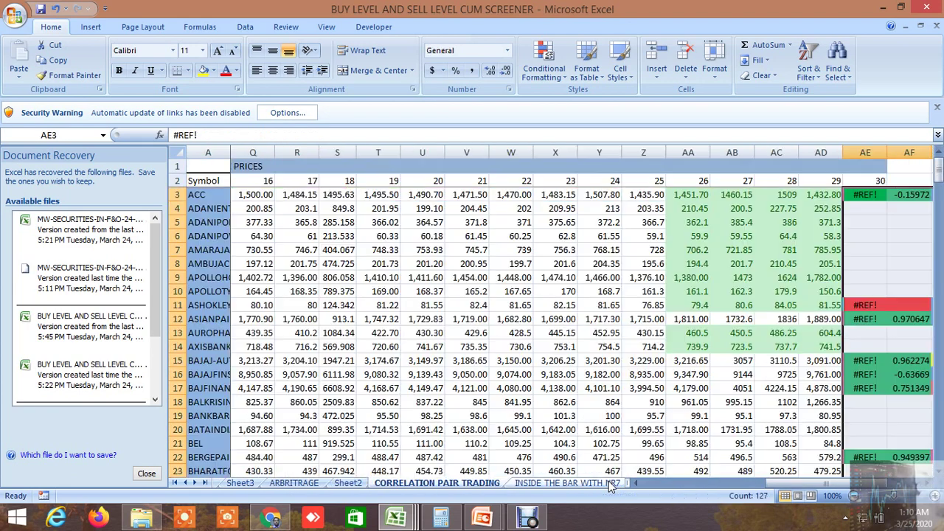
left_click(608, 483)
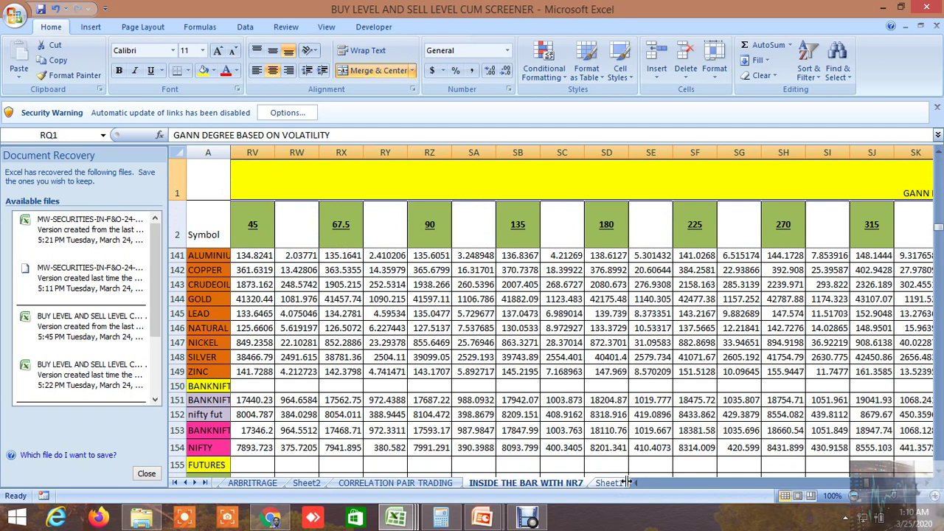
left_click(927, 482)
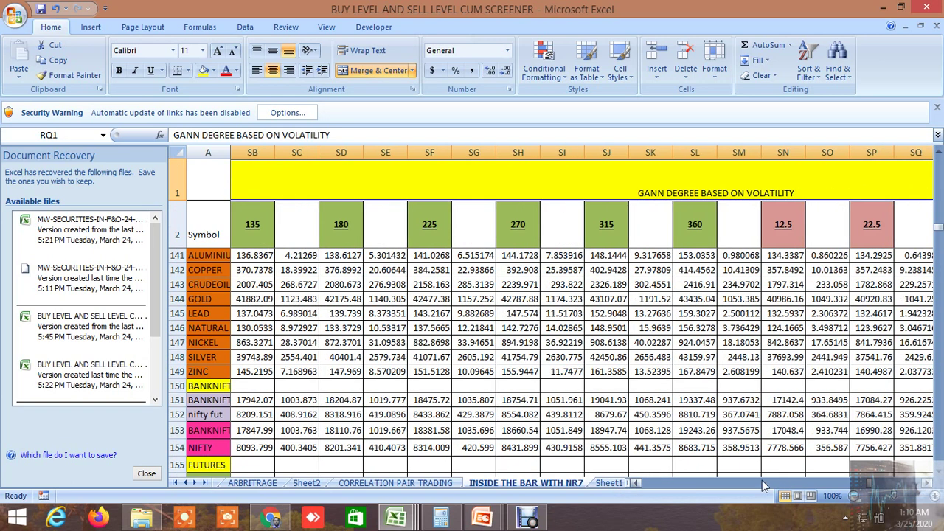
scroll(930, 488, "right", 3)
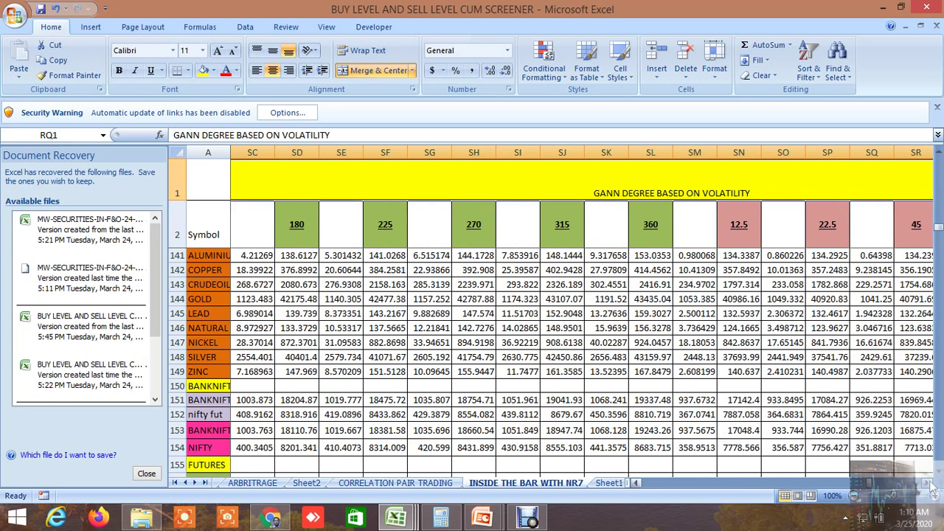
scroll(931, 488, "right", 9)
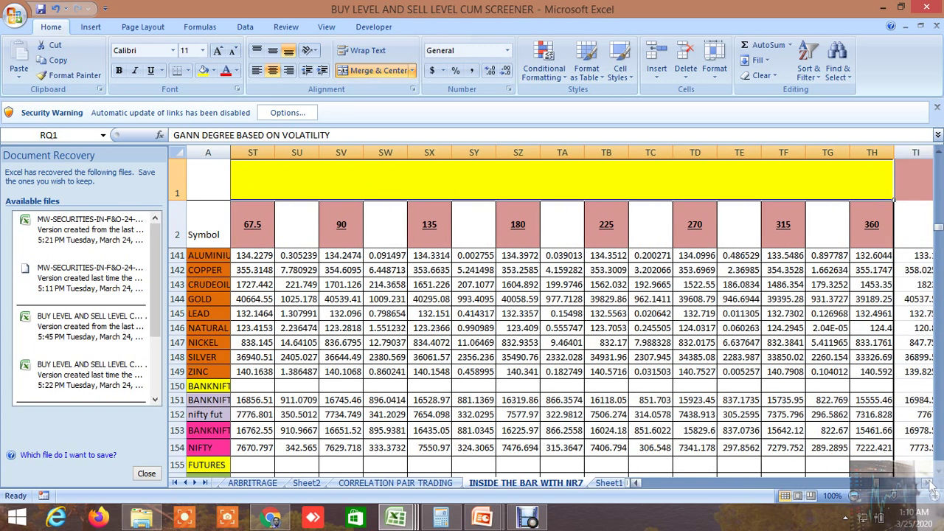
left_click(870, 447)
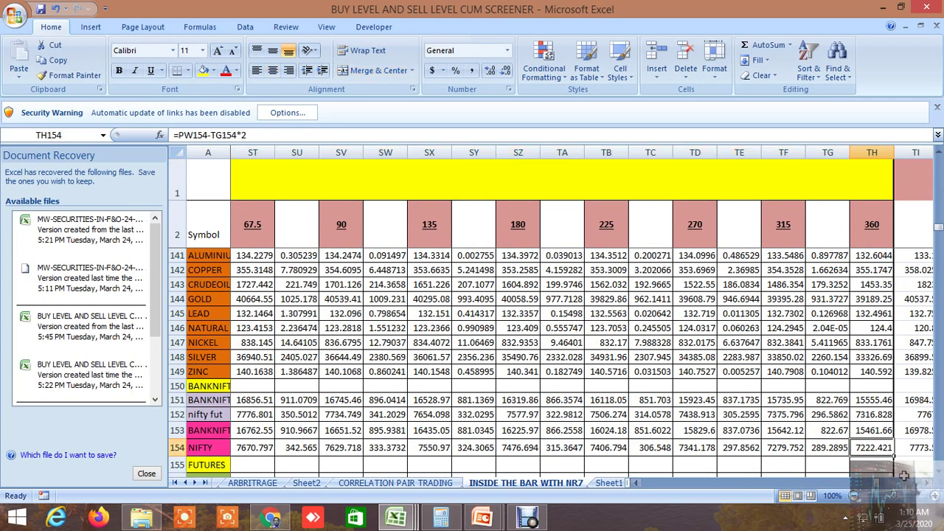
left_click(873, 430)
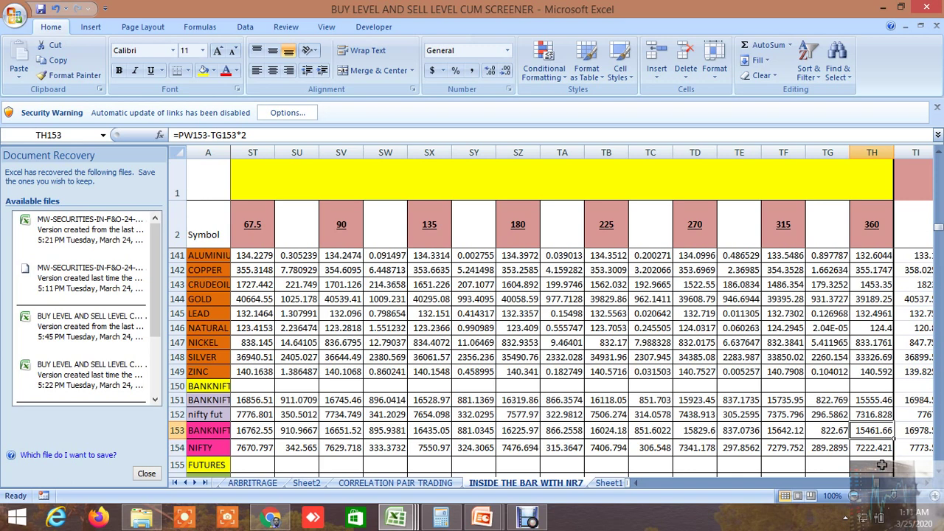
Step: Compare the 360-degree down-from-high levels for 8036 and 17841 in the GANN 360 ANALYSIS workbook, and return to the TradingView Nifty chart
mouse_move(396, 518)
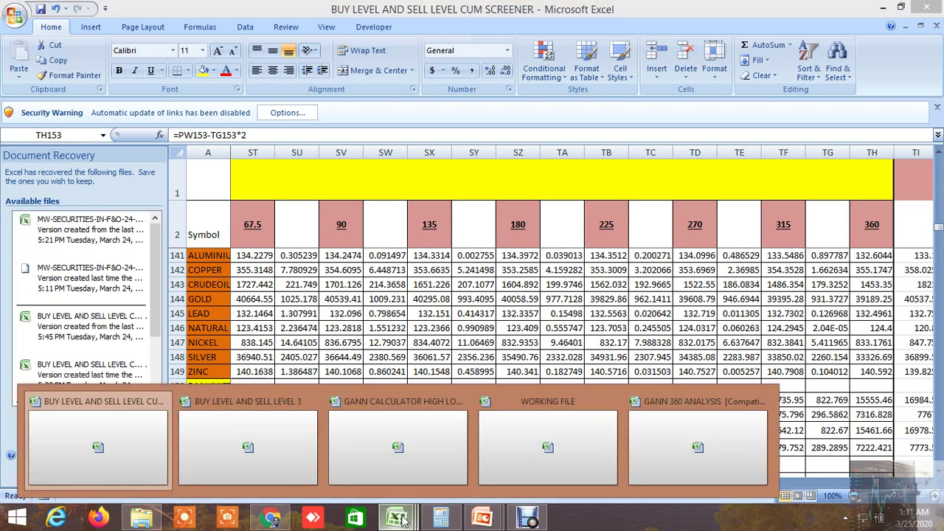
left_click(737, 449)
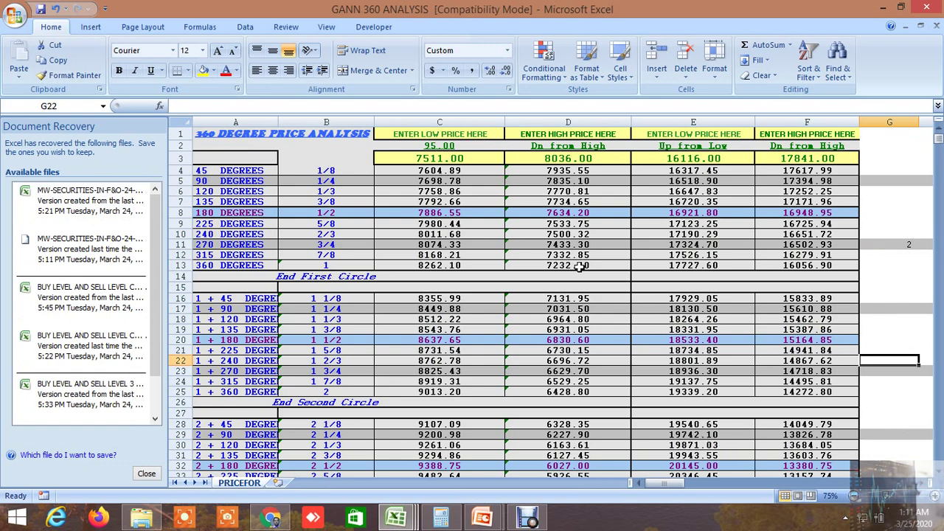
left_click(581, 266)
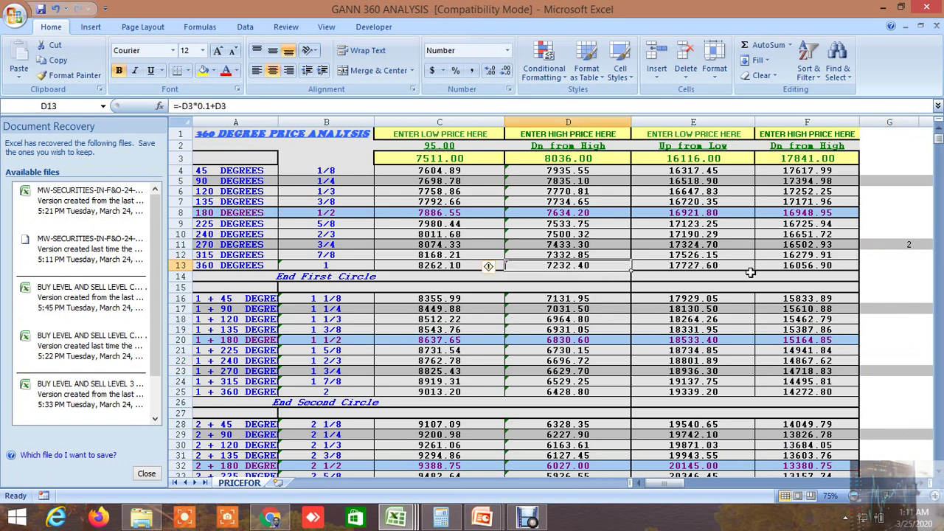
left_click(804, 267)
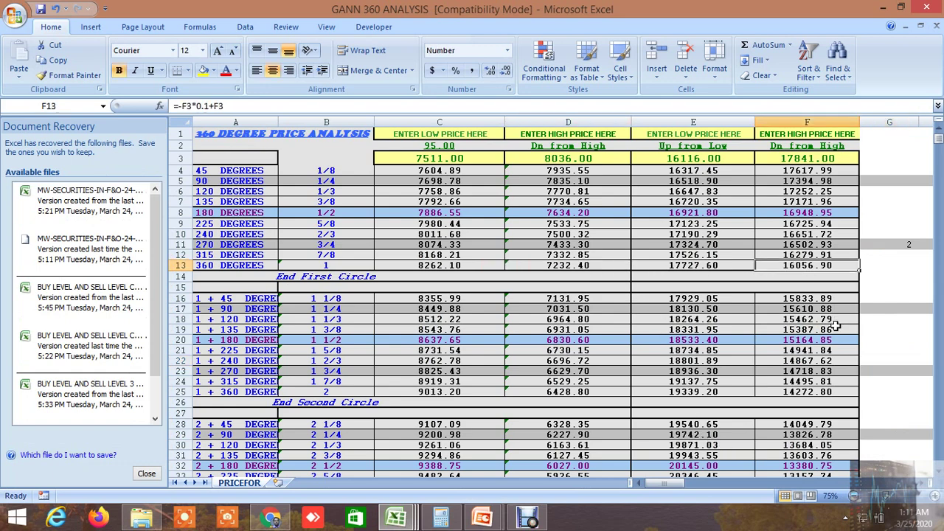
left_click(579, 267)
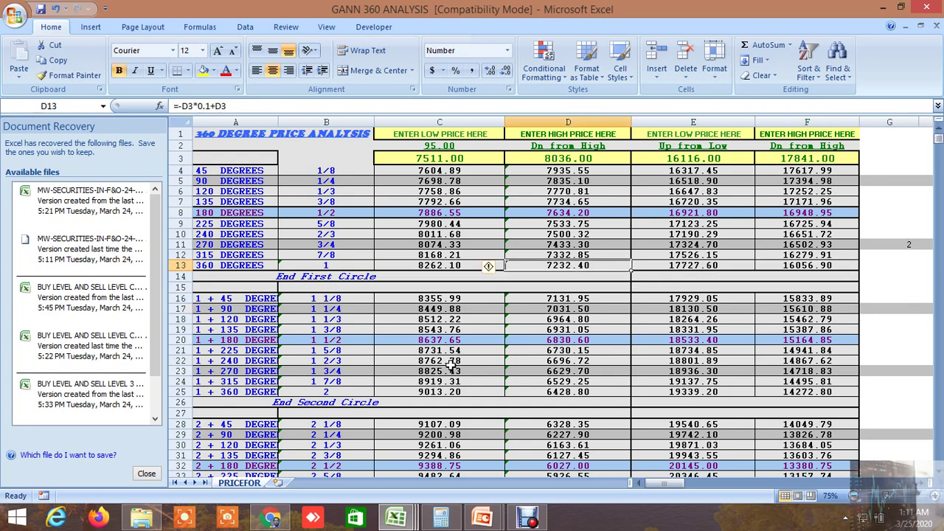
left_click(287, 519)
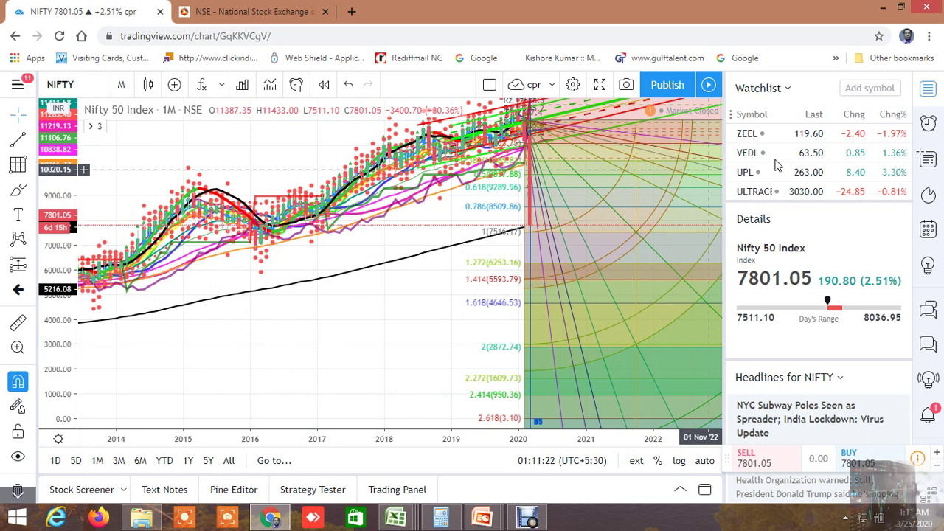
Step: Find BANKNIFTY in the watchlist and open its chart
scroll(774, 164, "down", 10)
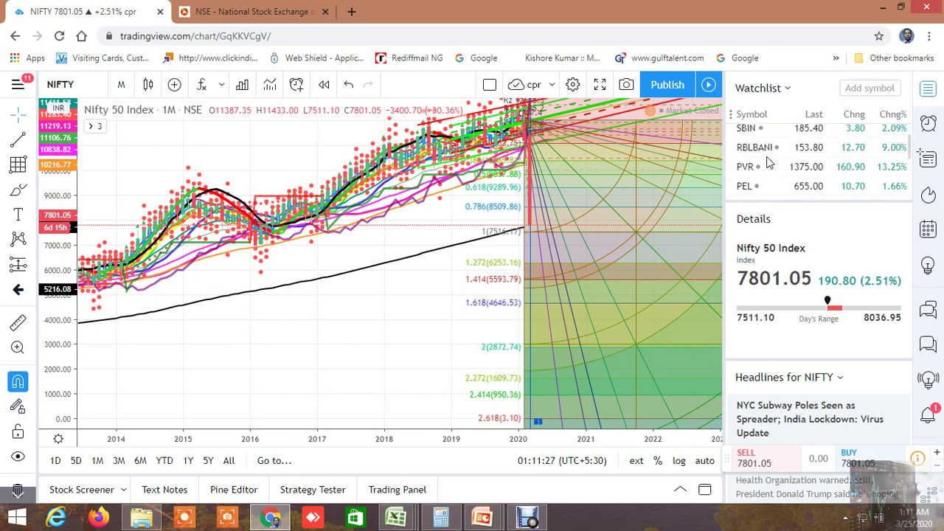
scroll(769, 162, "up", 10)
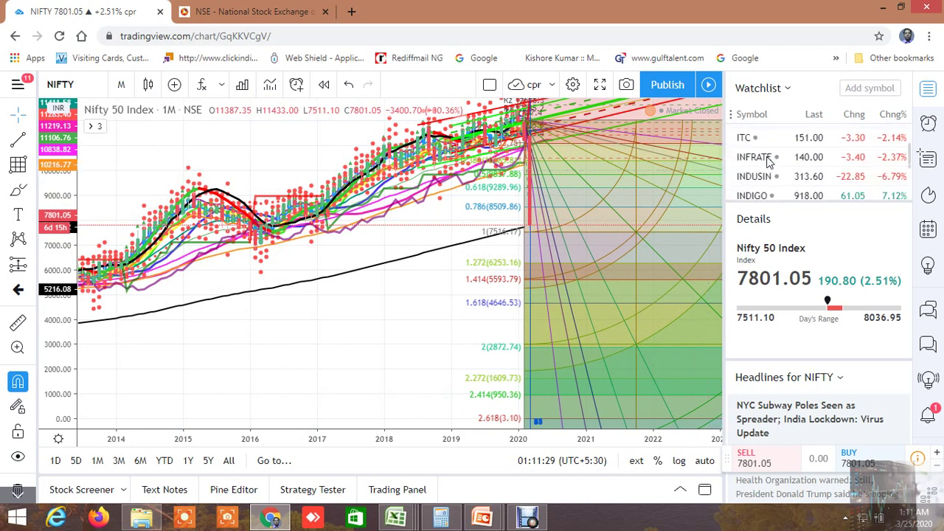
scroll(769, 162, "down", 1)
scroll(769, 161, "up", 3)
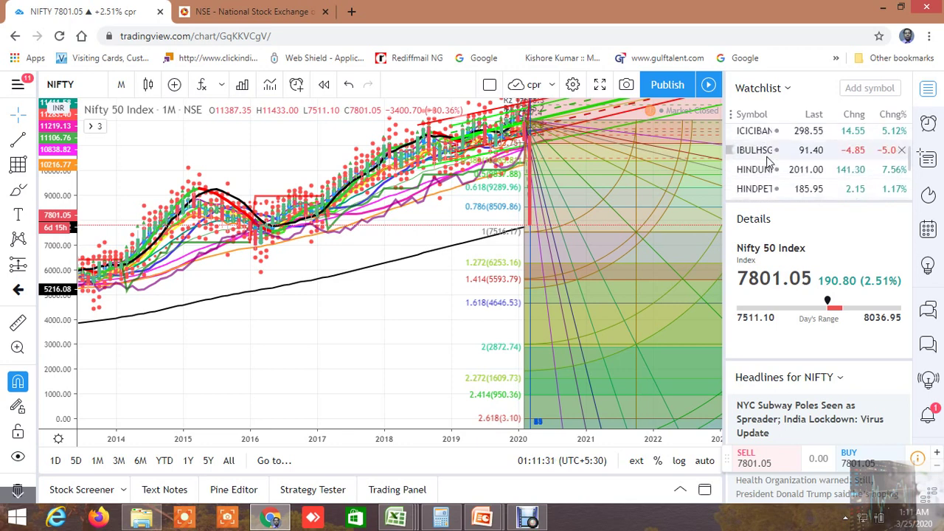
scroll(769, 160, "up", 3)
scroll(769, 161, "down", 7)
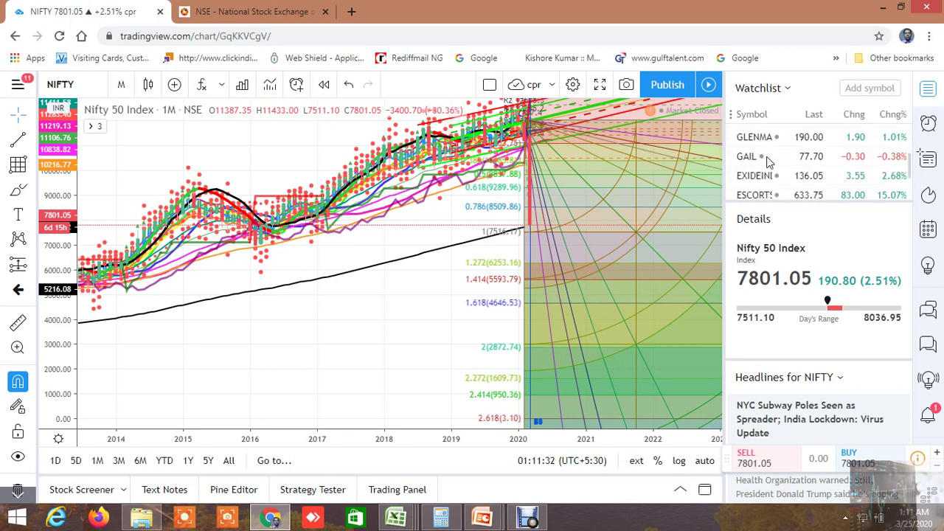
scroll(766, 161, "down", 2)
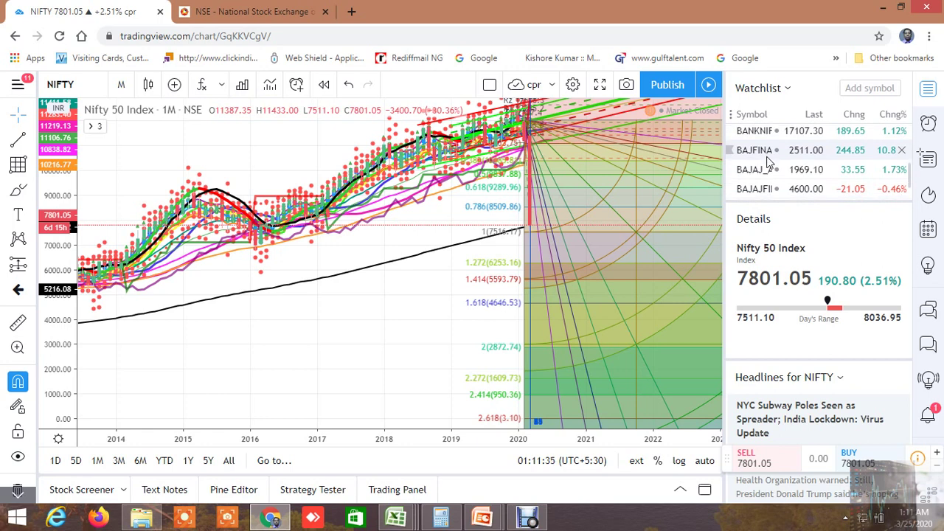
scroll(767, 161, "down", 1)
scroll(767, 161, "up", 1)
scroll(769, 161, "up", 2)
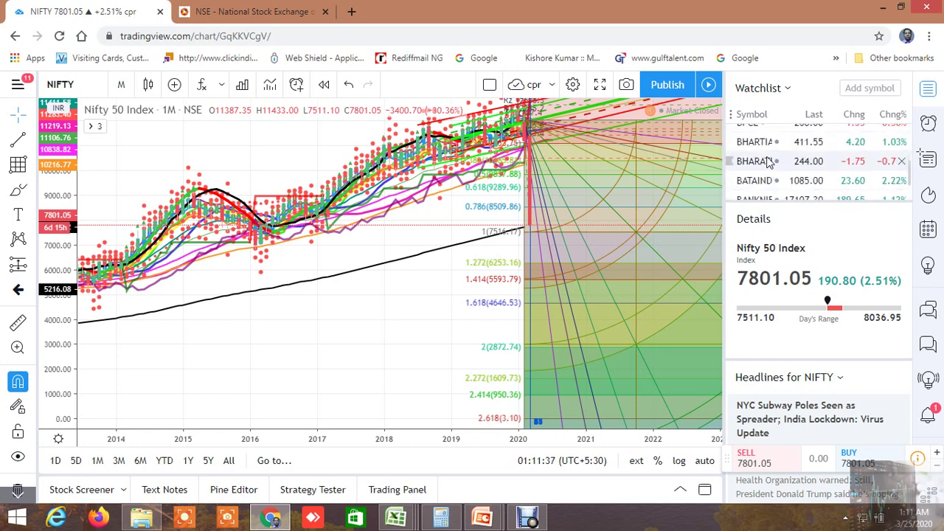
scroll(769, 161, "down", 2)
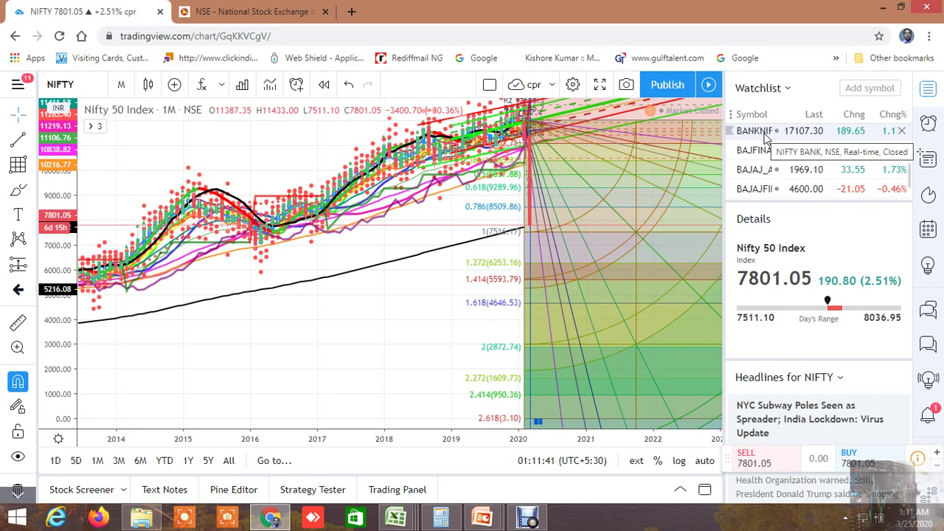
left_click(766, 137)
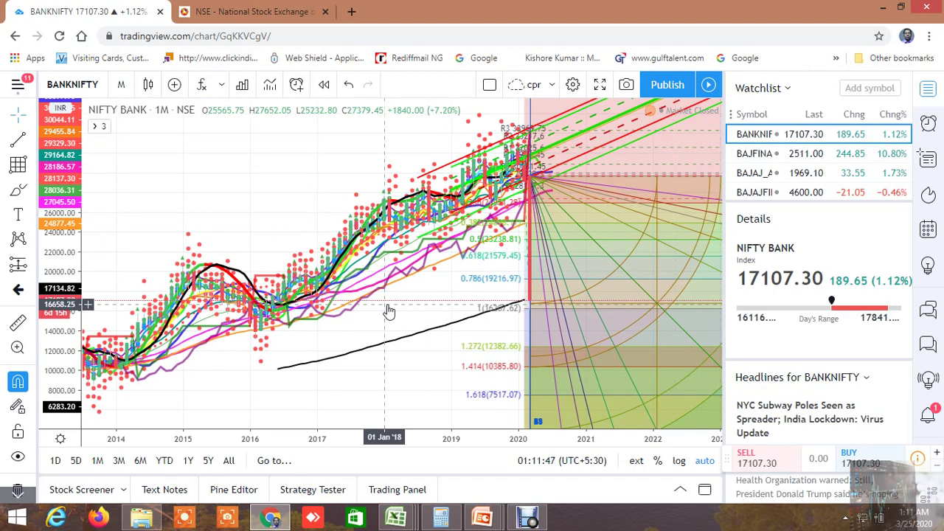
Step: Look over the monthly BANKNIFTY price trend and change the chart interval to 1 day
scroll(387, 309, "up", 3)
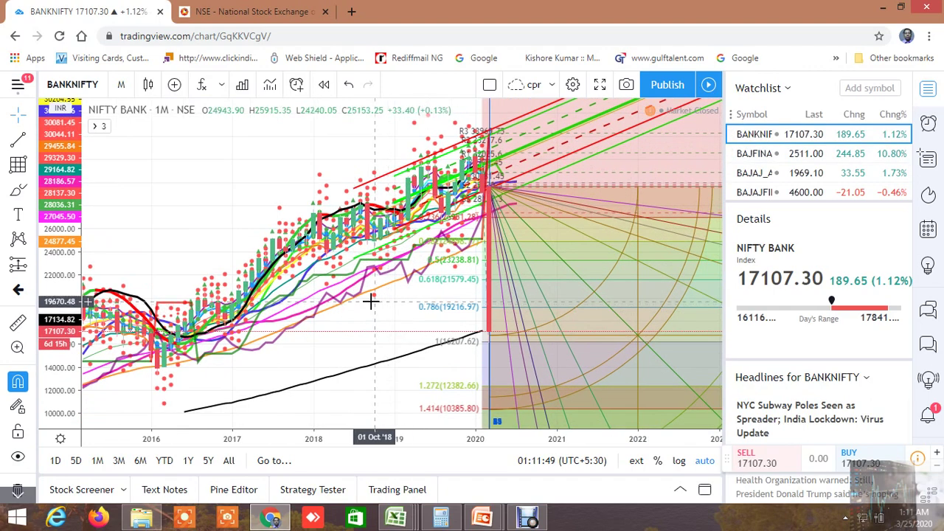
scroll(370, 299, "up", 2)
scroll(370, 297, "down", 2)
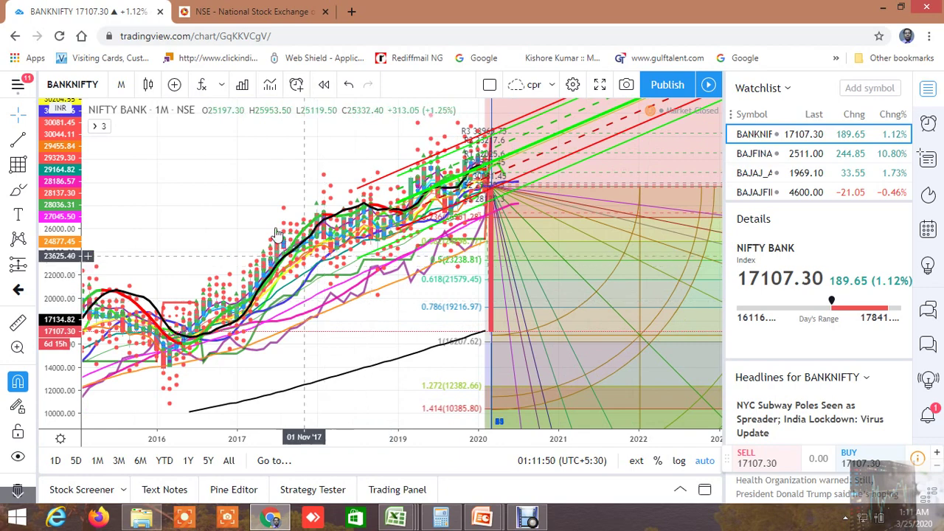
scroll(268, 197, "down", 1)
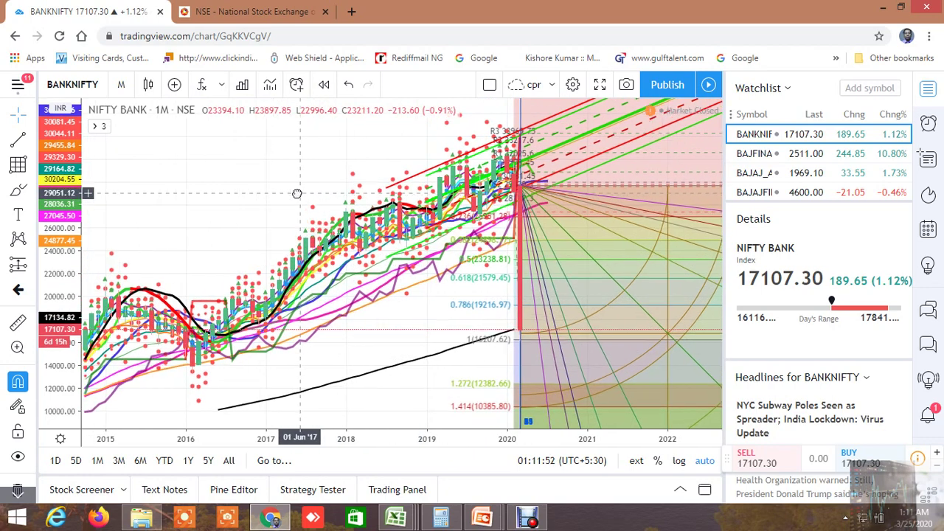
left_click(123, 86)
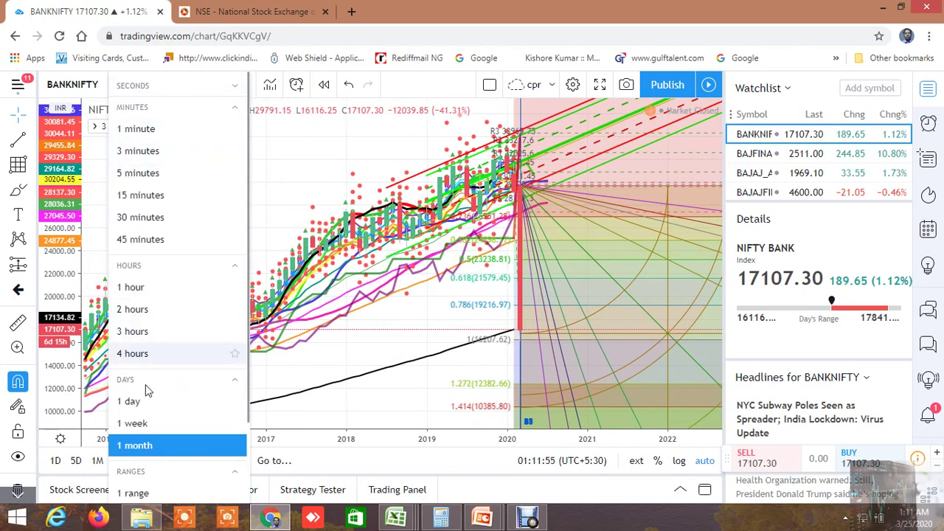
left_click(130, 402)
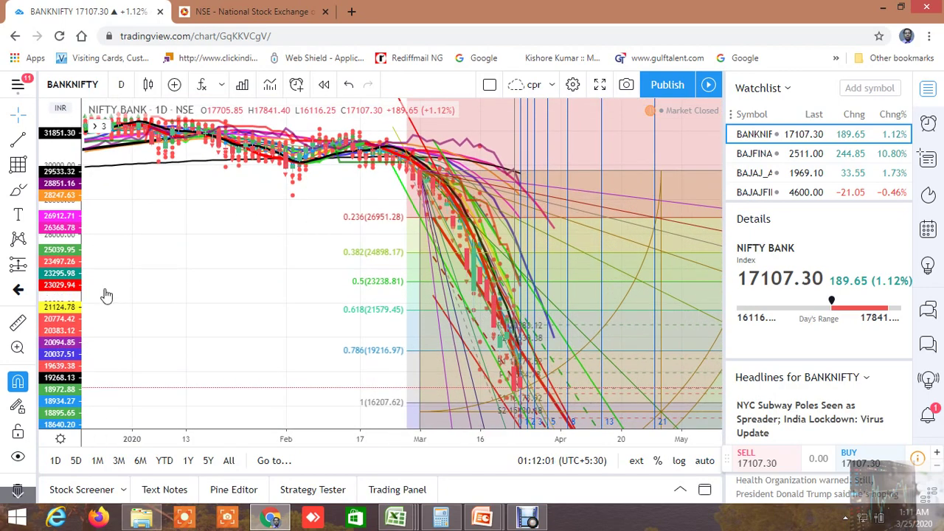
Step: Examine the late-March daily BANKNIFTY candles against the pivot levels, trend channels and Fibonacci retracement
left_click_drag(283, 291, 270, 252)
scroll(270, 253, "up", 4)
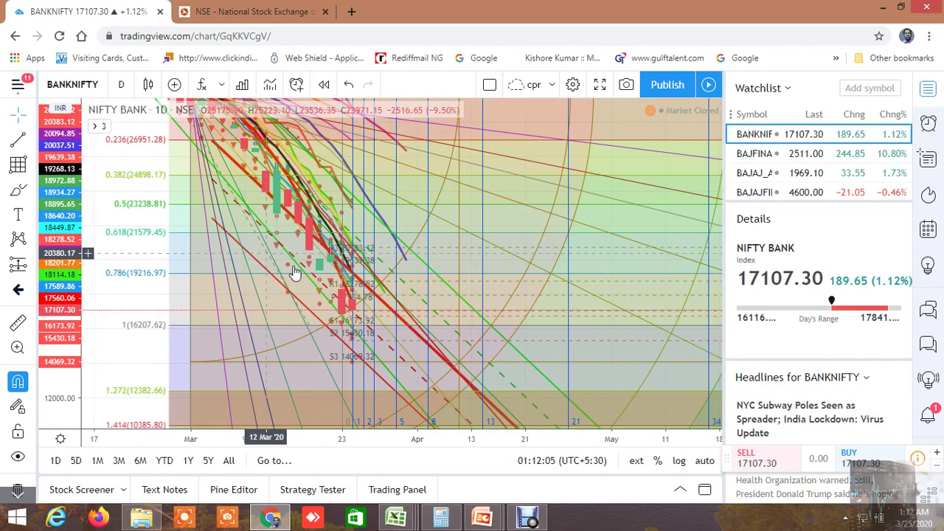
left_click_drag(471, 287, 590, 287)
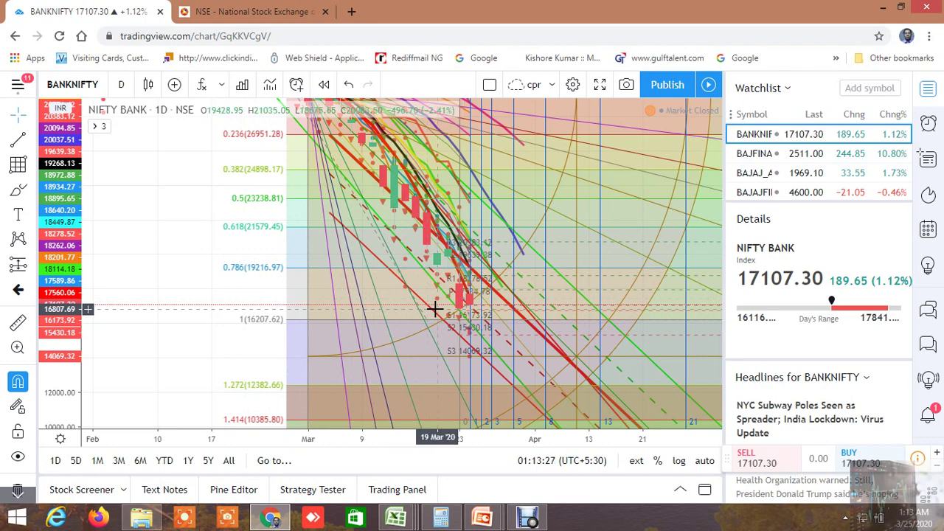
scroll(432, 311, "up", 2)
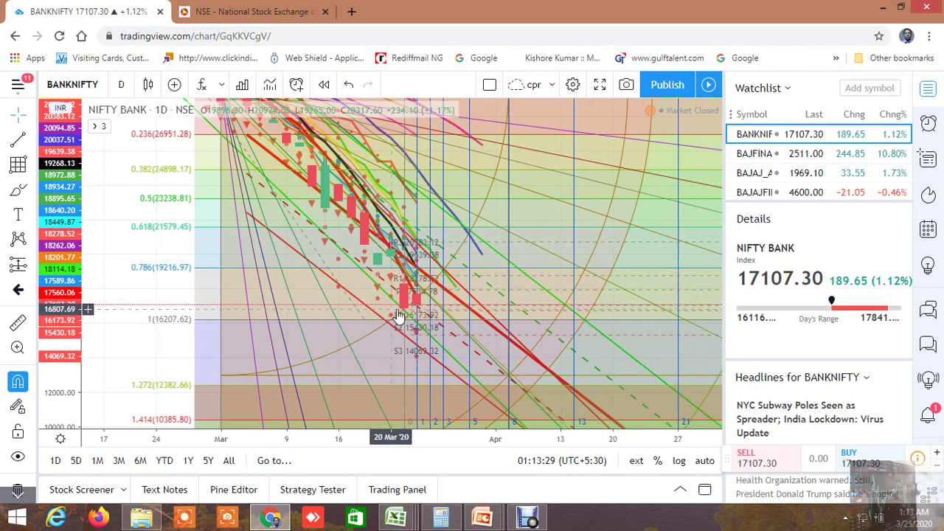
scroll(394, 310, "up", 1)
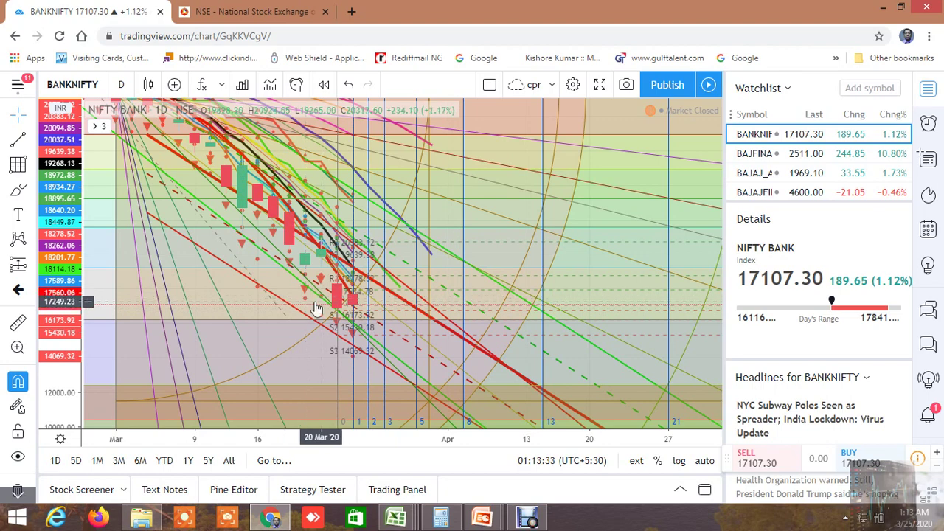
scroll(319, 301, "up", 2)
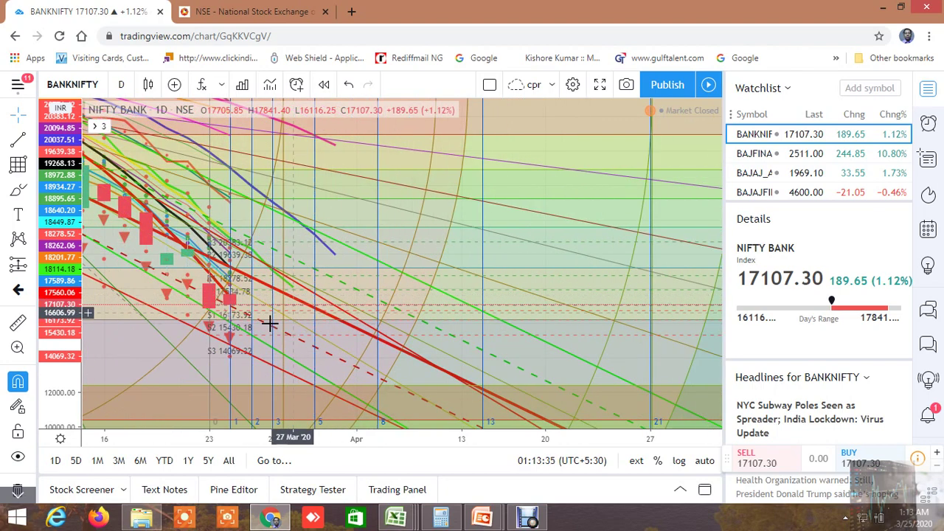
Step: Shift the Fibonacci time zone to start in early April and inspect the daily candles near the S1 to S3 pivot levels
left_click(448, 313)
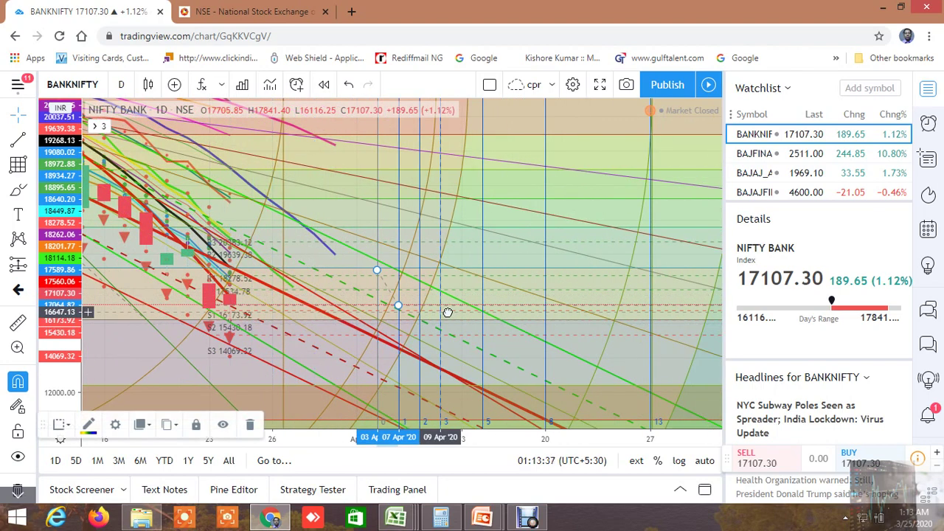
mouse_move(446, 324)
left_mouse_down()
mouse_move(324, 215)
mouse_move(280, 209)
mouse_move(302, 214)
left_mouse_up()
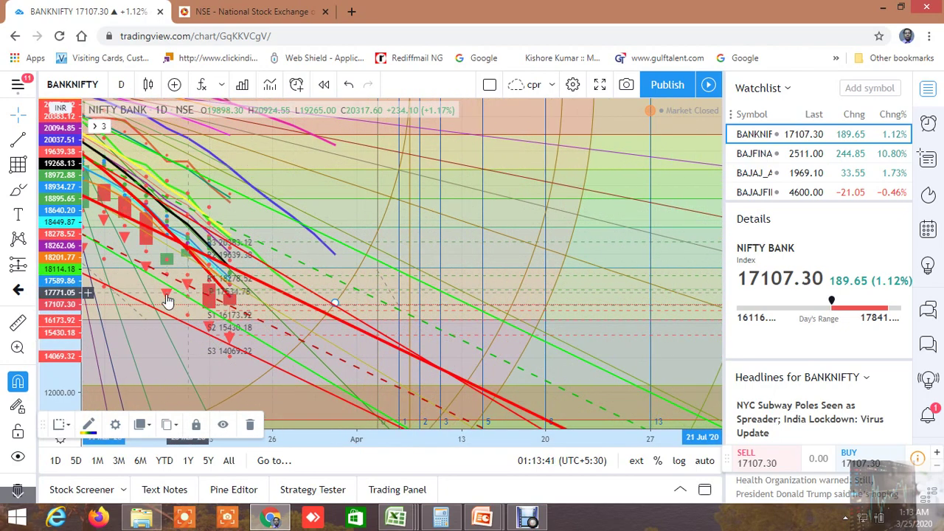
left_click(127, 293)
left_click_drag(128, 293, 305, 280)
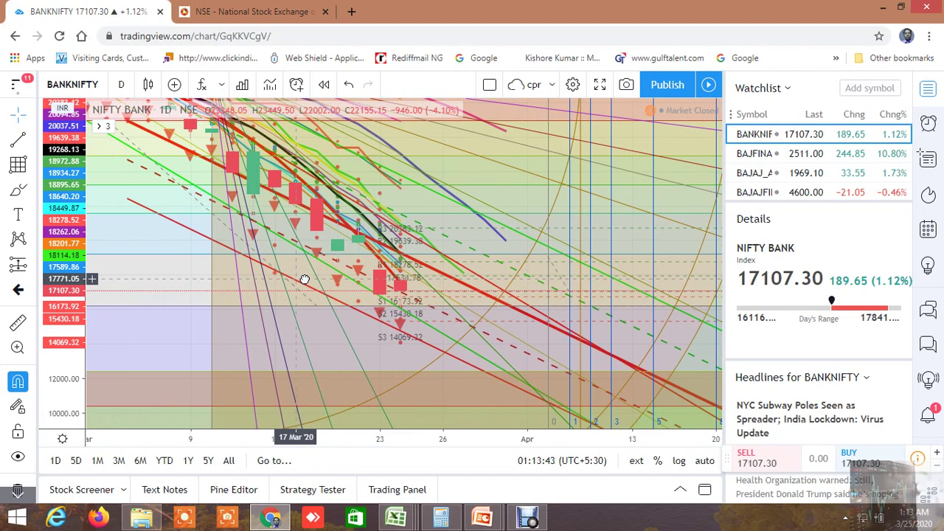
scroll(295, 282, "up", 3)
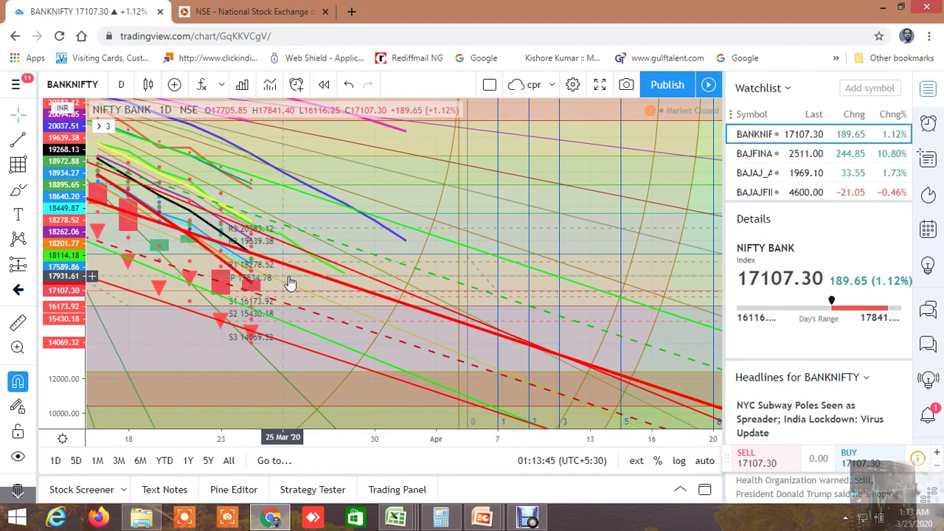
left_click_drag(135, 325, 325, 322)
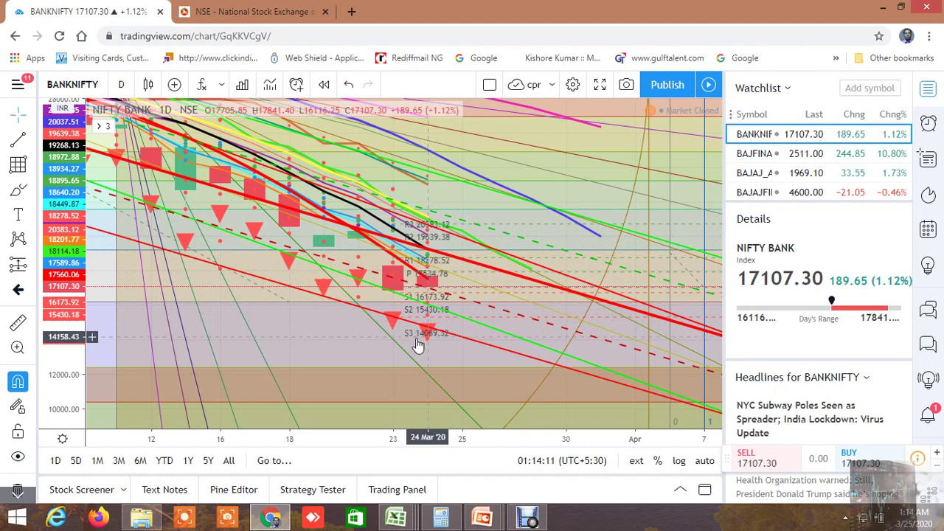
Step: Check the 1.272, 1.414 and 1.618 Fibonacci extension levels below the daily BANKNIFTY candles
scroll(338, 333, "down", 2)
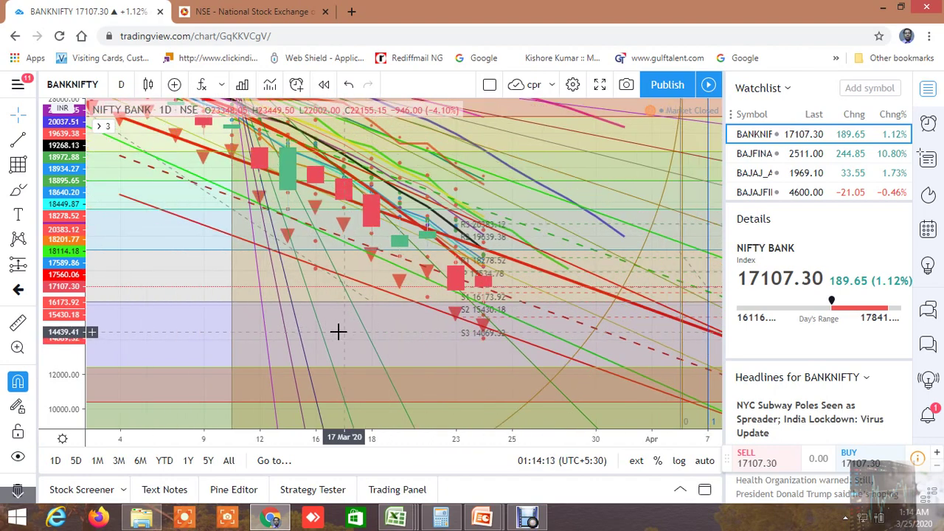
scroll(331, 329, "down", 2)
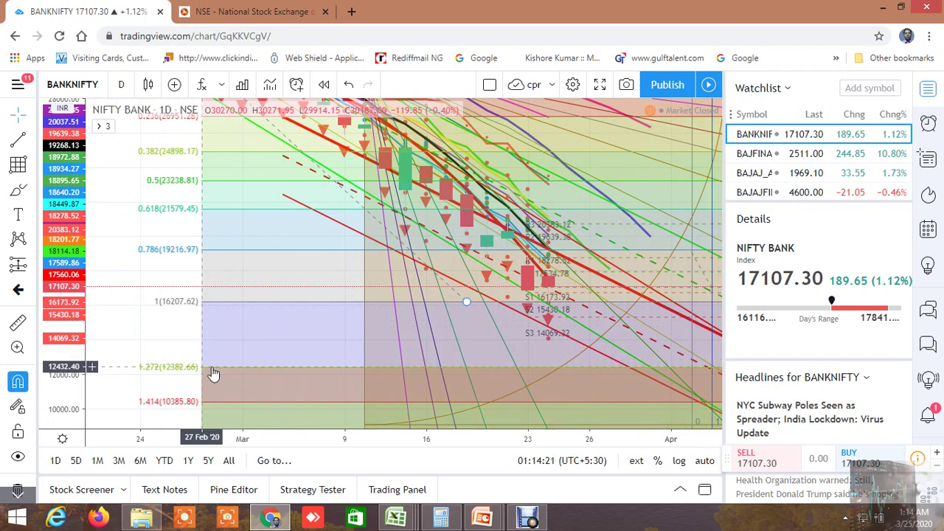
left_click_drag(175, 316, 221, 240)
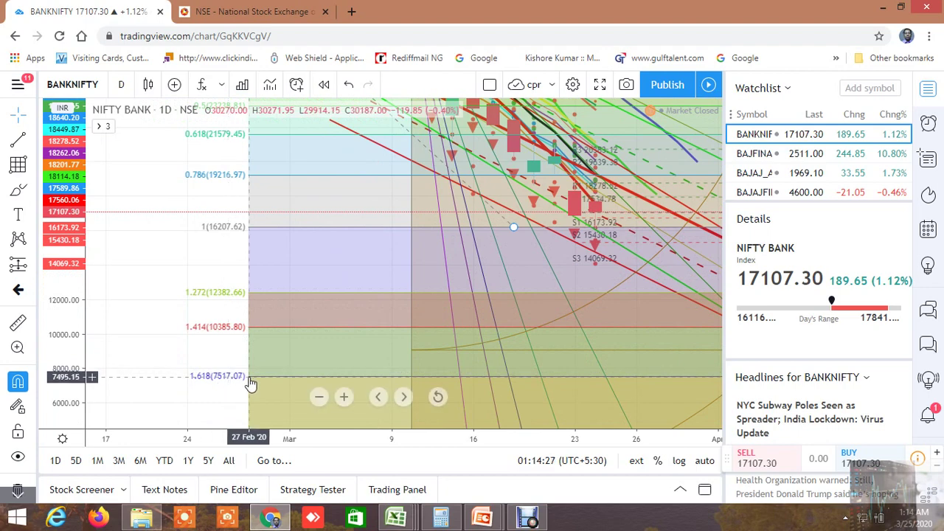
left_click_drag(169, 261, 393, 338)
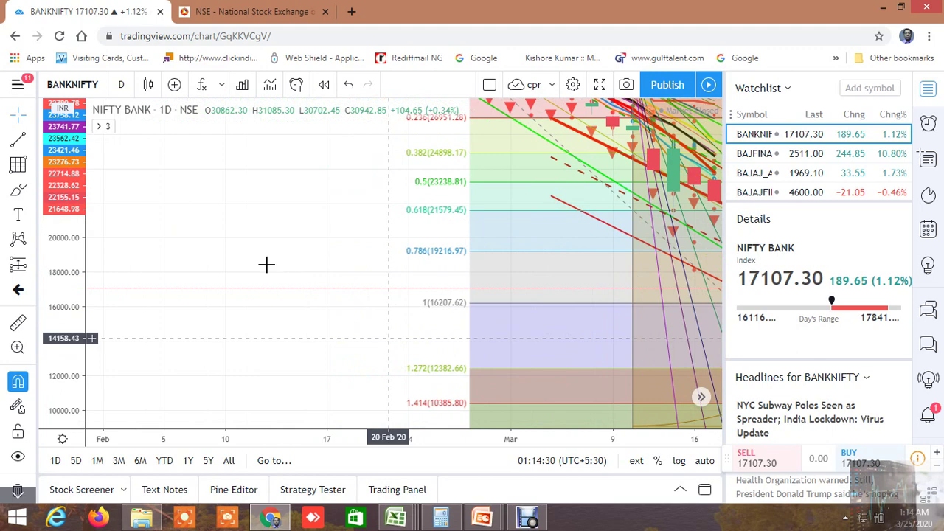
Step: Switch the BANKNIFTY chart to the 1 month interval and examine the long-term average line and Fibonacci levels down to 1.618
left_click(121, 84)
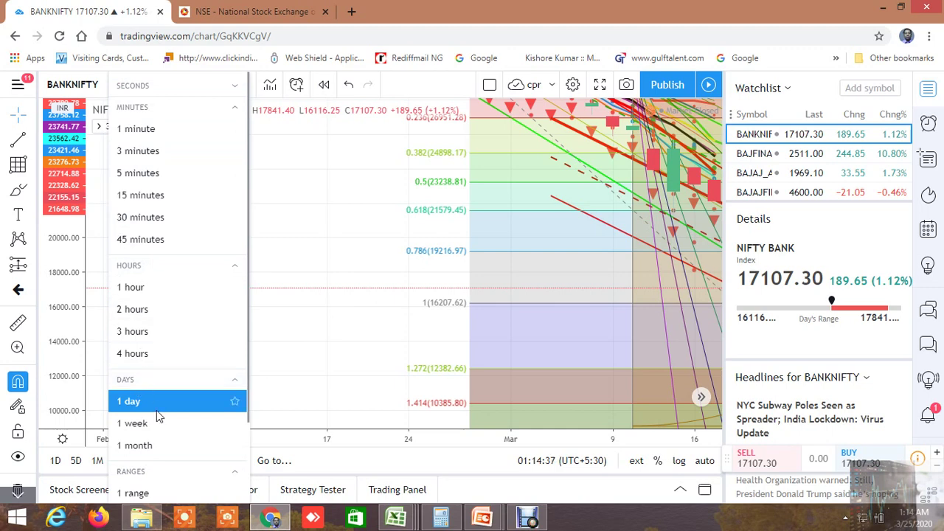
scroll(156, 409, "down", 2)
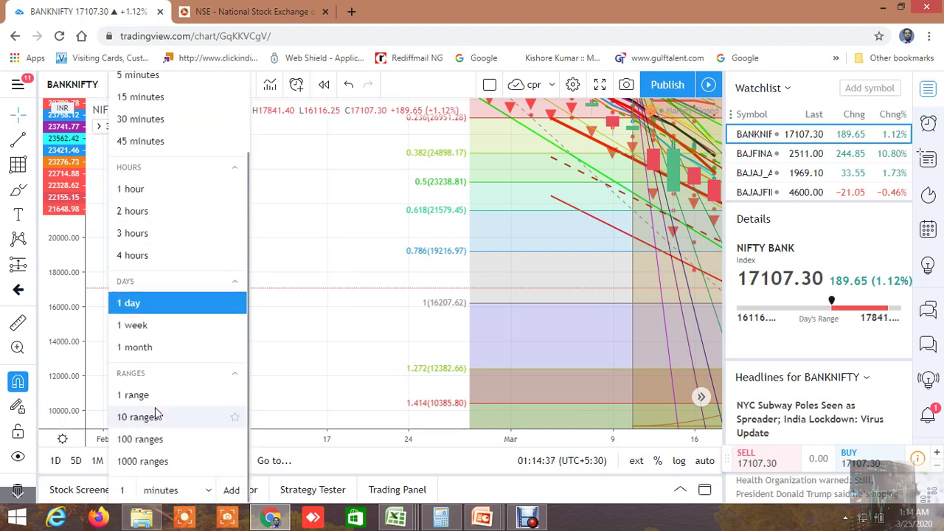
left_click(143, 347)
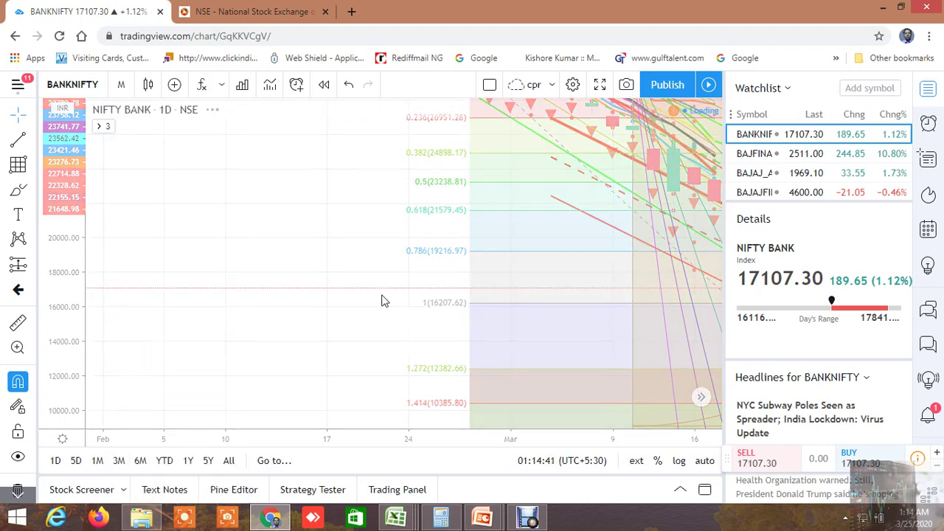
scroll(391, 295, "down", 2)
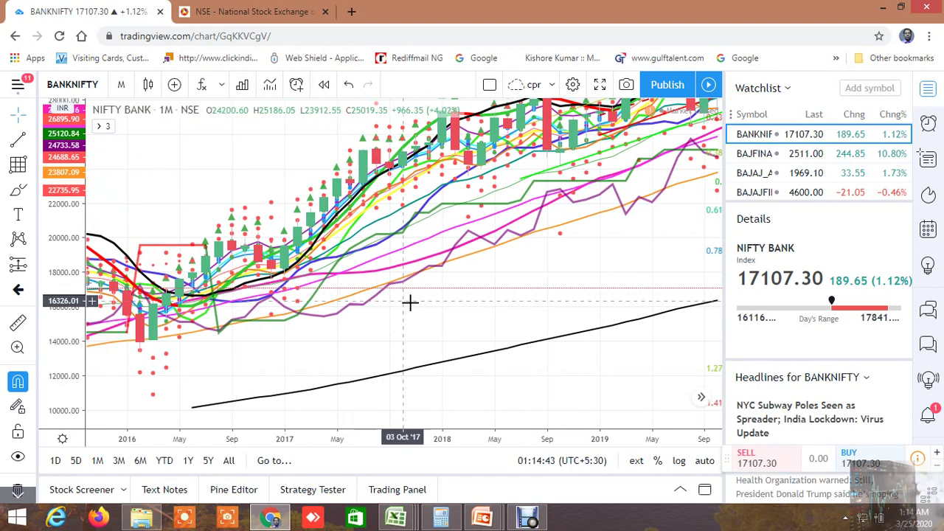
scroll(504, 298, "down", 3)
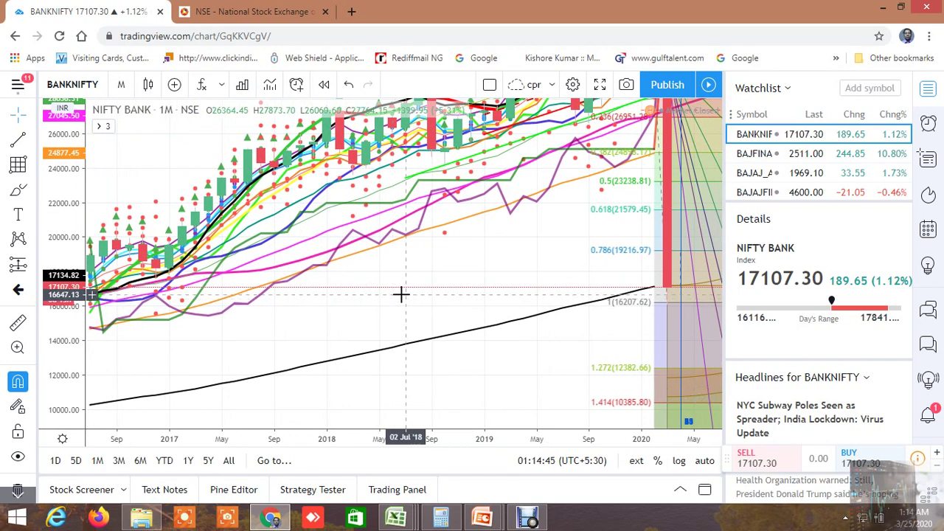
scroll(401, 294, "down", 1)
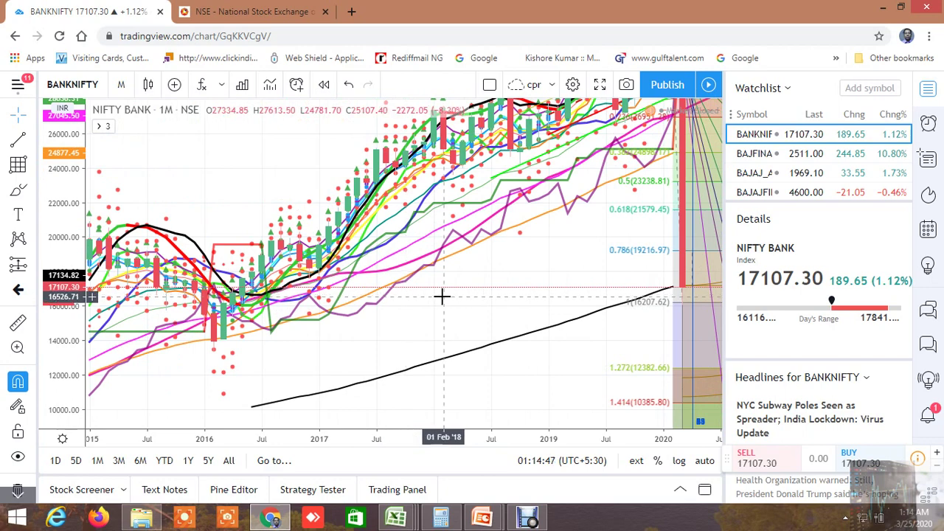
scroll(442, 302, "down", 1)
left_click_drag(511, 325, 554, 260)
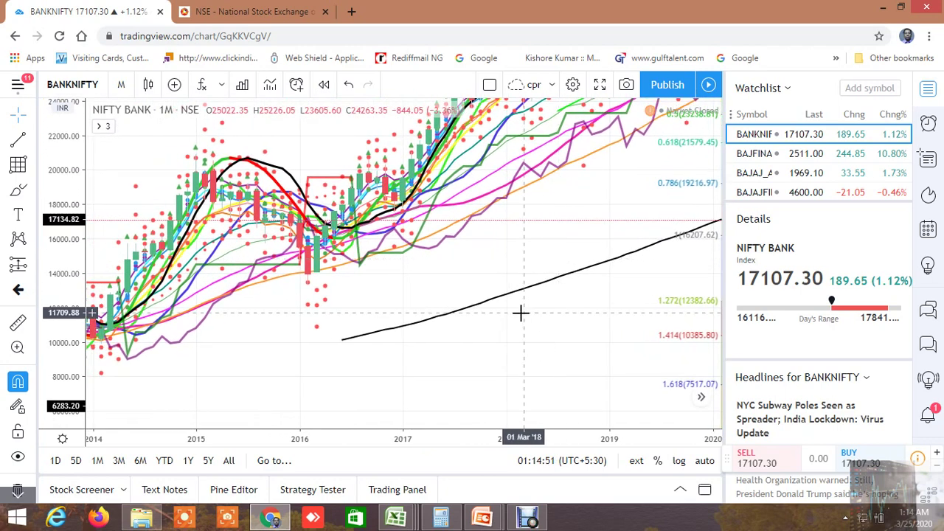
scroll(521, 312, "down", 2)
left_click_drag(570, 342, 480, 309)
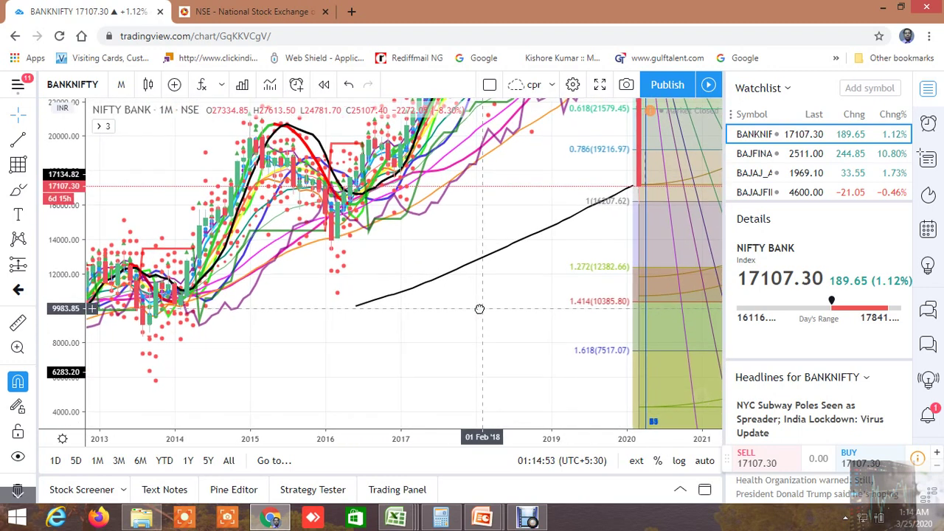
Step: Switch to the BUY LEVEL AND SELL LEVEL CUM SCREENER workbook in Excel and review the Fibonacci buy entry and R1 to R9 levels for BANKNIFTY and NIFTY
mouse_move(415, 521)
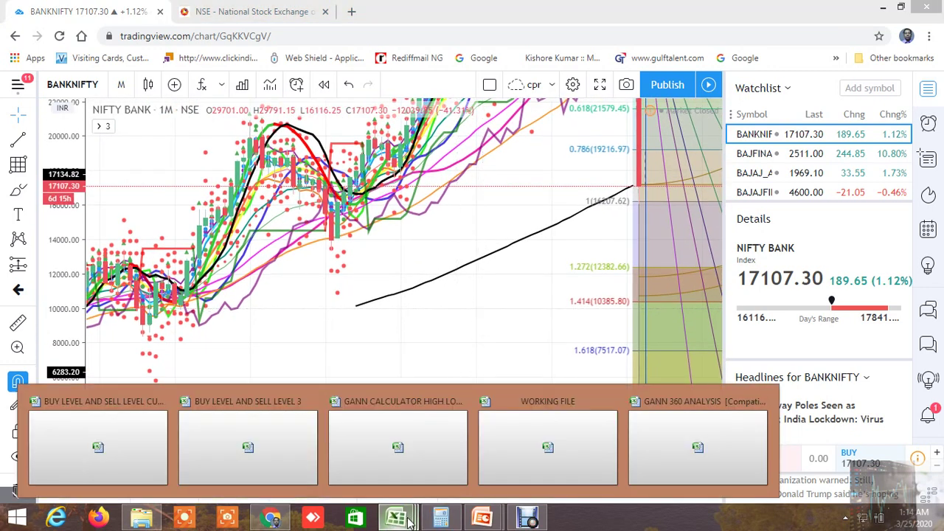
left_click(137, 436)
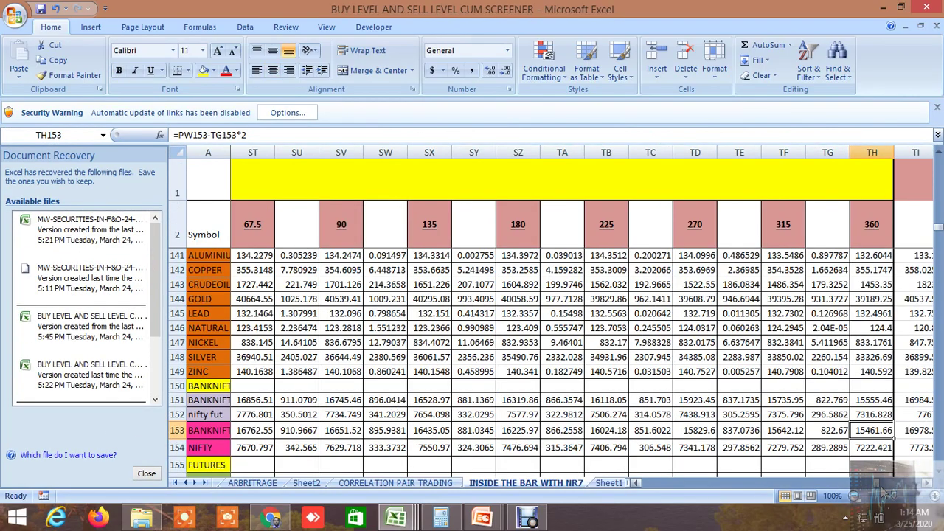
left_click_drag(877, 483, 832, 513)
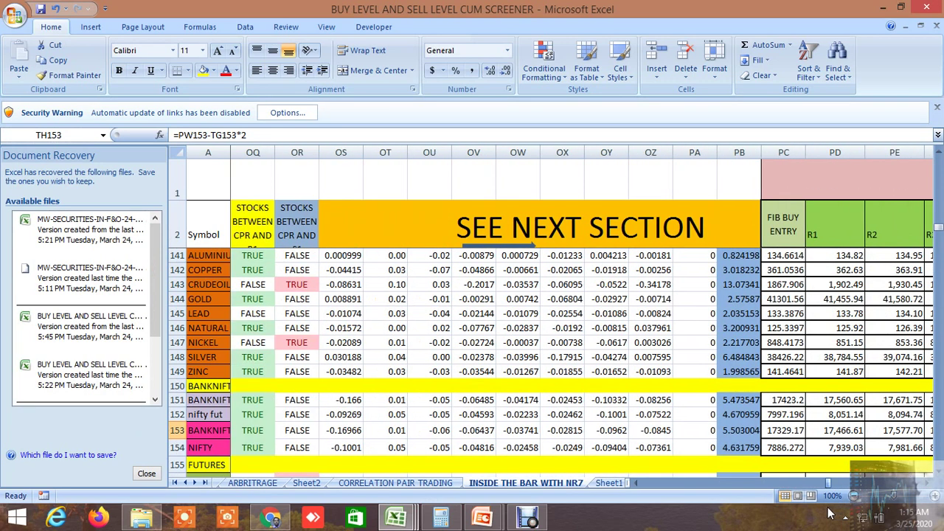
scroll(730, 437, "down", 1)
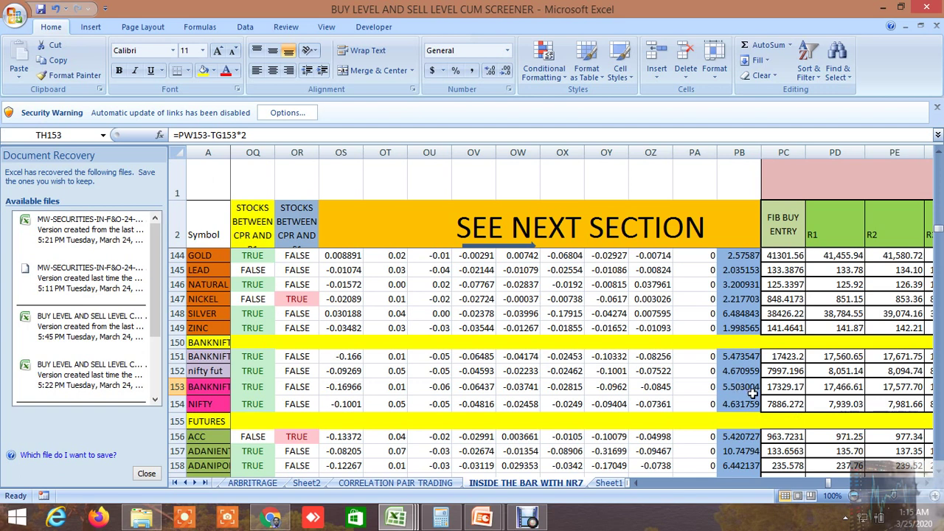
left_click(927, 483)
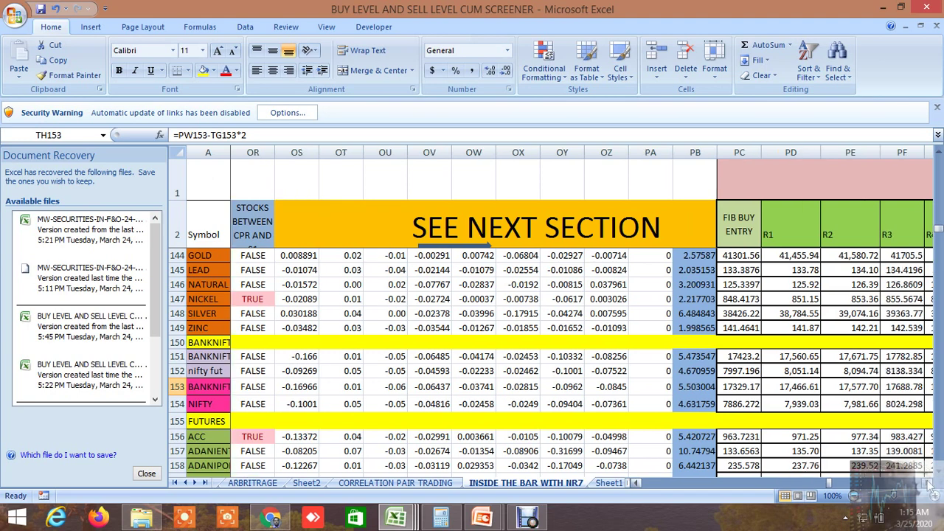
left_click(927, 483)
left_click(927, 483)
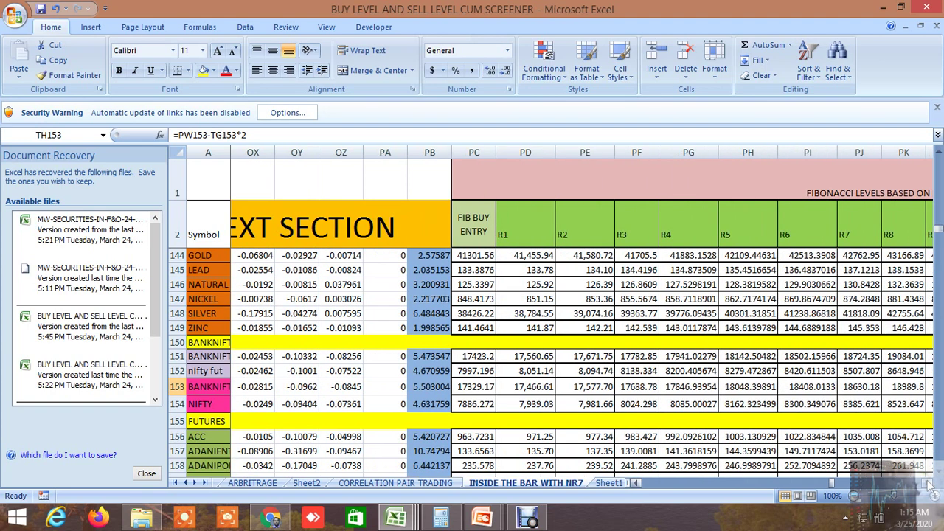
left_click(927, 483)
left_click(928, 482)
left_click(928, 483)
left_click(927, 483)
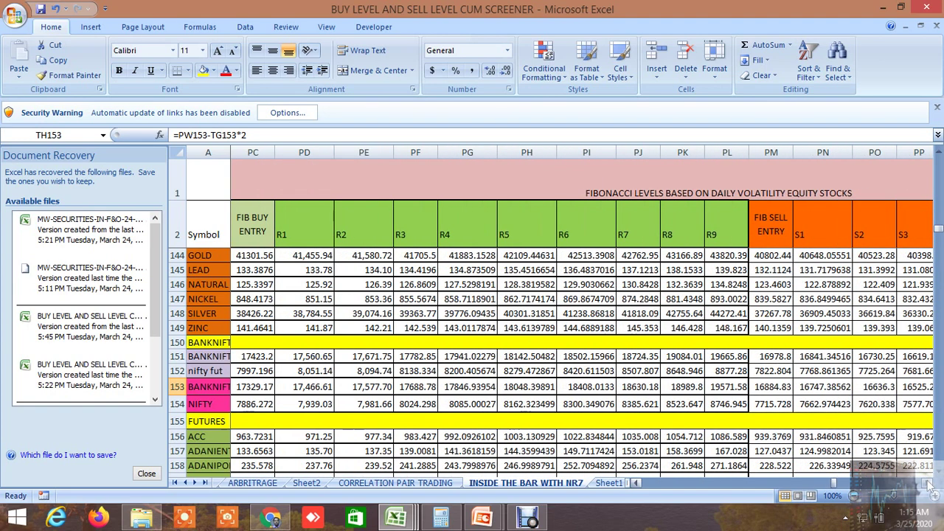
Step: Review the Fibonacci sell levels S1 to S9 and inspect the range formulas in PX154 for NIFTY and PX153 for BANKNIFTY
left_click(928, 483)
left_click(927, 483)
left_click(927, 483)
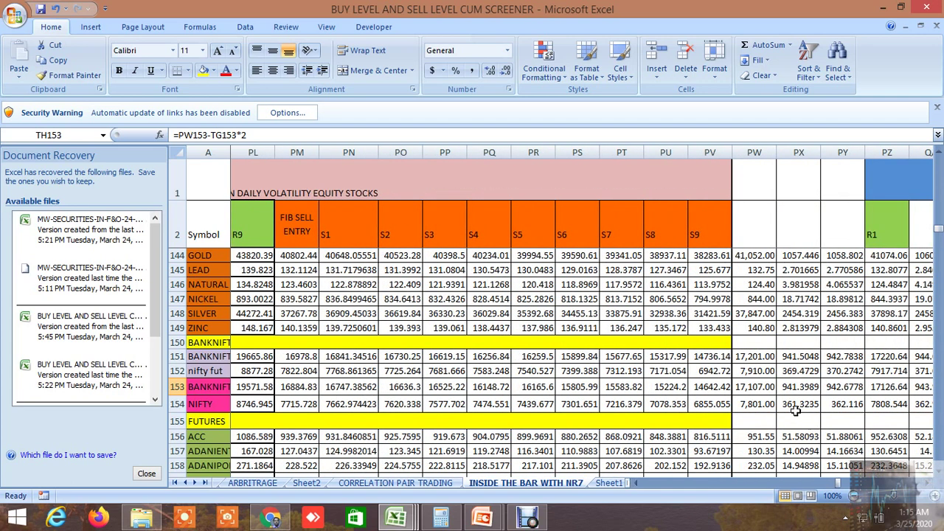
left_click(795, 408)
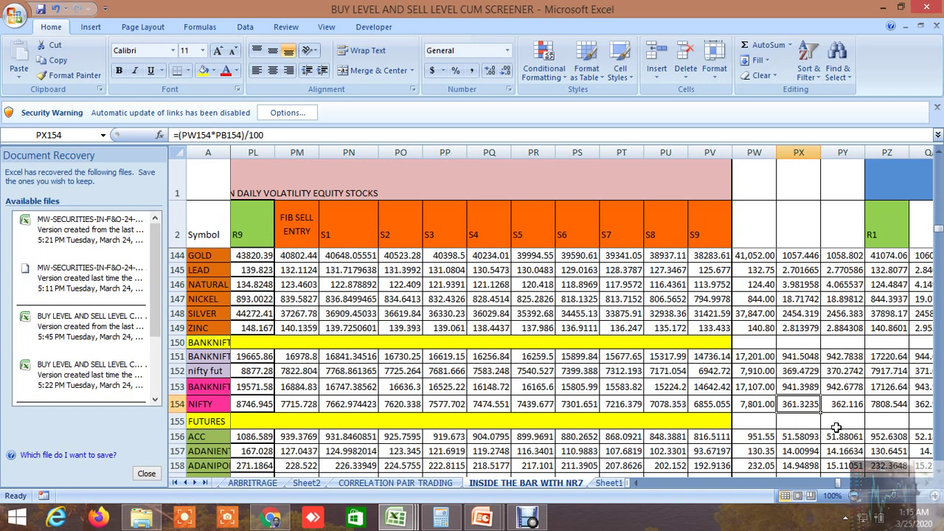
left_click(799, 390)
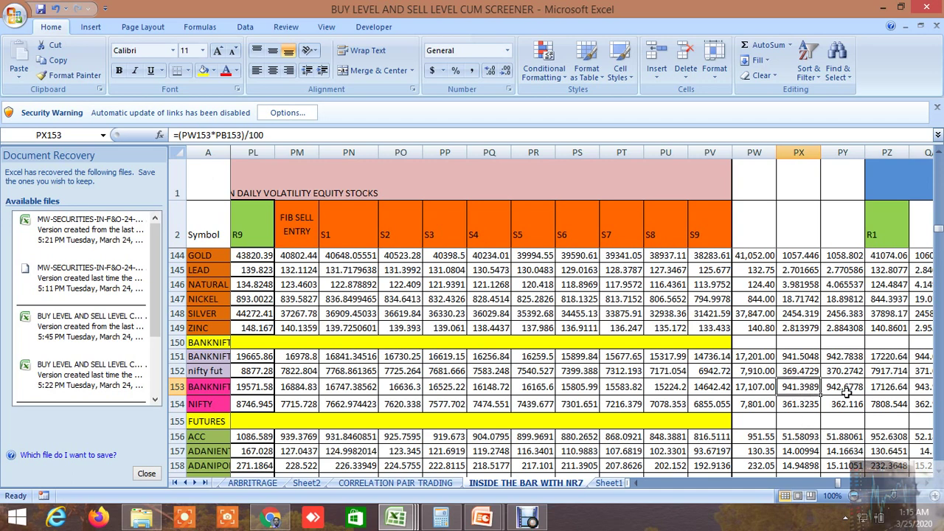
Step: Return to the TradingView BANKNIFTY monthly chart and trace the long-term candles and moving averages back to the 2009 low
left_click(280, 516)
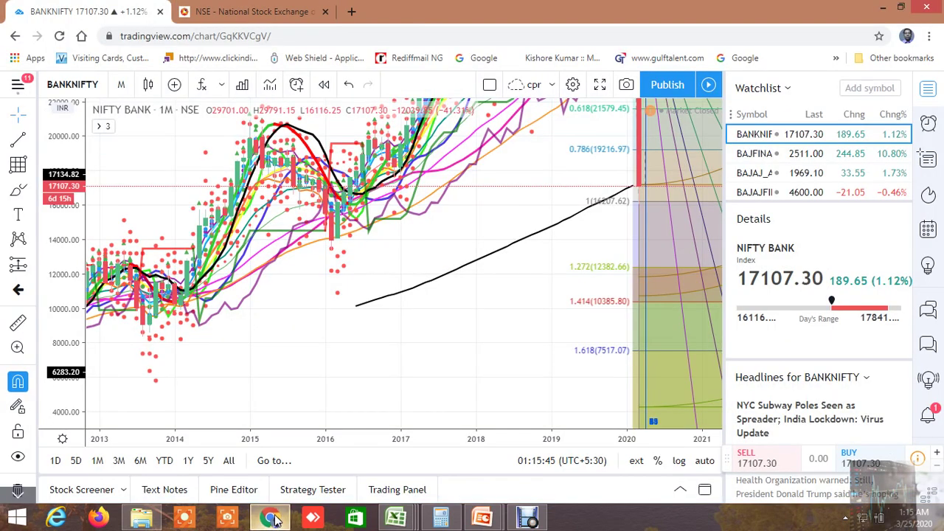
left_click_drag(347, 288, 344, 359)
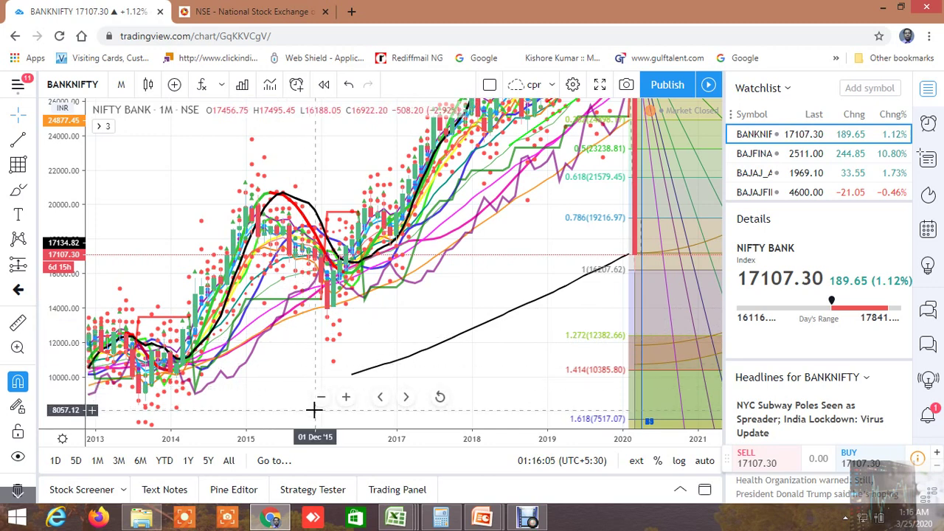
scroll(365, 324, "down", 1)
scroll(365, 321, "down", 1)
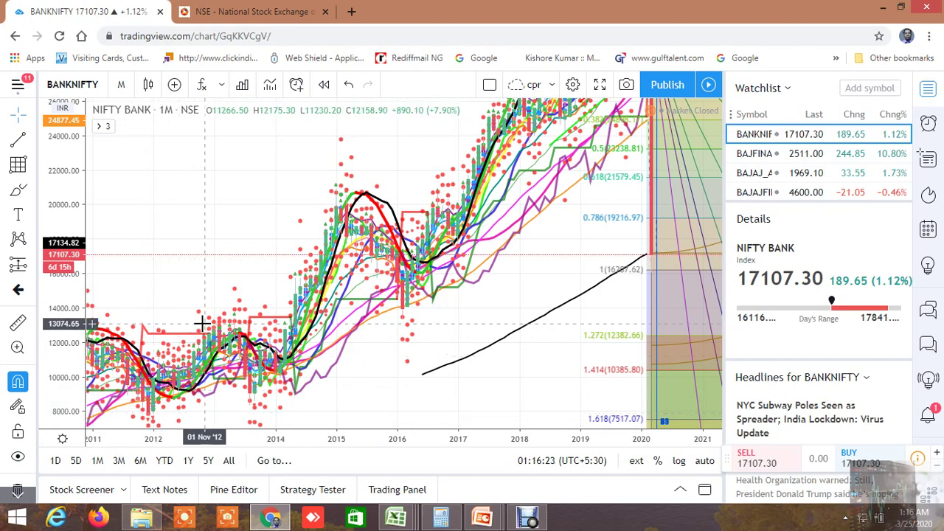
left_click_drag(204, 365, 348, 247)
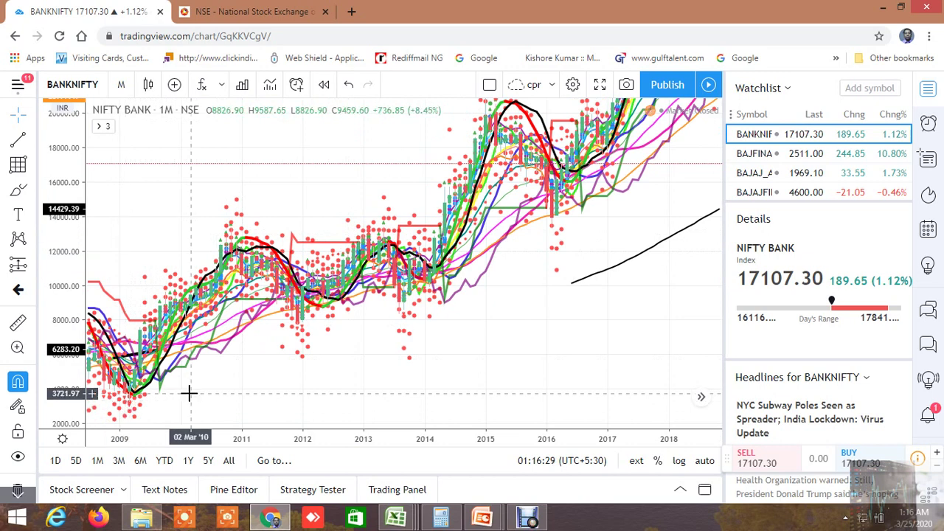
left_click_drag(189, 391, 327, 357)
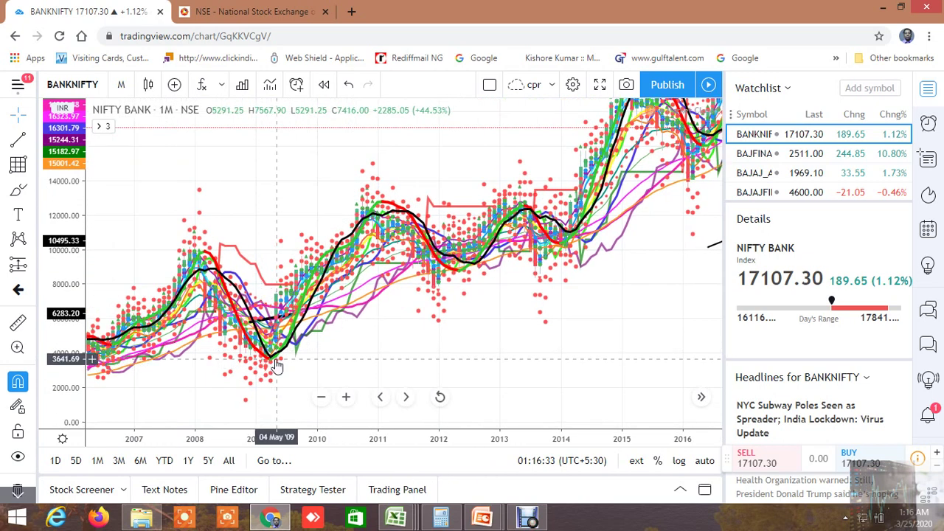
Step: Examine the 2015 to 2020 monthly BANKNIFTY candles against the long-term black line and the Fibonacci levels from 0.236 to 1.618
left_click_drag(543, 313, 401, 407)
left_click_drag(549, 302, 421, 375)
left_click_drag(477, 332, 436, 356)
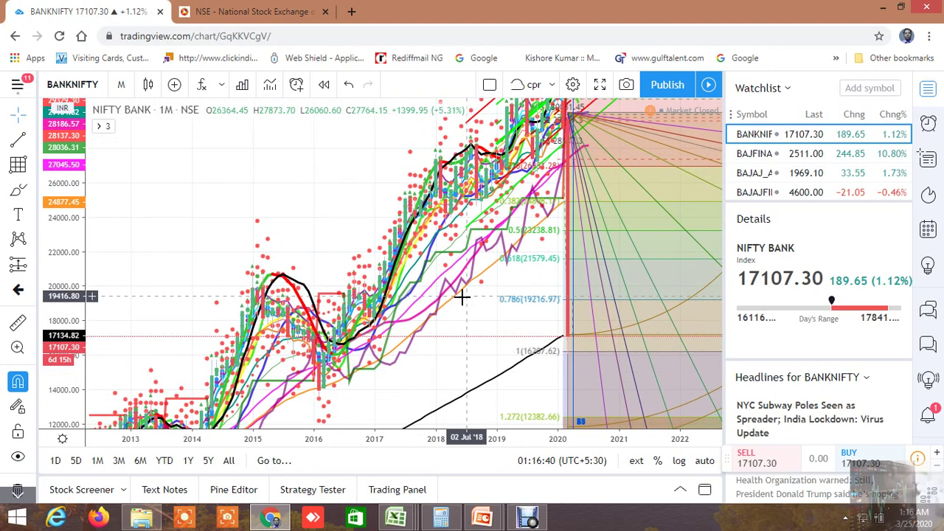
left_click_drag(463, 298, 564, 212)
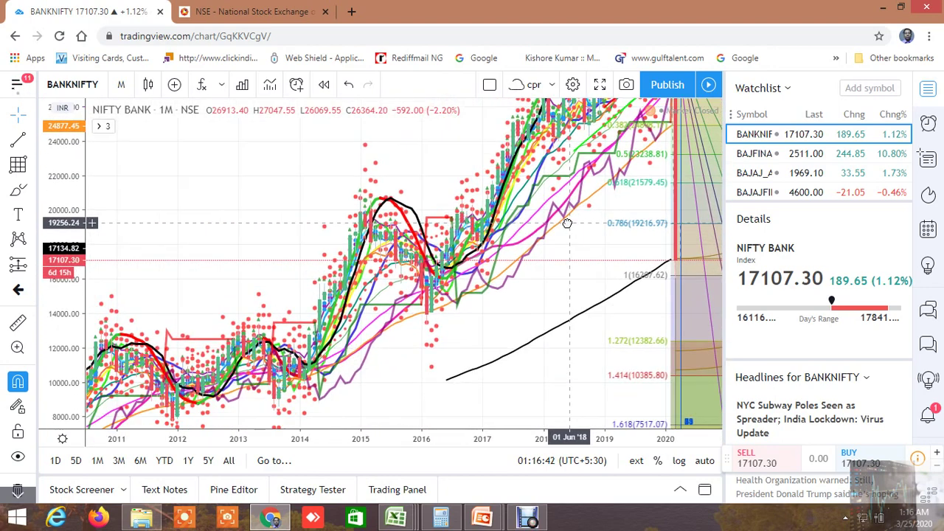
left_click_drag(410, 295, 351, 341)
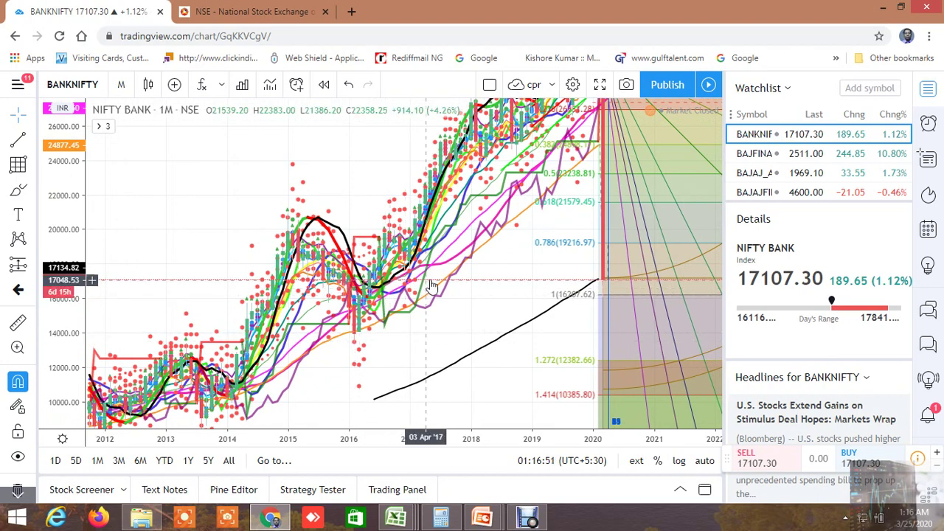
left_click_drag(480, 270, 455, 307)
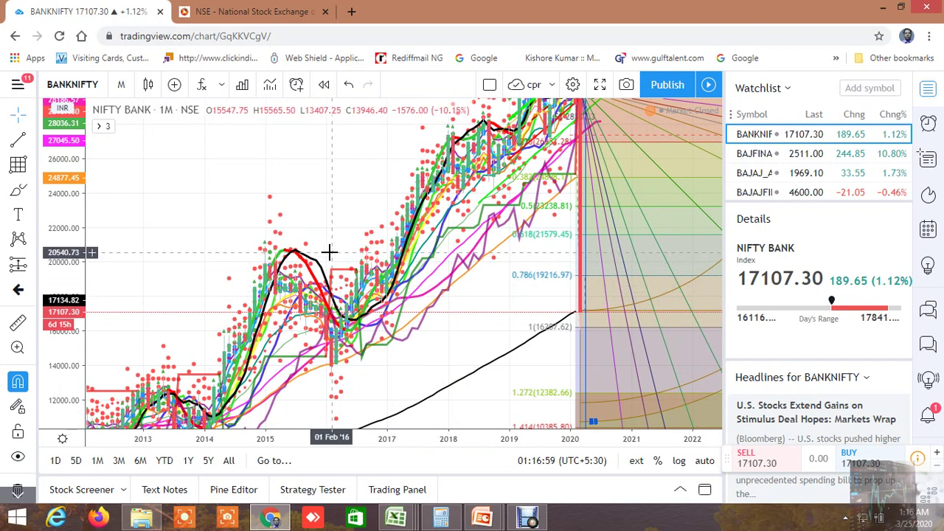
Step: Switch to the NSE option chain page and review the BANKNIFTY call and put open interest across all strikes for the 26MAR2020 expiry
left_click(248, 17)
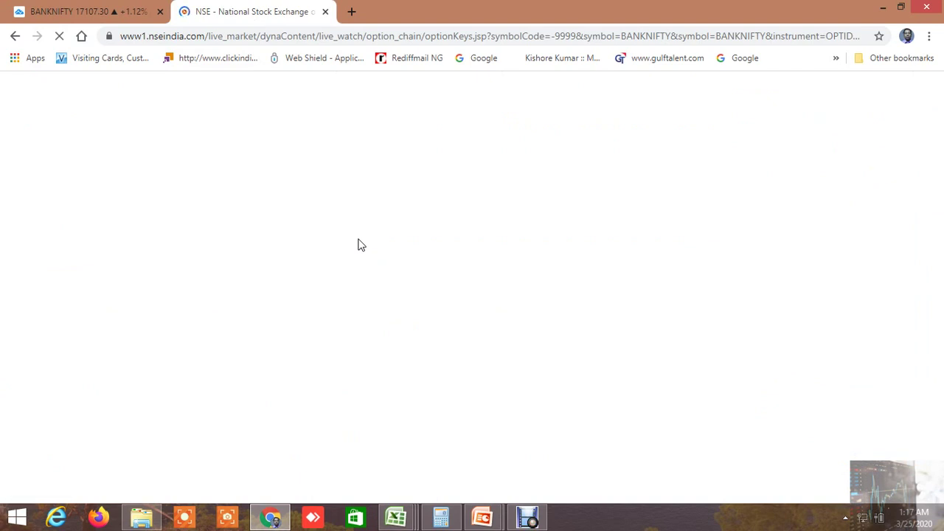
left_click(528, 516)
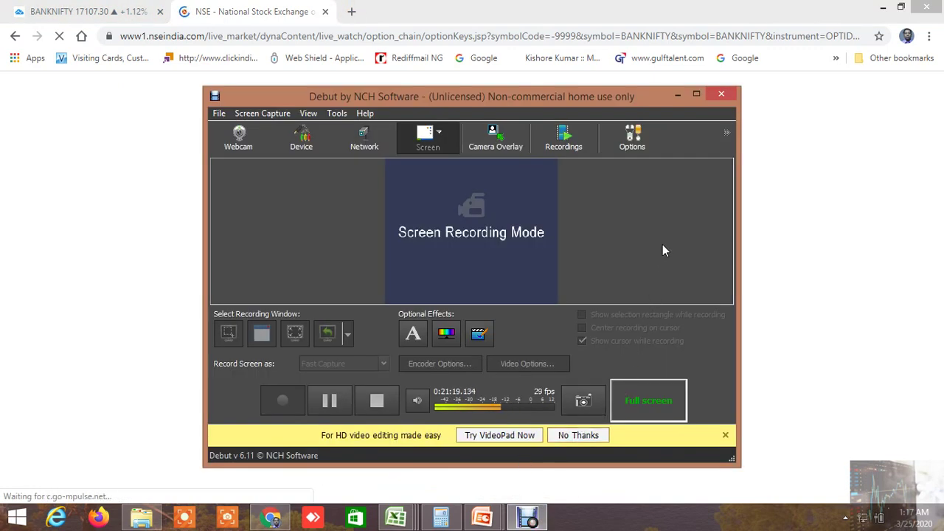
left_click(678, 96)
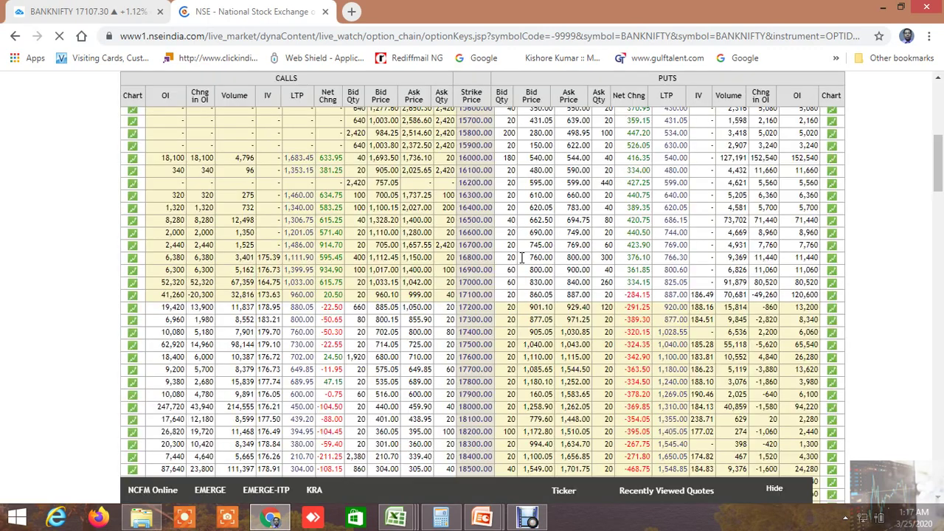
scroll(530, 273, "up", 1)
scroll(536, 273, "down", 14)
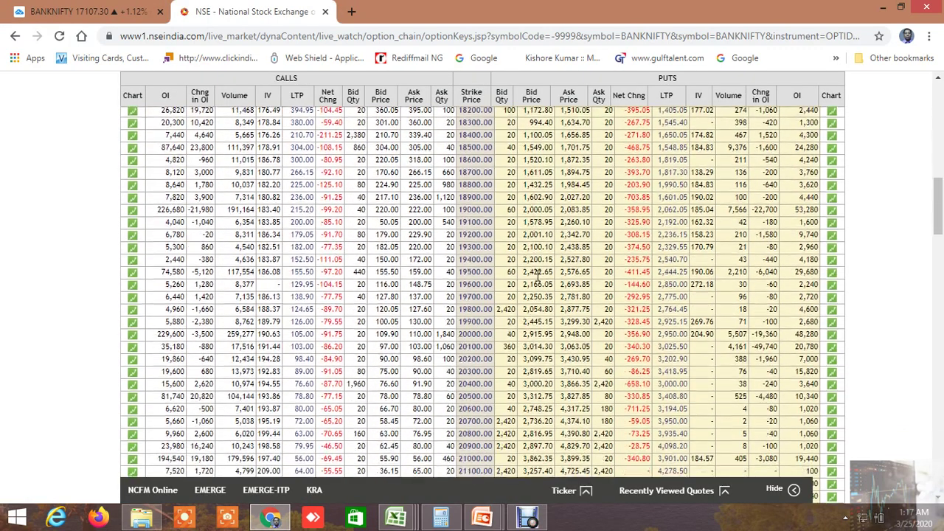
scroll(550, 295, "down", 13)
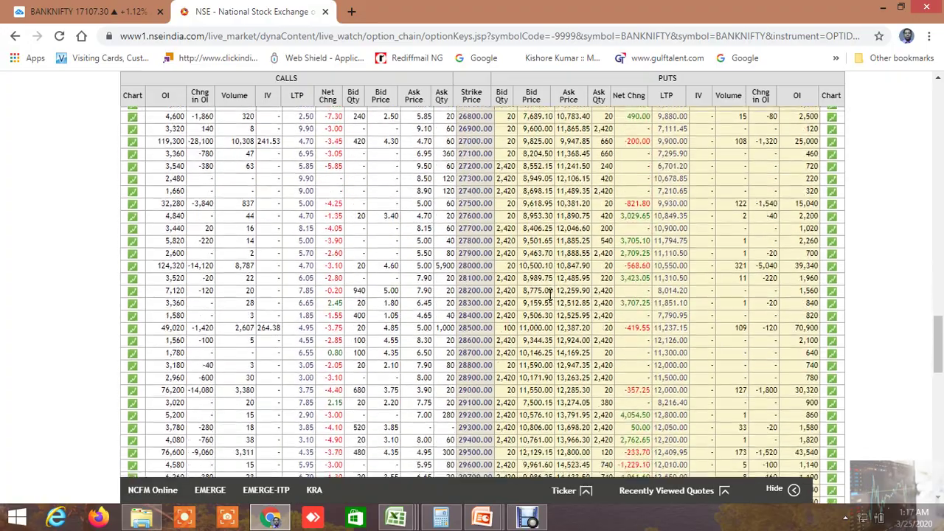
scroll(550, 294, "down", 1)
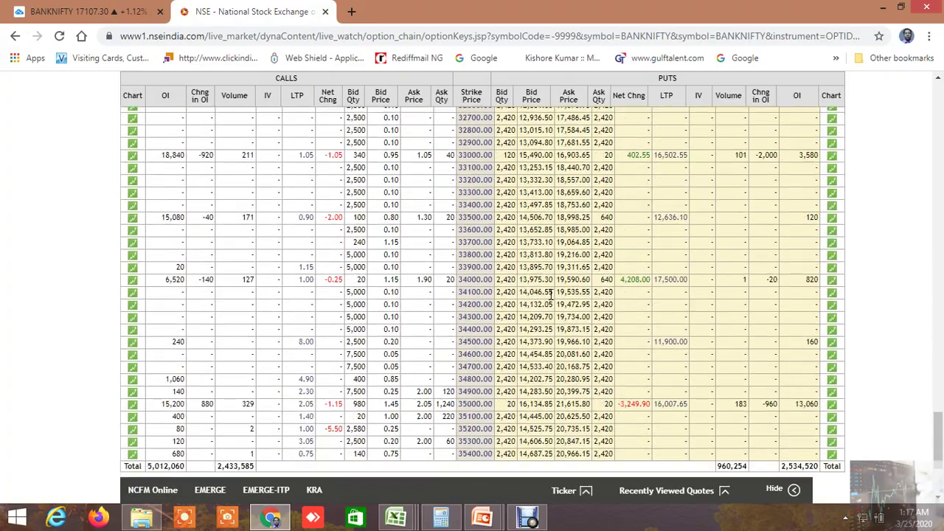
scroll(532, 287, "up", 20)
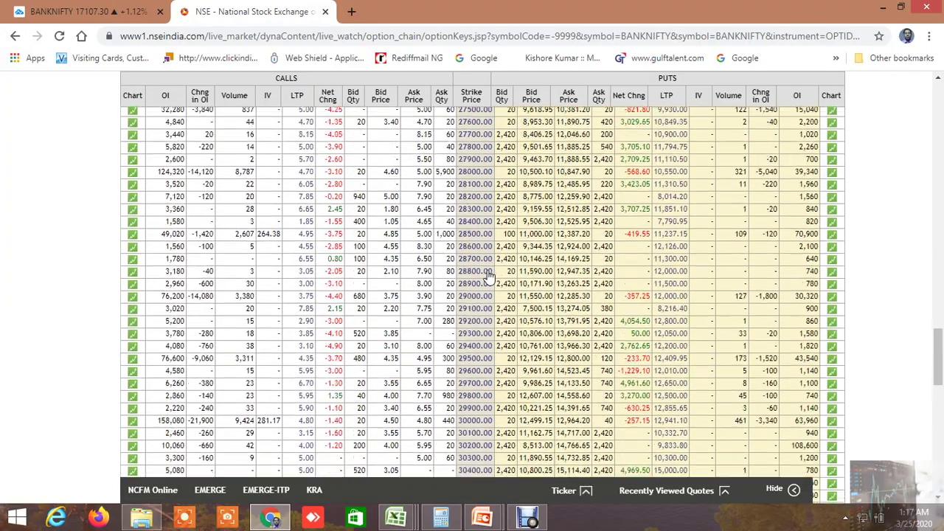
scroll(487, 275, "up", 7)
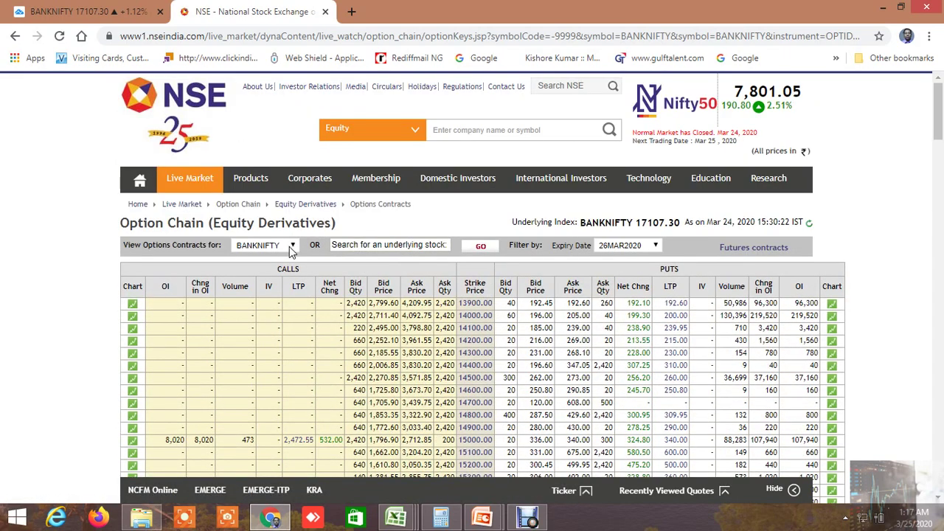
Step: Set the option chain's index to NIFTY and review its call and put open interest across the strikes
left_click(289, 247)
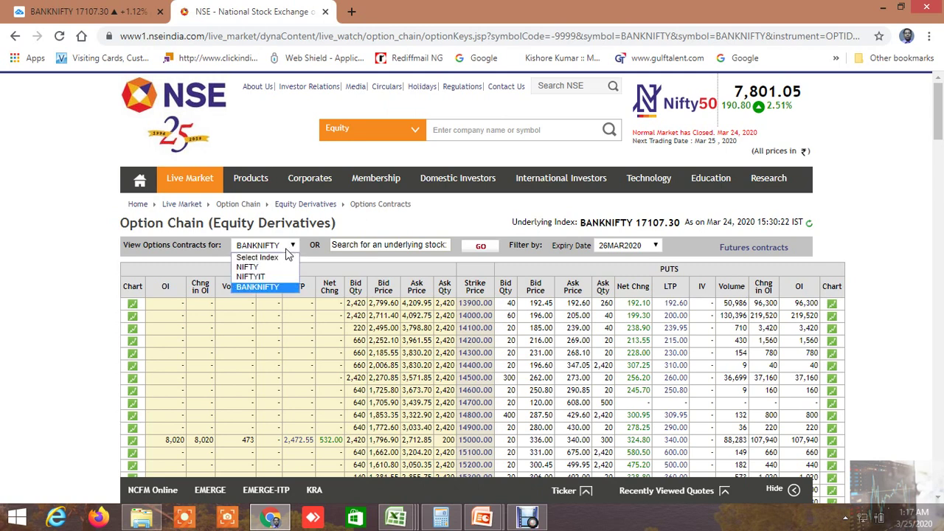
left_click(264, 268)
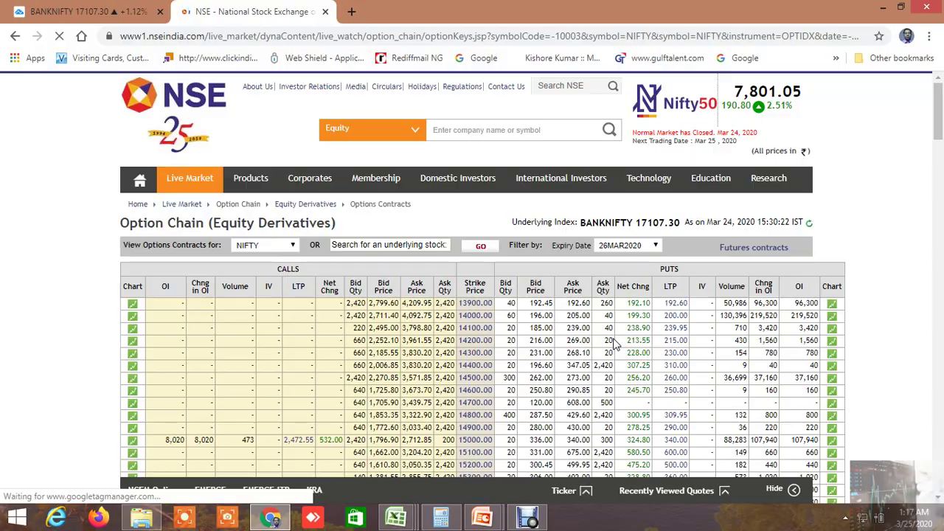
scroll(616, 343, "down", 10)
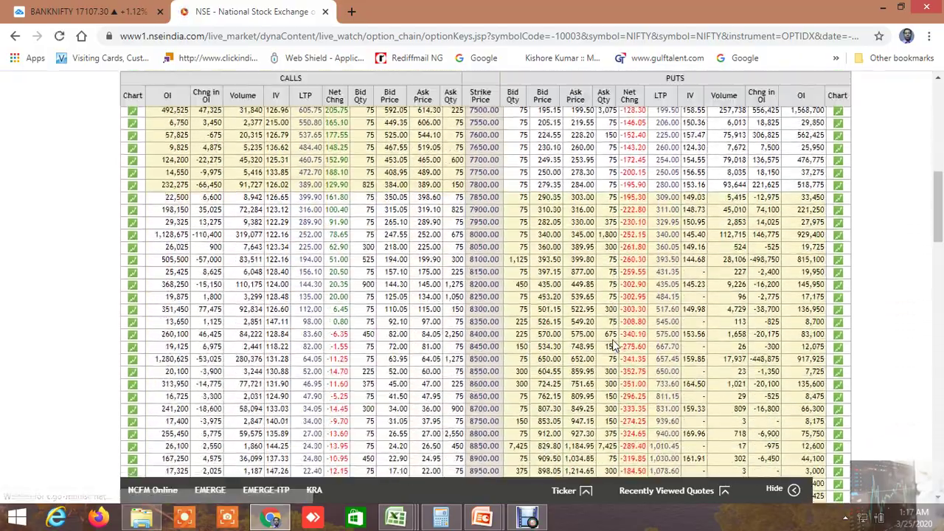
scroll(615, 346, "down", 20)
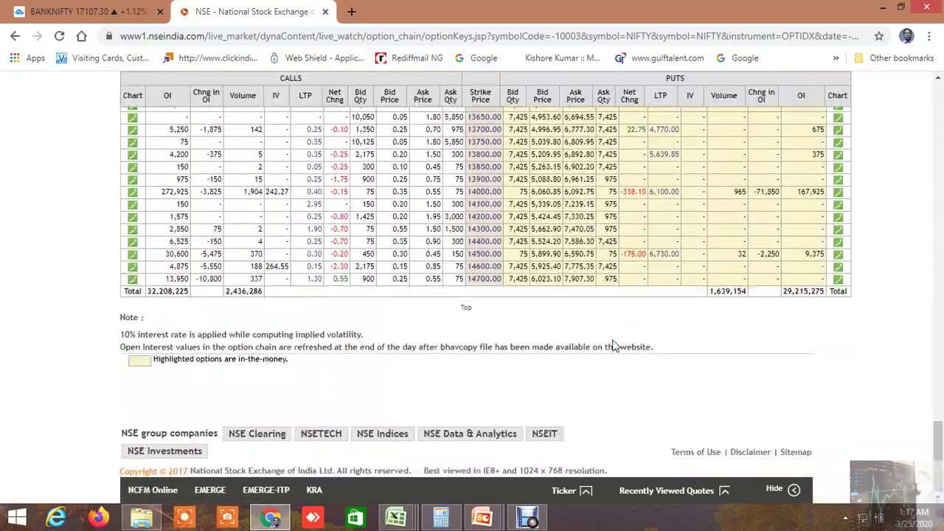
scroll(614, 345, "up", 20)
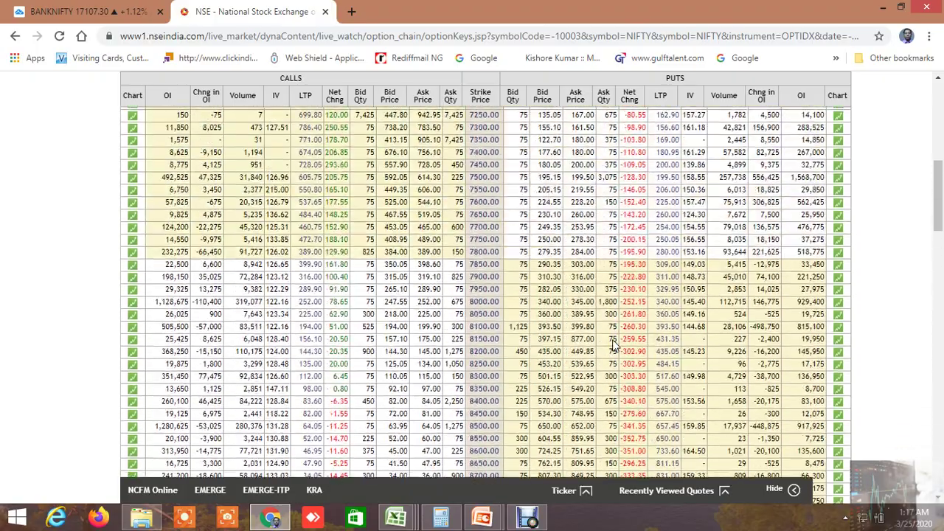
scroll(614, 346, "up", 10)
scroll(615, 346, "down", 8)
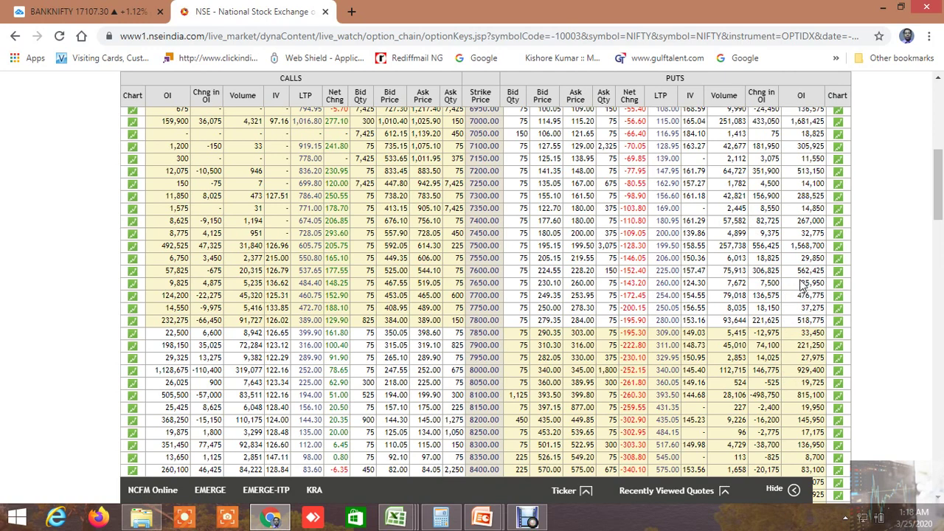
Step: Examine the NIFTY call and put open interest and its changes for strikes around 7300 to 8700
scroll(796, 292, "down", 2)
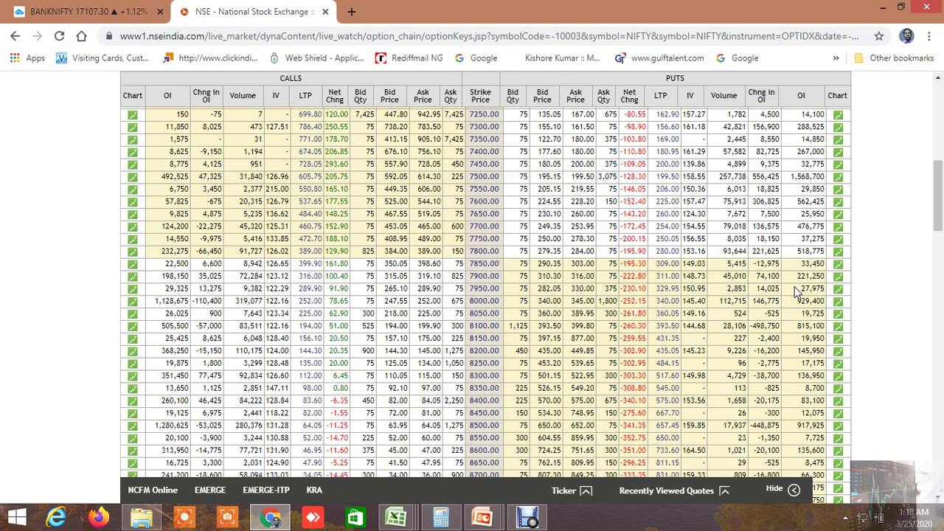
right_click(795, 290)
left_click(918, 236)
scroll(584, 297, "down", 2)
scroll(584, 297, "up", 1)
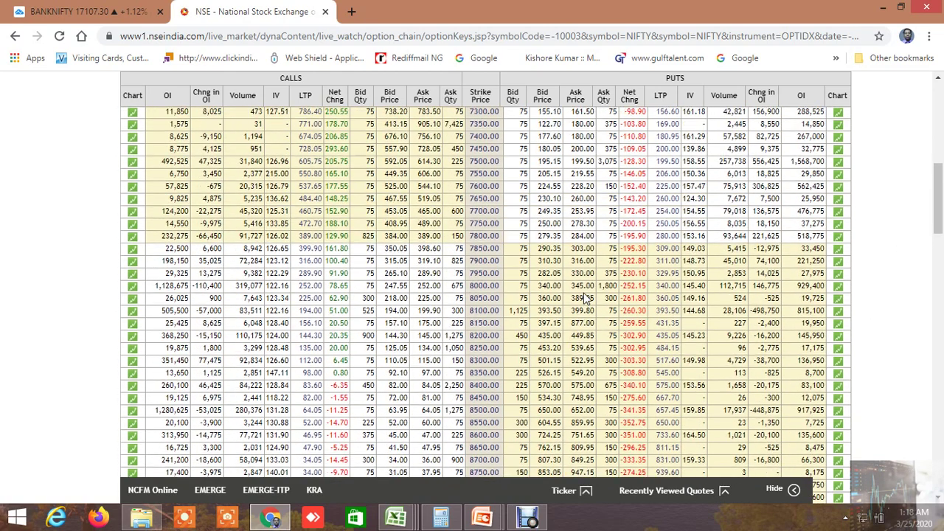
Step: Compare the NIFTY call and put open interest and changes for strikes around 7250 to 8850
scroll(586, 298, "up", 2)
scroll(584, 297, "down", 2)
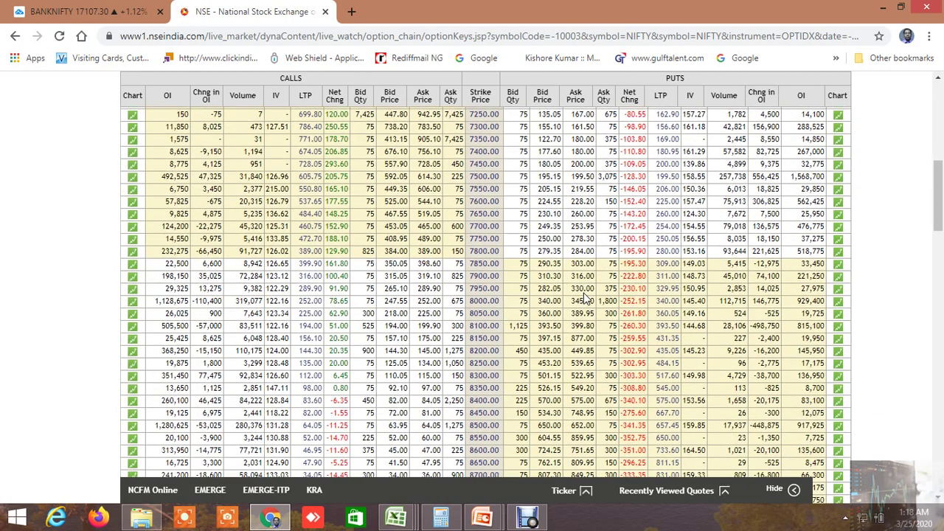
scroll(585, 297, "down", 2)
scroll(584, 296, "up", 2)
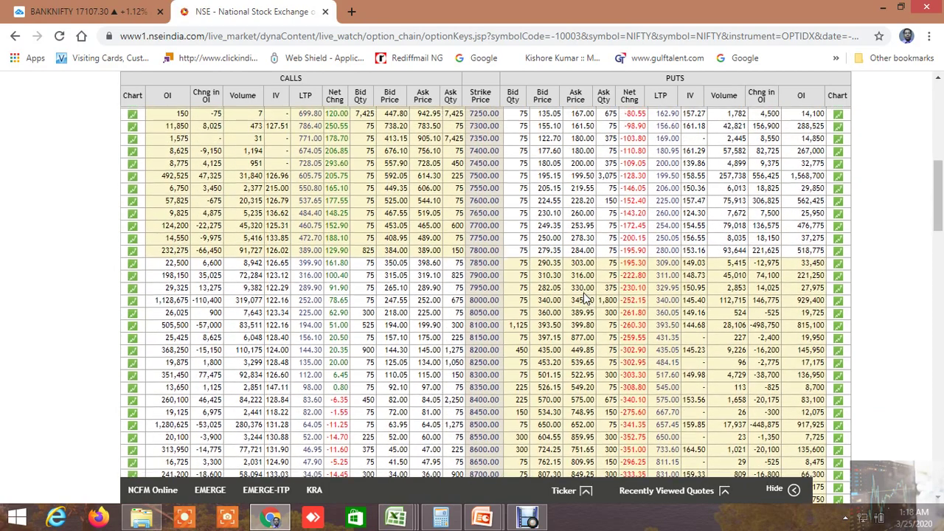
scroll(595, 289, "down", 2)
scroll(596, 291, "up", 4)
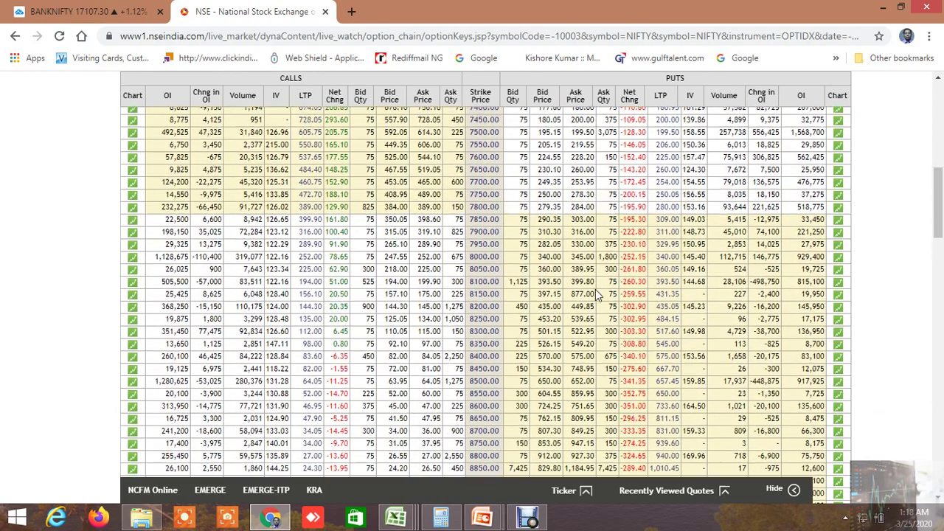
Step: Set the option chain's index to BANKNIFTY and review the total call and put open interest at the table's end
scroll(599, 295, "up", 6)
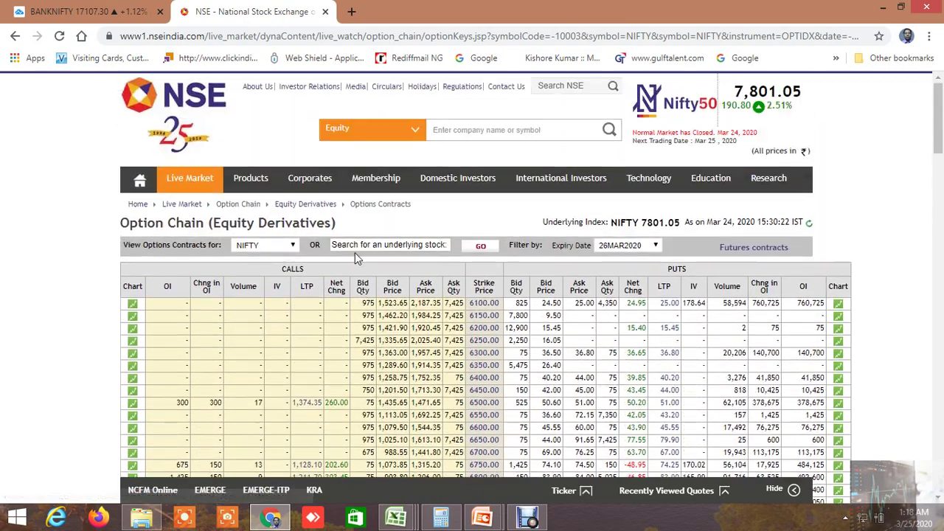
left_click(288, 245)
left_click(257, 286)
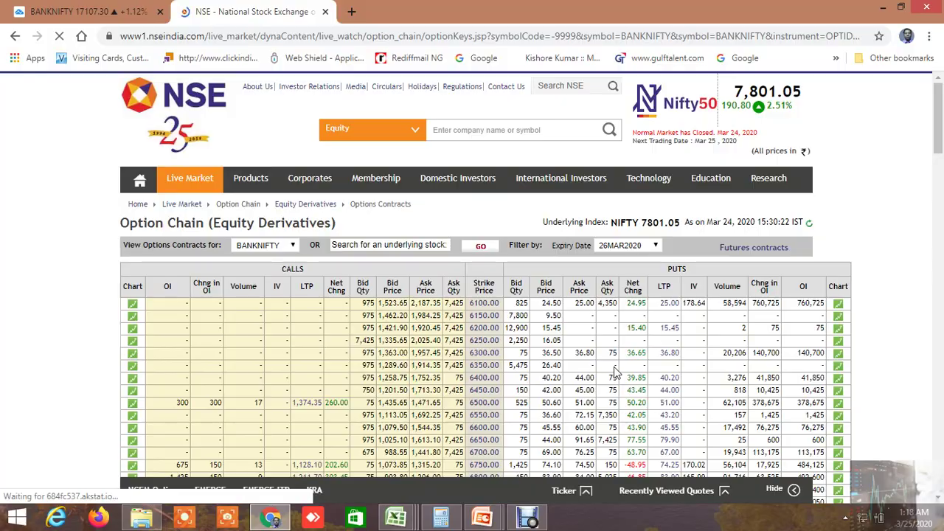
scroll(618, 374, "down", 20)
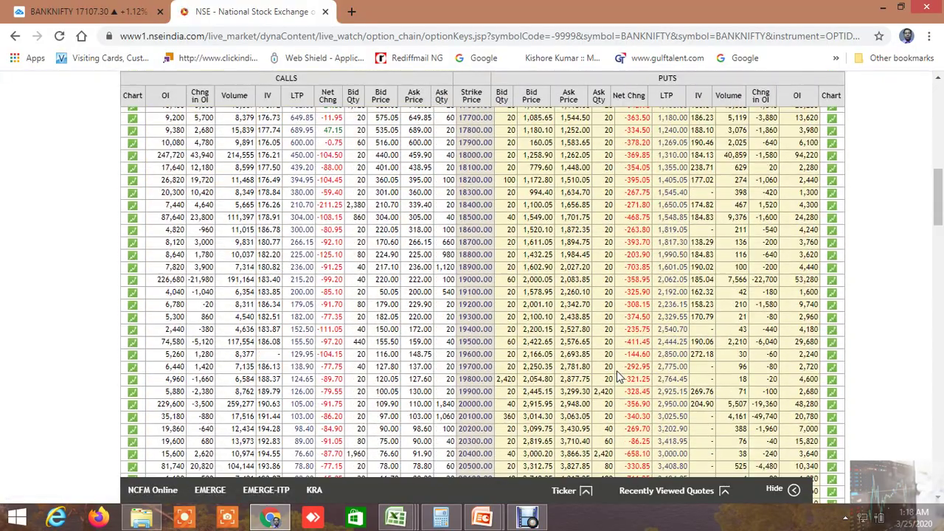
scroll(618, 374, "down", 15)
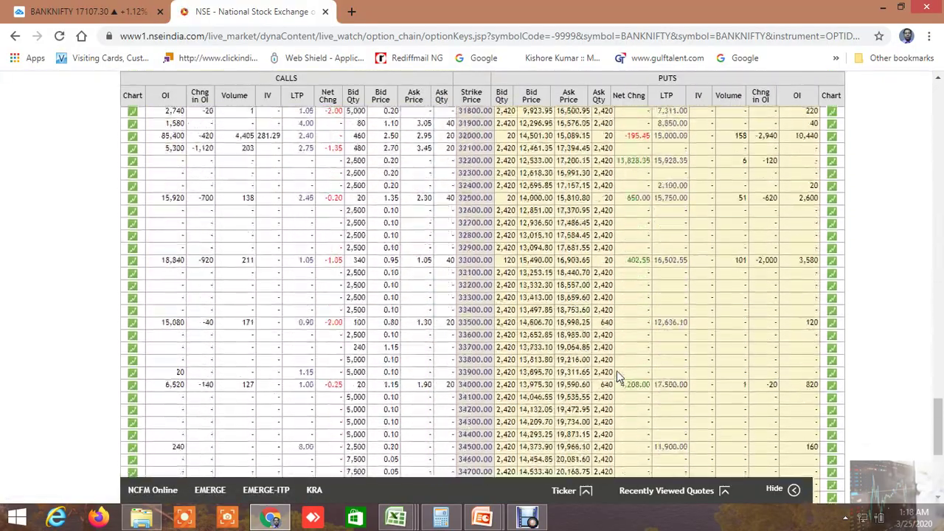
scroll(618, 376, "up", 1)
scroll(617, 376, "up", 1)
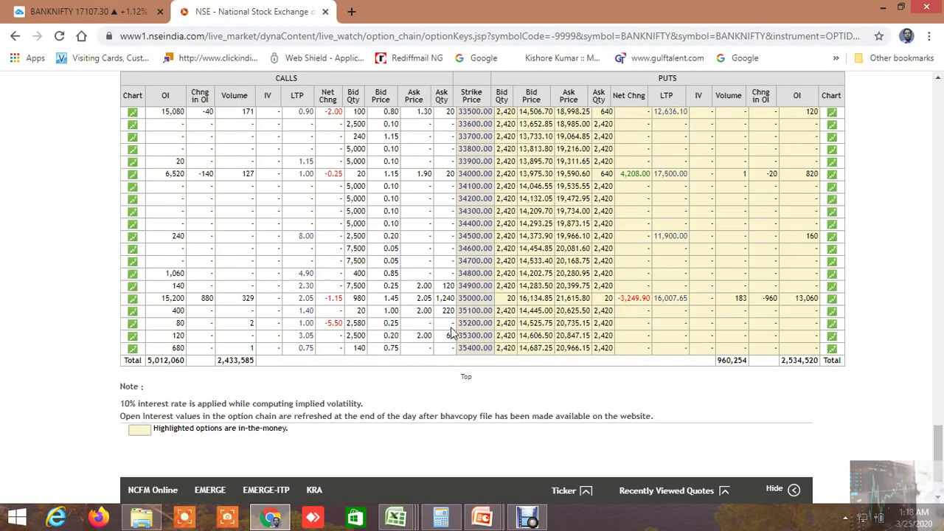
Step: Examine the BANKNIFTY call and put open interest for strikes around 15700 to 19700
scroll(453, 332, "up", 15)
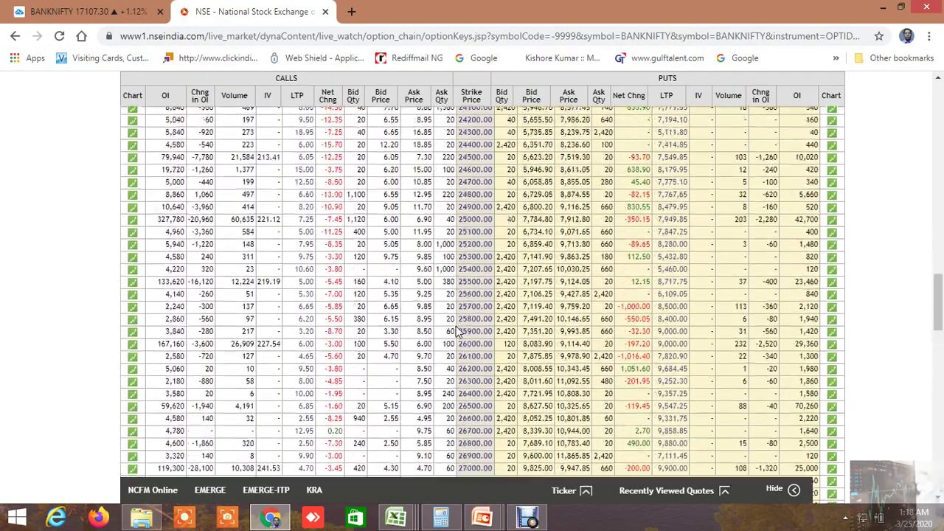
scroll(456, 332, "up", 15)
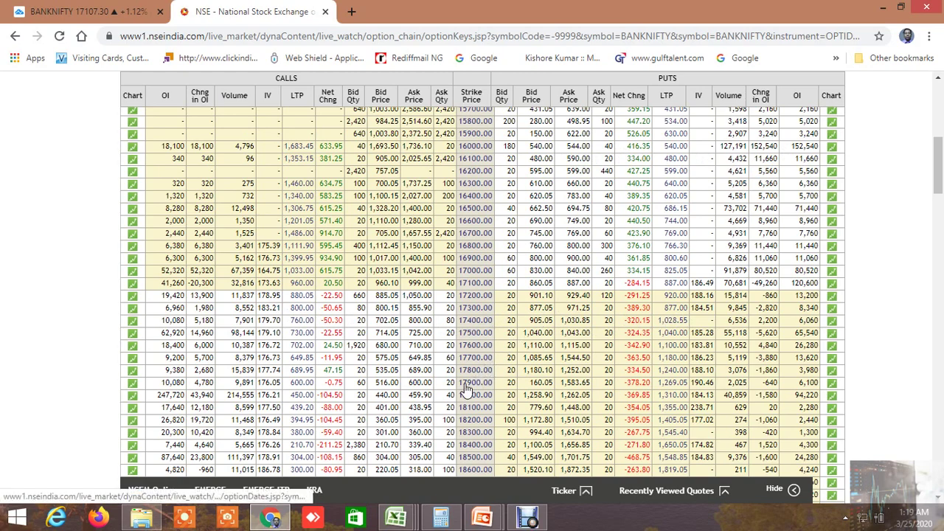
scroll(466, 389, "down", 1)
scroll(466, 388, "up", 1)
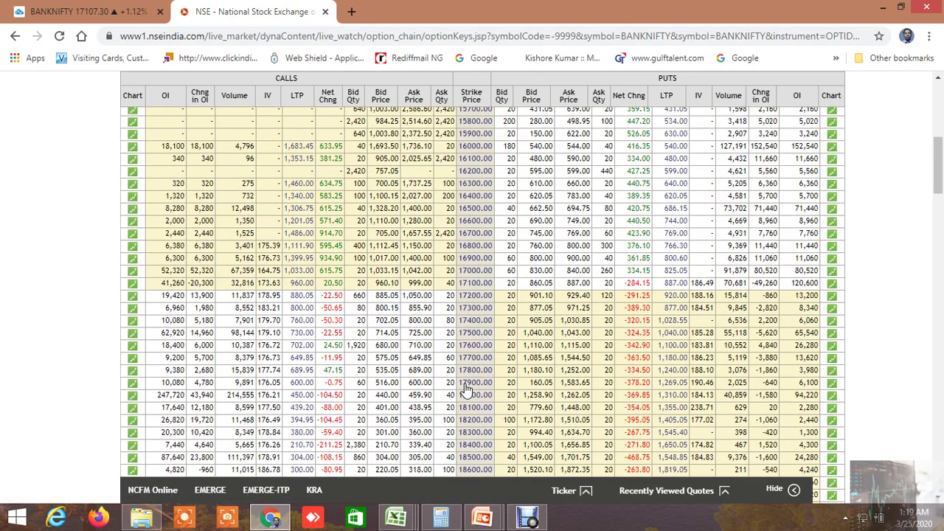
scroll(490, 379, "down", 2)
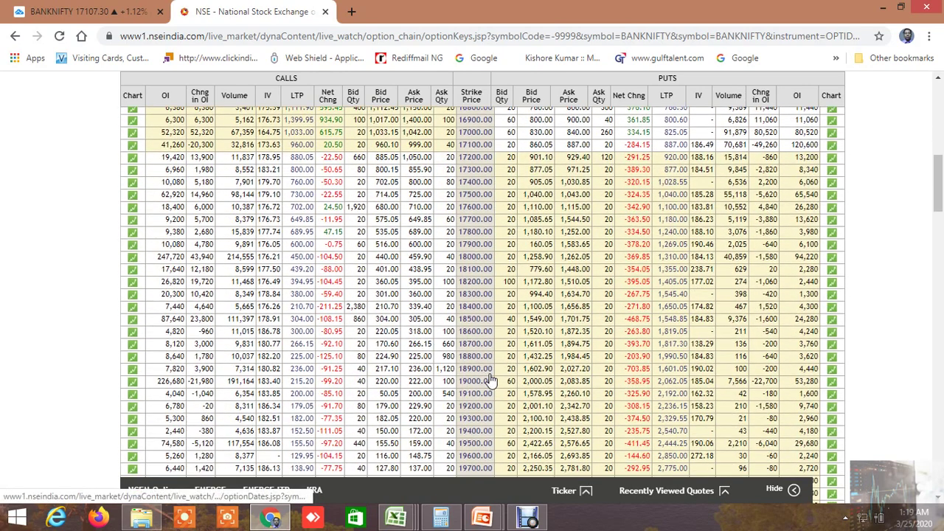
scroll(491, 380, "up", 2)
Step: Switch to the WORKING FILE workbook in Excel and review the NIFTY and BANKNIFTY target prices and winning probabilities on the OPTION CHAIN IV sheet
mouse_move(405, 518)
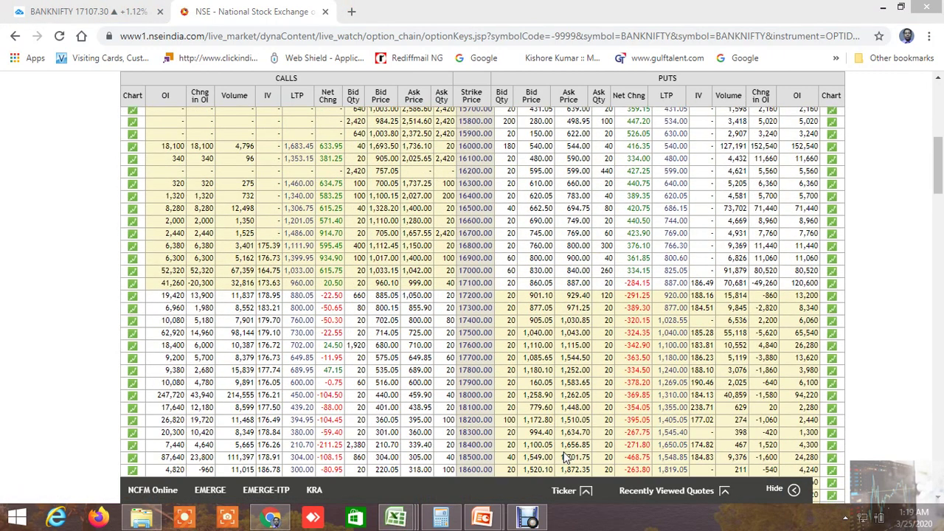
left_click(413, 519)
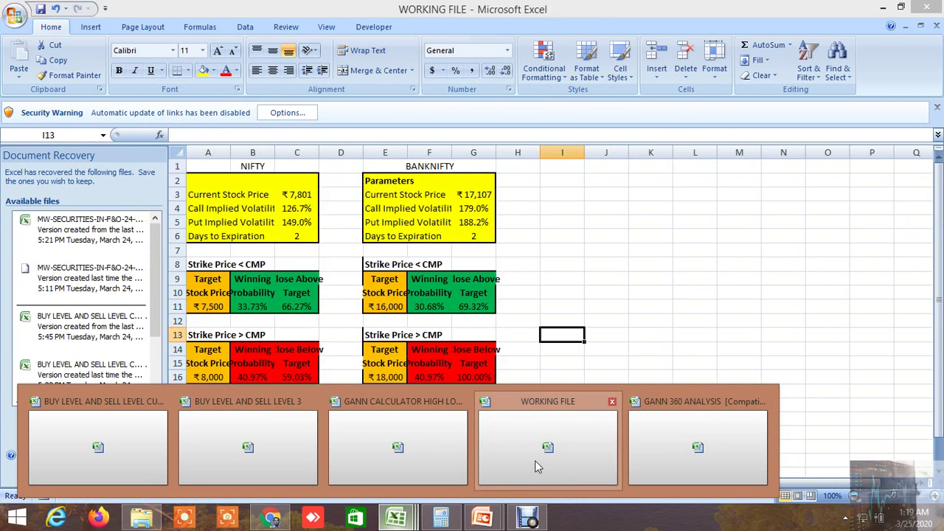
left_click(535, 460)
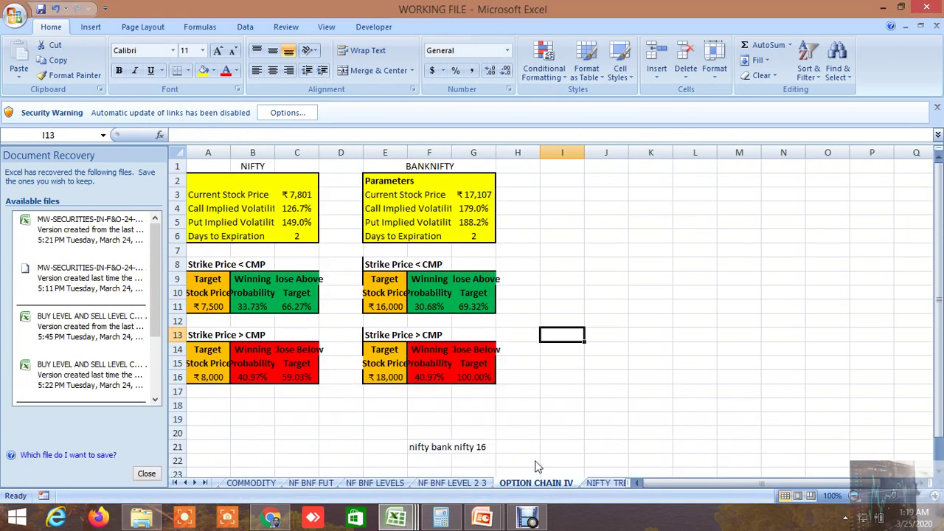
left_click(217, 307)
left_click(218, 376)
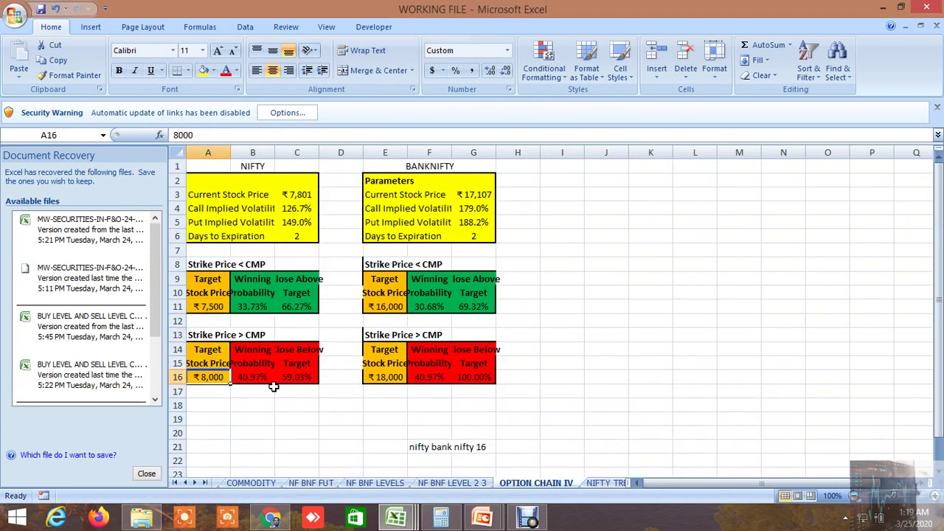
left_click(211, 307)
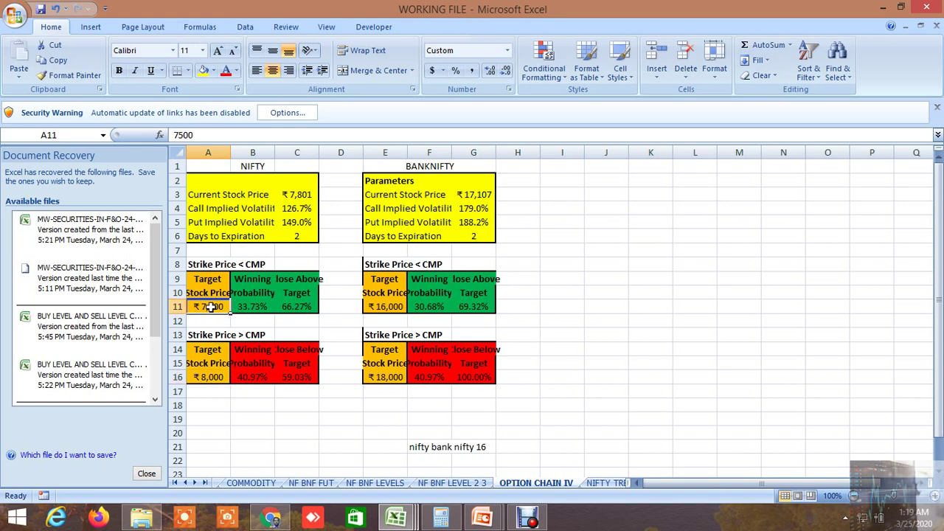
left_click(216, 377)
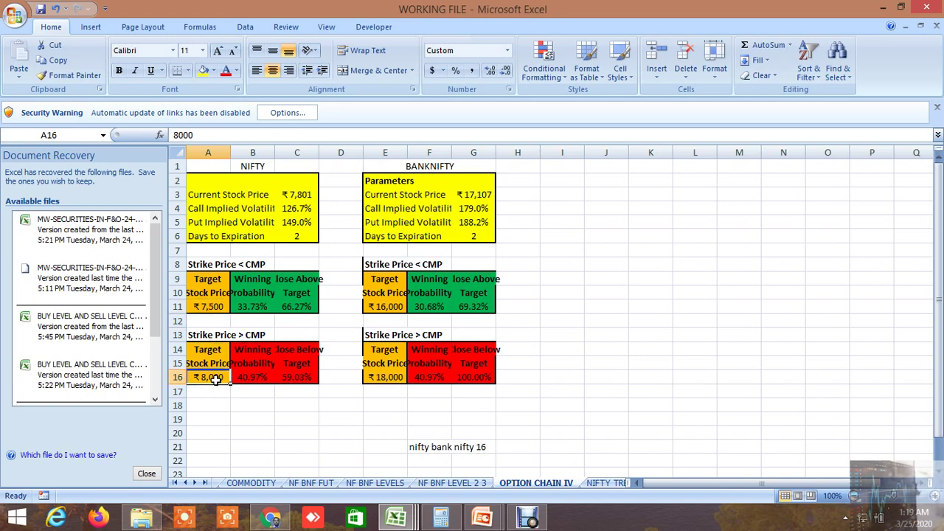
left_click(304, 235)
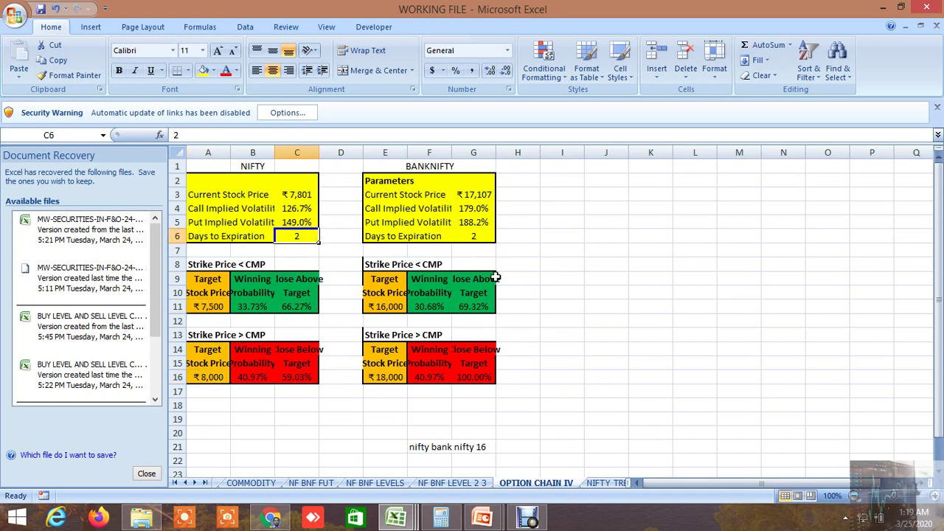
left_click(395, 378)
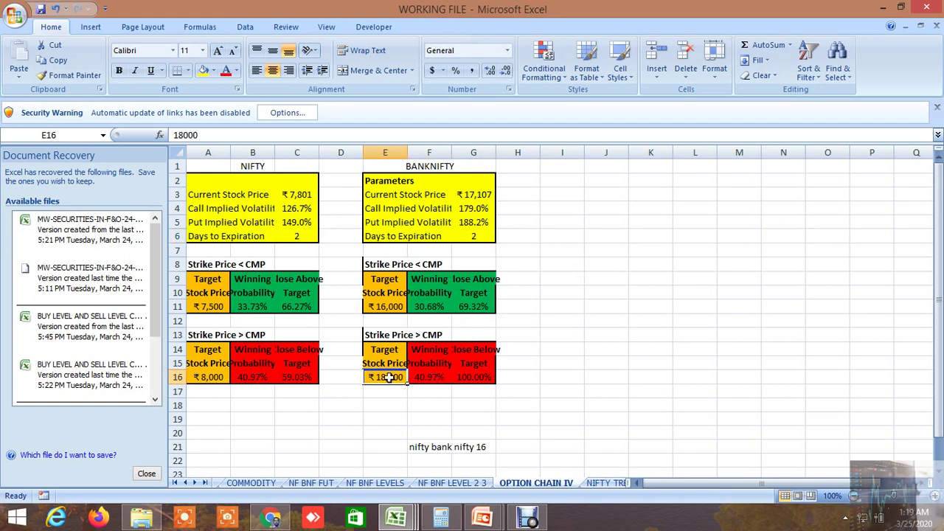
left_click(389, 307)
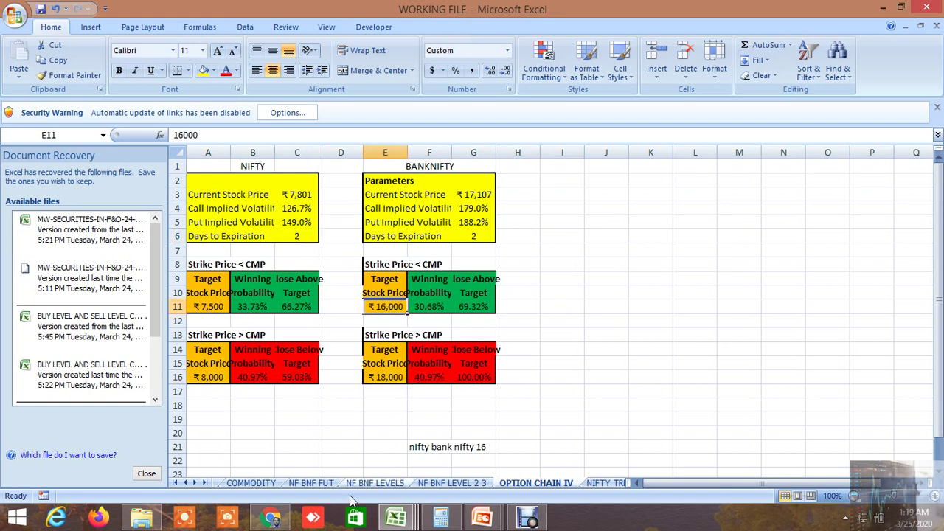
Step: Switch to the BUY LEVEL AND SELL LEVEL CUM SCREENER workbook and review the current-day and previous-day prices of the indices, commodities and stocks
mouse_move(395, 518)
left_click(107, 453)
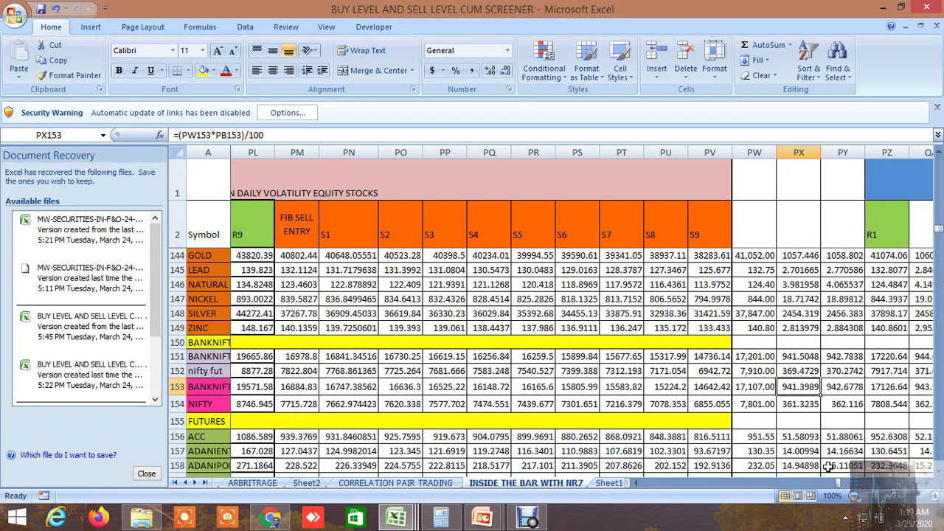
left_click_drag(839, 482, 607, 488)
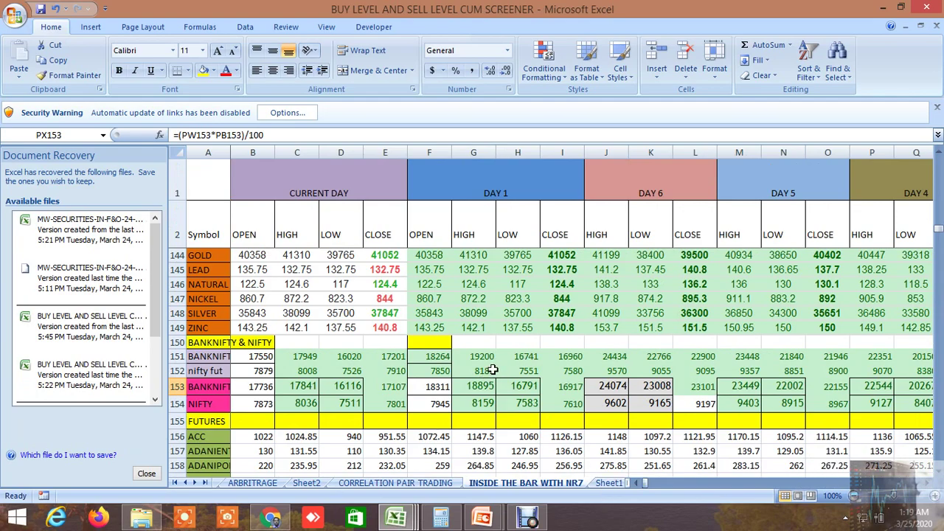
scroll(485, 376, "down", 5)
scroll(491, 371, "up", 5)
scroll(491, 370, "up", 16)
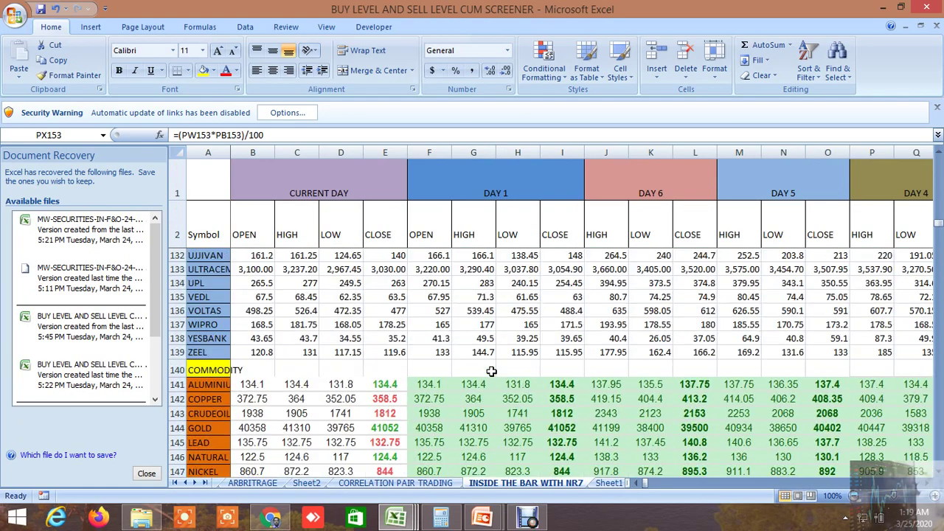
scroll(491, 370, "up", 4)
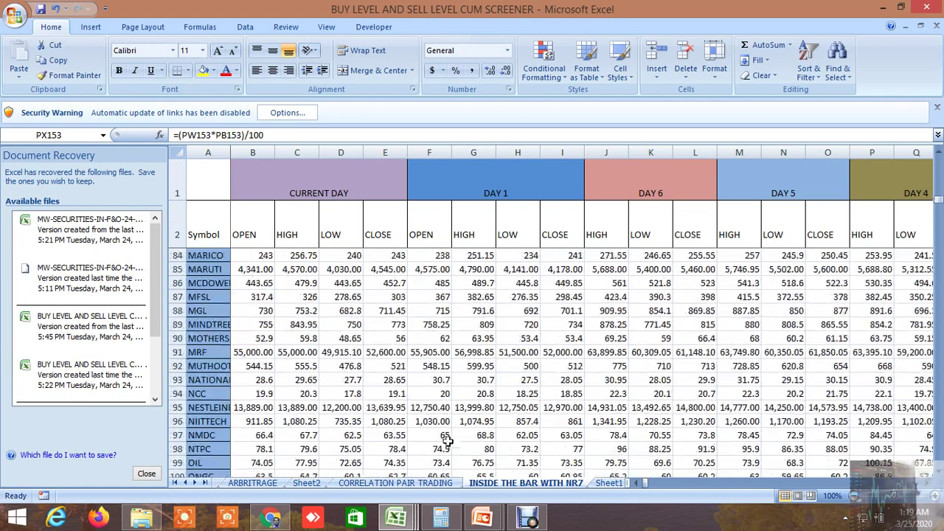
Step: Switch to the GANN 360 ANALYSIS workbook and review the degree price levels through the third circle
mouse_move(400, 518)
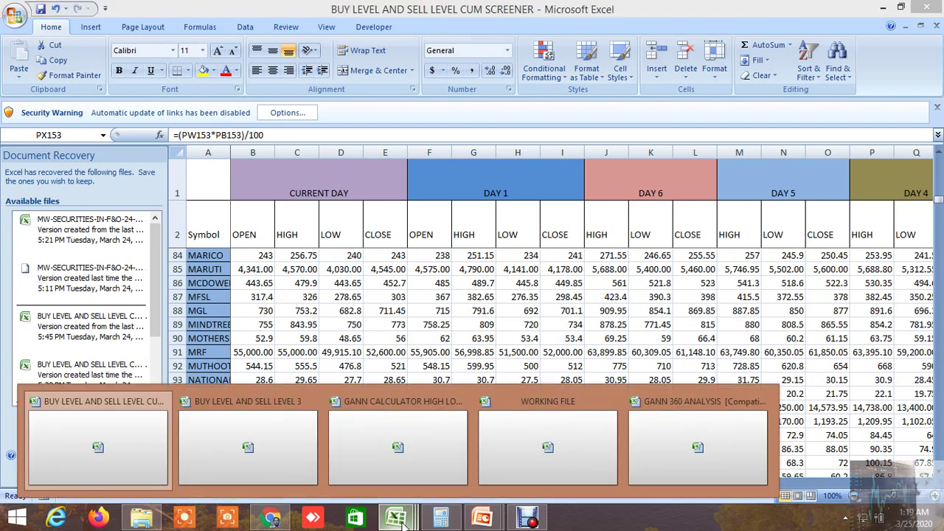
left_click(681, 448)
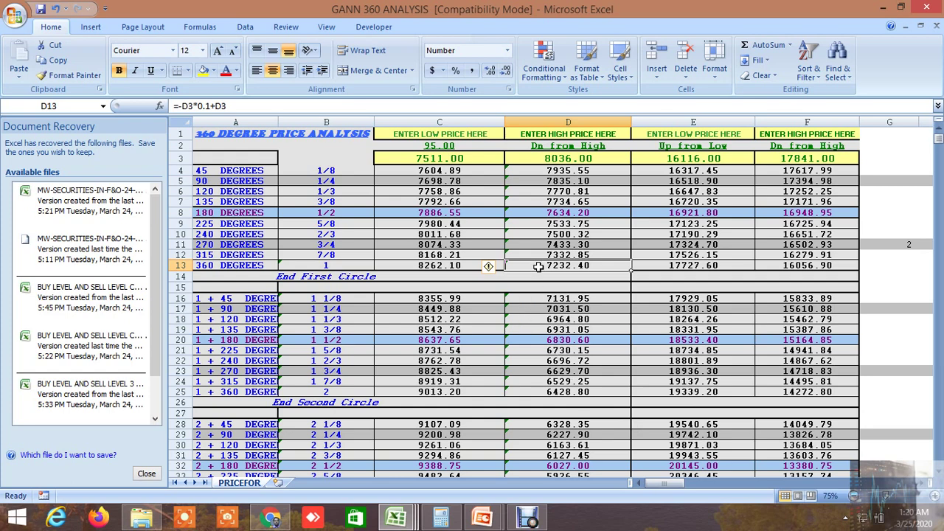
scroll(641, 293, "down", 5)
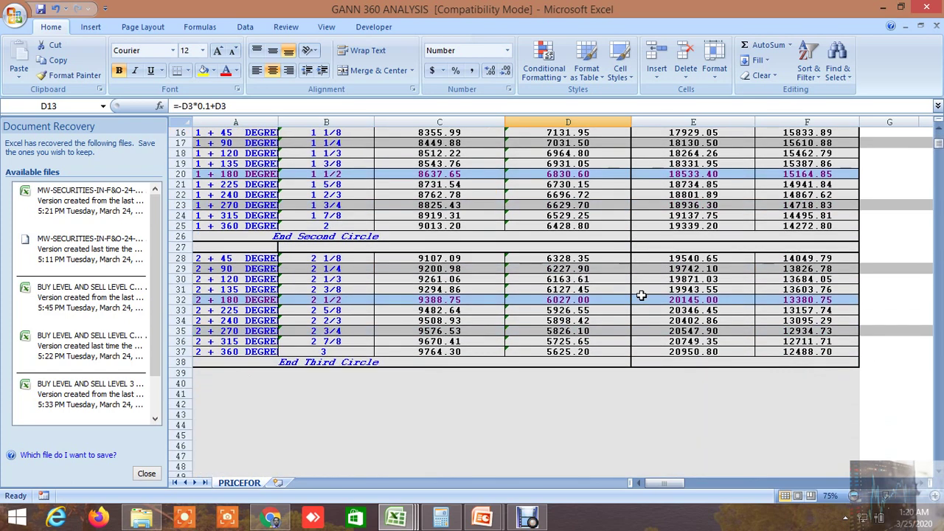
scroll(641, 293, "up", 5)
Step: Switch to the GANN CALCULATOR HIGH LOW PIVOT POINT workbook and review the NIFTY and BANKNIFTY Gann angle upside and downside levels
mouse_move(417, 507)
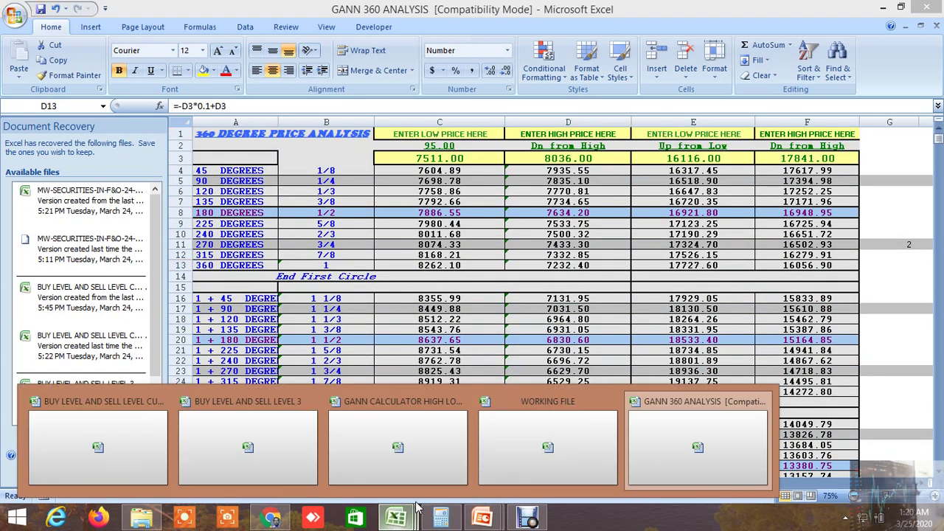
left_click(410, 441)
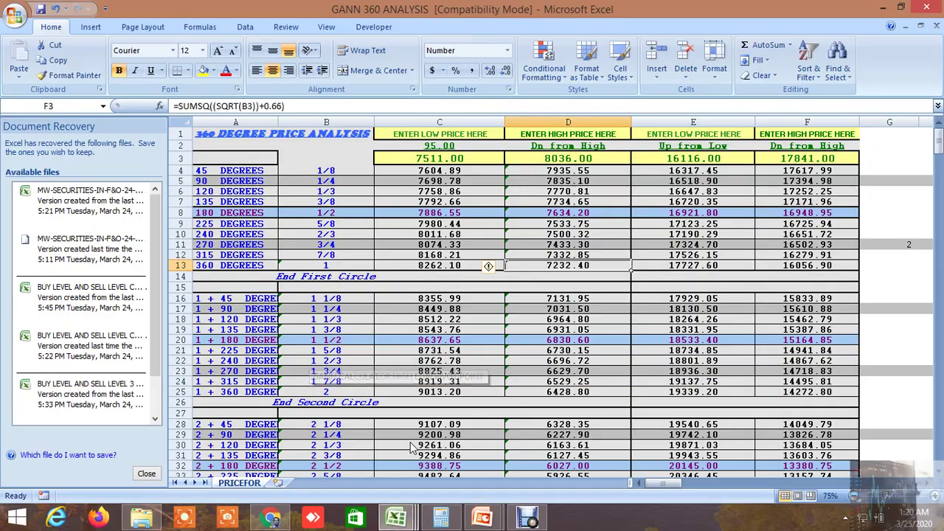
scroll(457, 385, "down", 20)
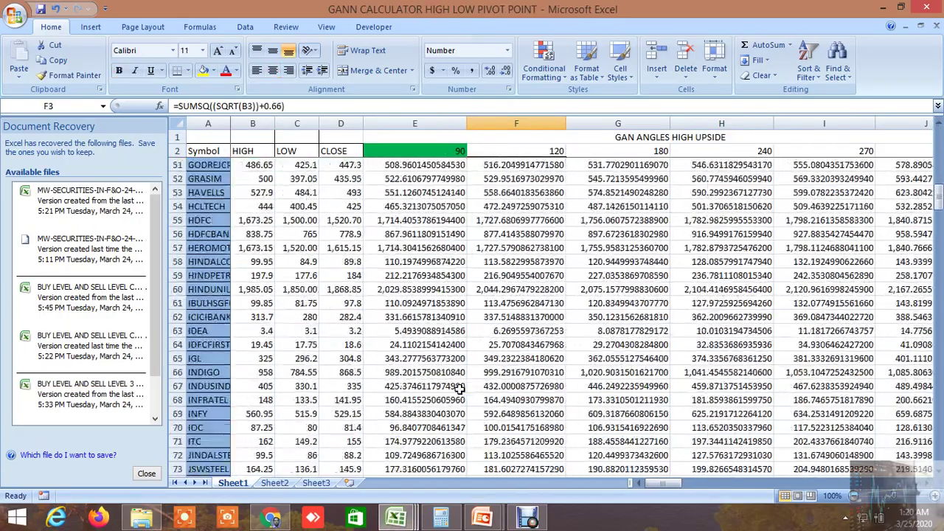
scroll(457, 387, "down", 13)
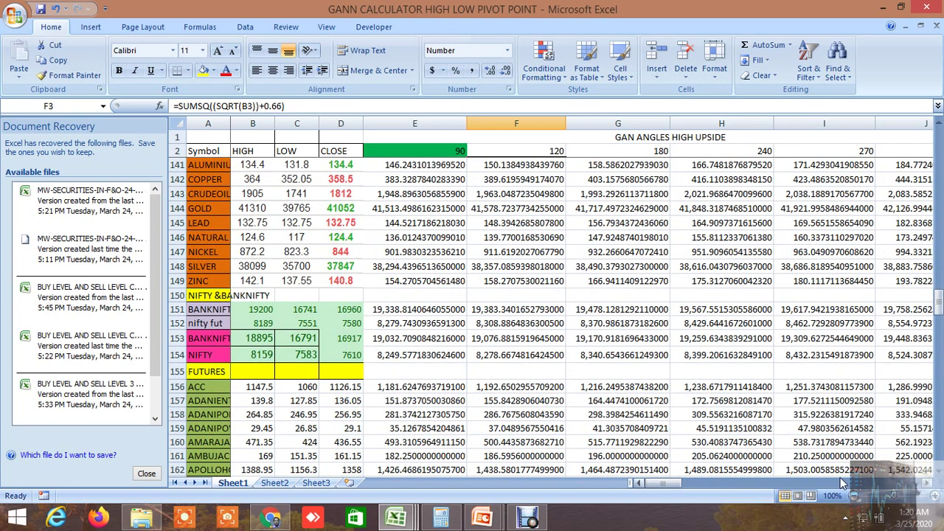
left_click(928, 484)
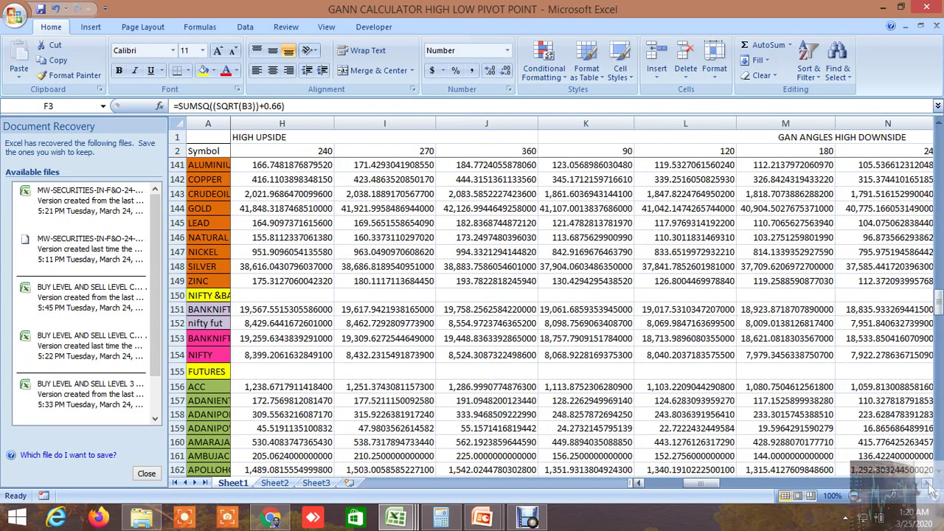
left_click_drag(929, 485, 929, 485)
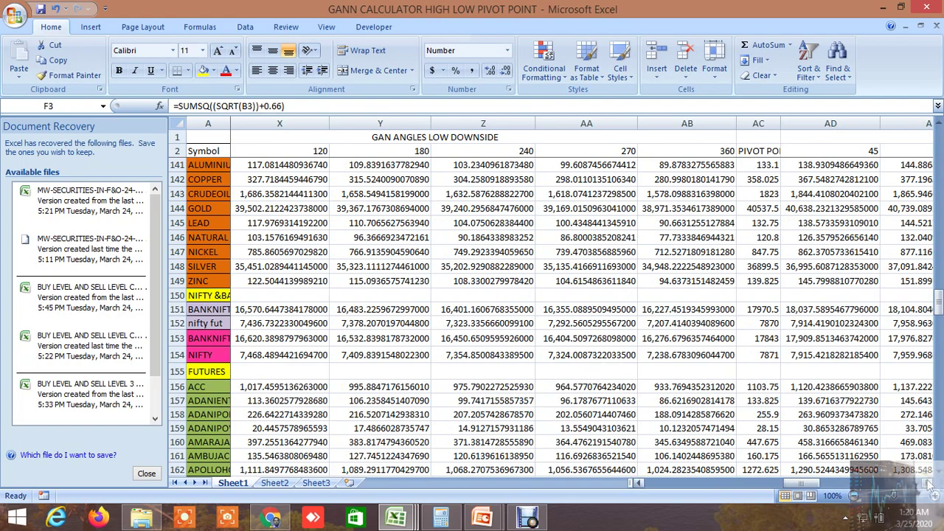
left_click_drag(928, 483, 656, 492)
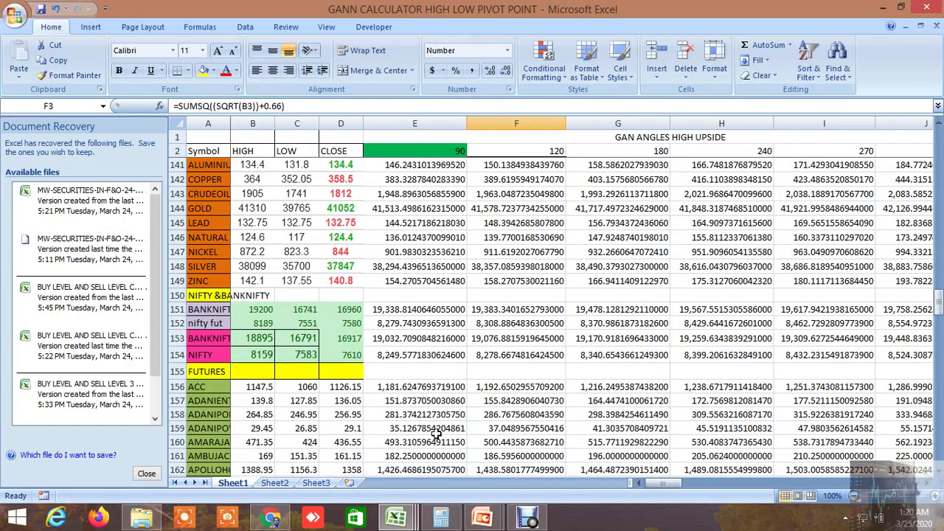
Step: Switch to the BUY LEVEL AND SELL LEVEL CUM SCREENER workbook and review the NIFTY and BANKNIFTY Fibonacci levels and probable price movement
mouse_move(396, 516)
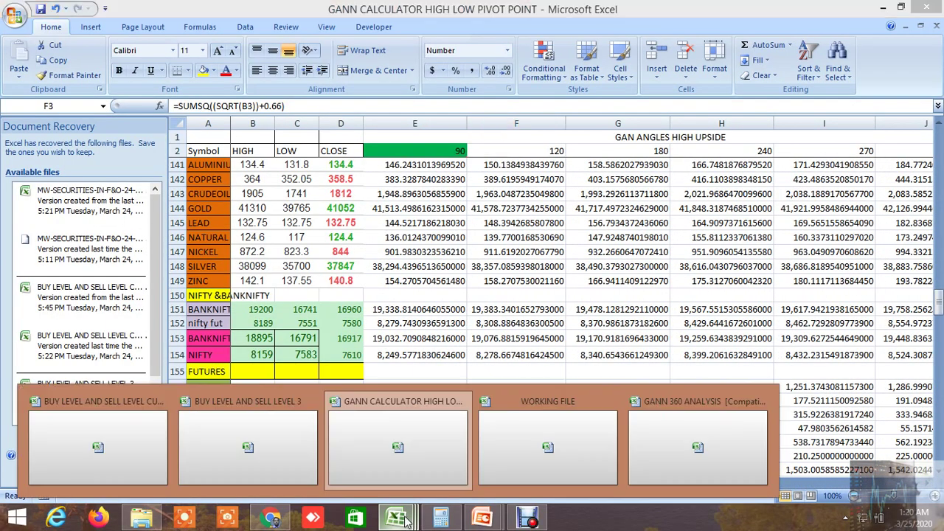
left_click(109, 446)
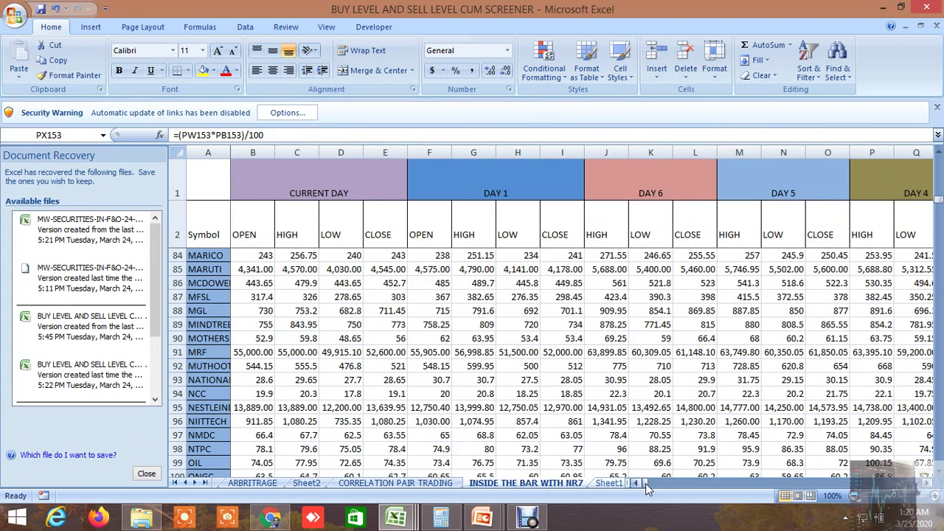
left_click_drag(645, 483, 835, 493)
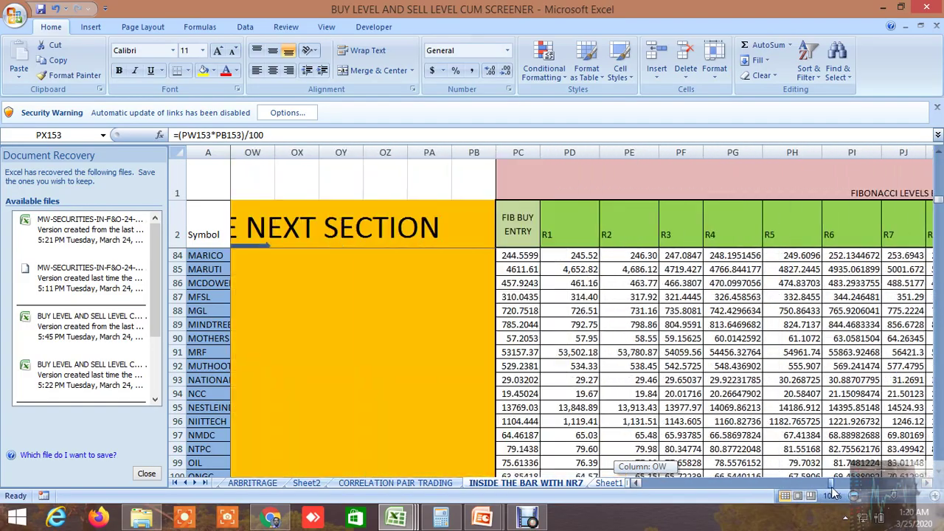
scroll(600, 381, "down", 19)
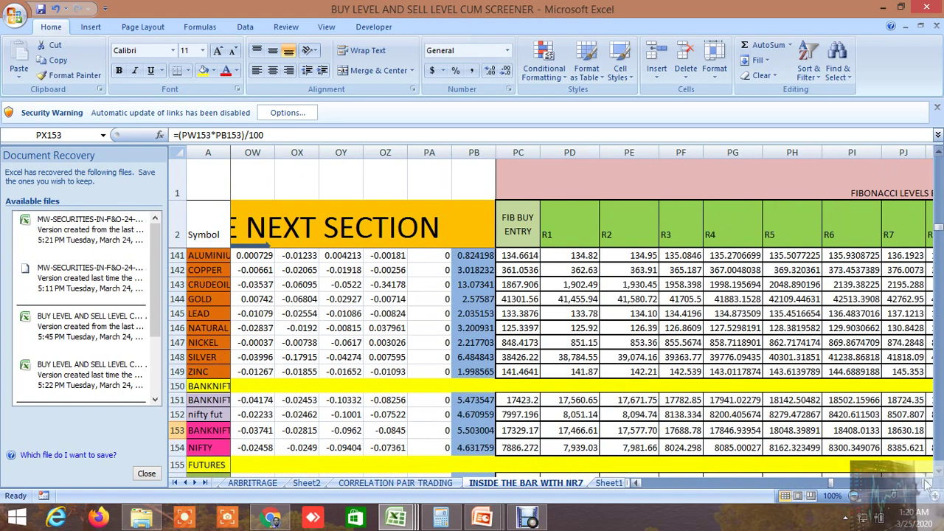
left_click_drag(927, 483, 927, 482)
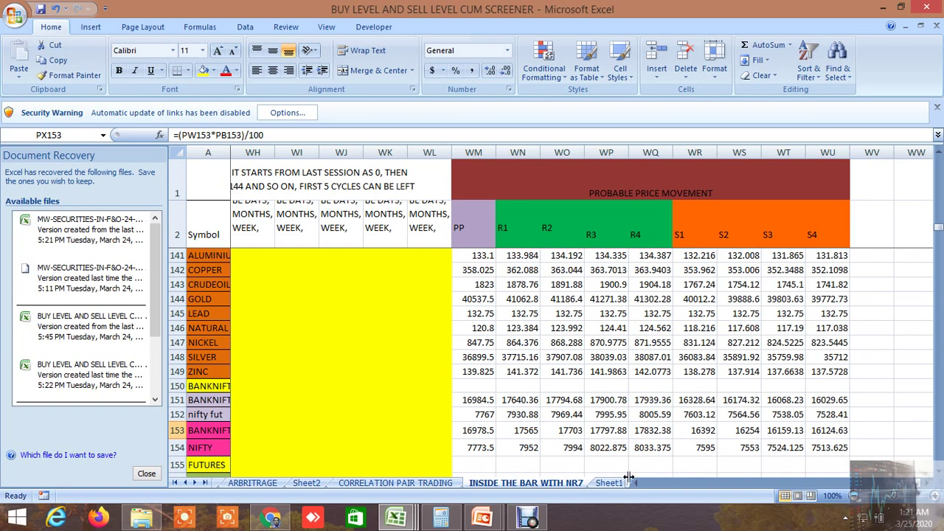
left_click(530, 518)
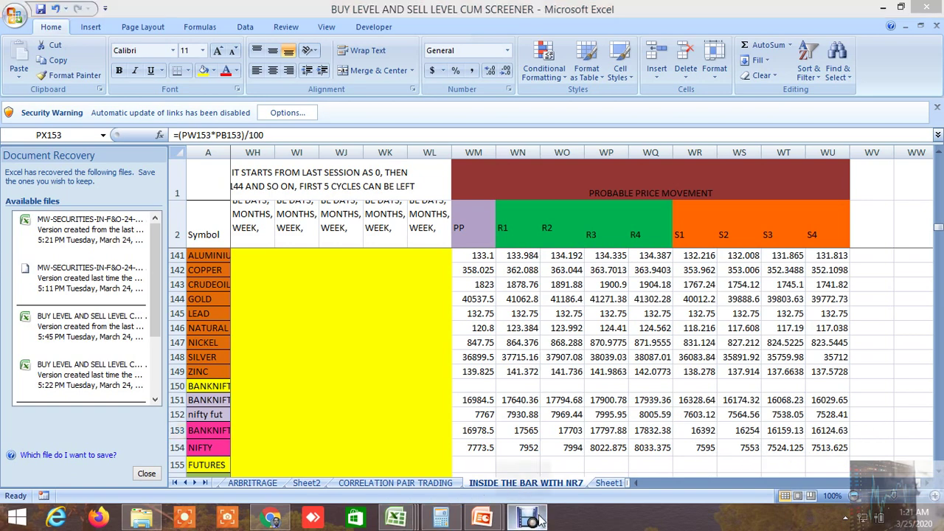